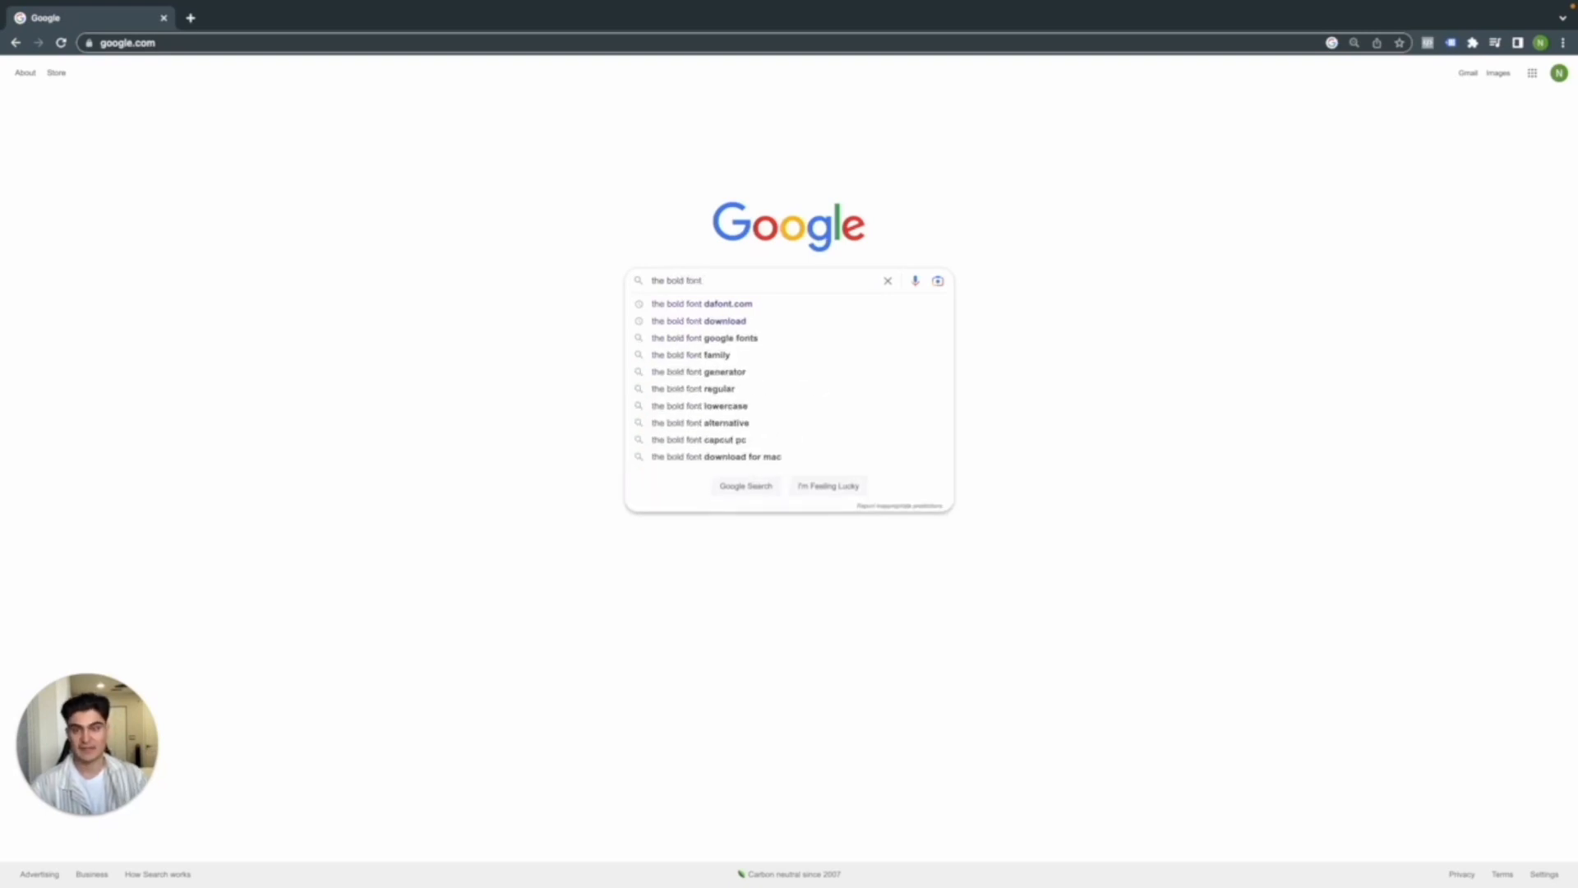
# Step: Search for the bold font on dafont.com and download The Bold Font from its dafont page
pyautogui.click(771, 305)
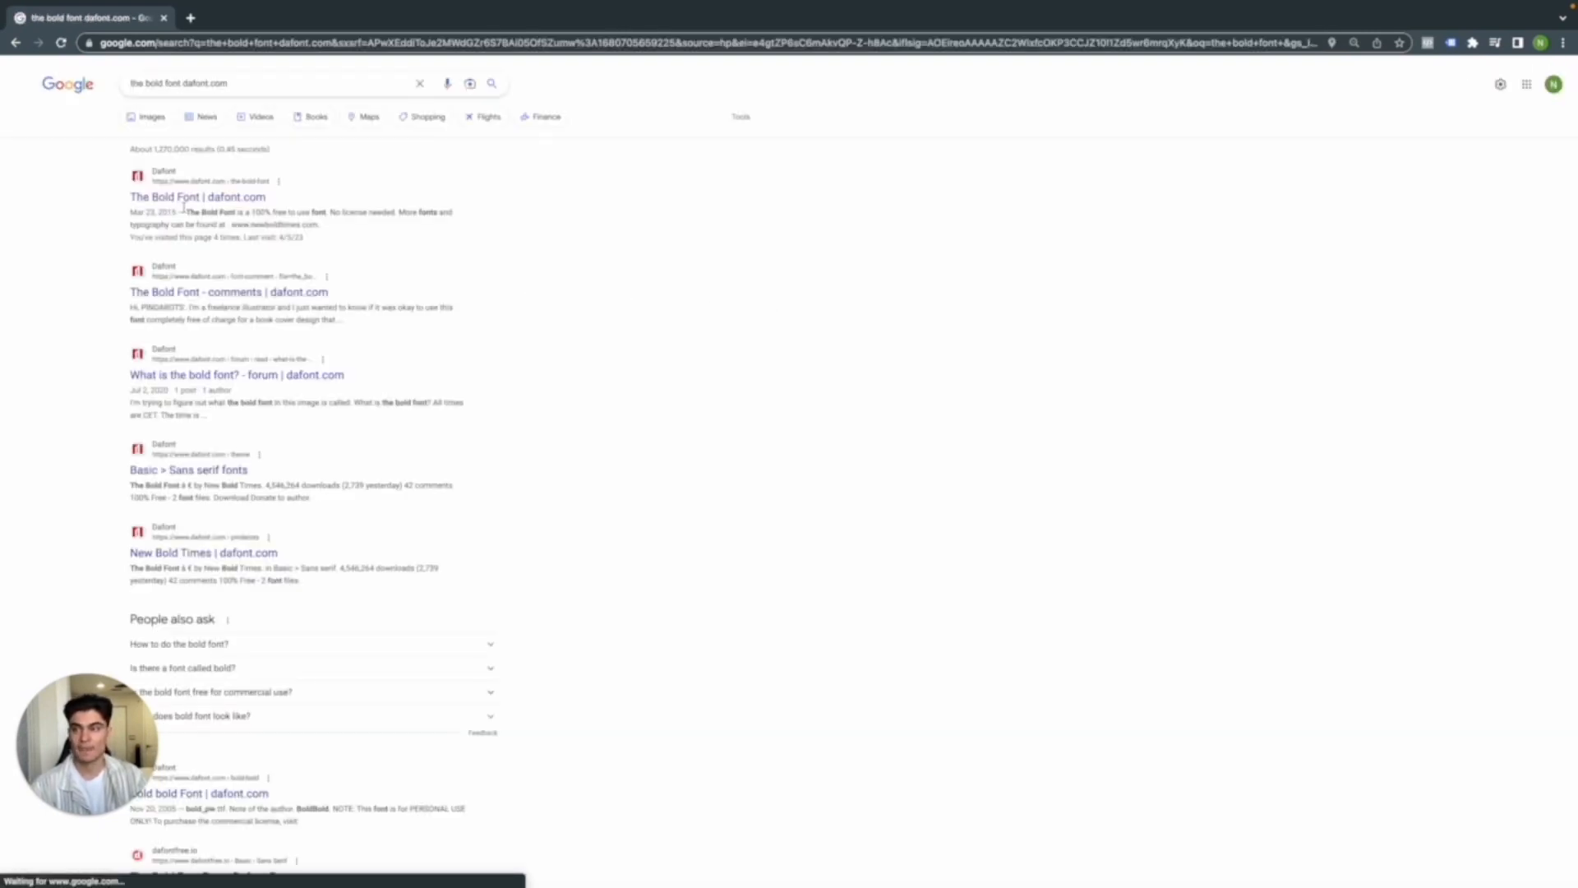
pyautogui.click(184, 199)
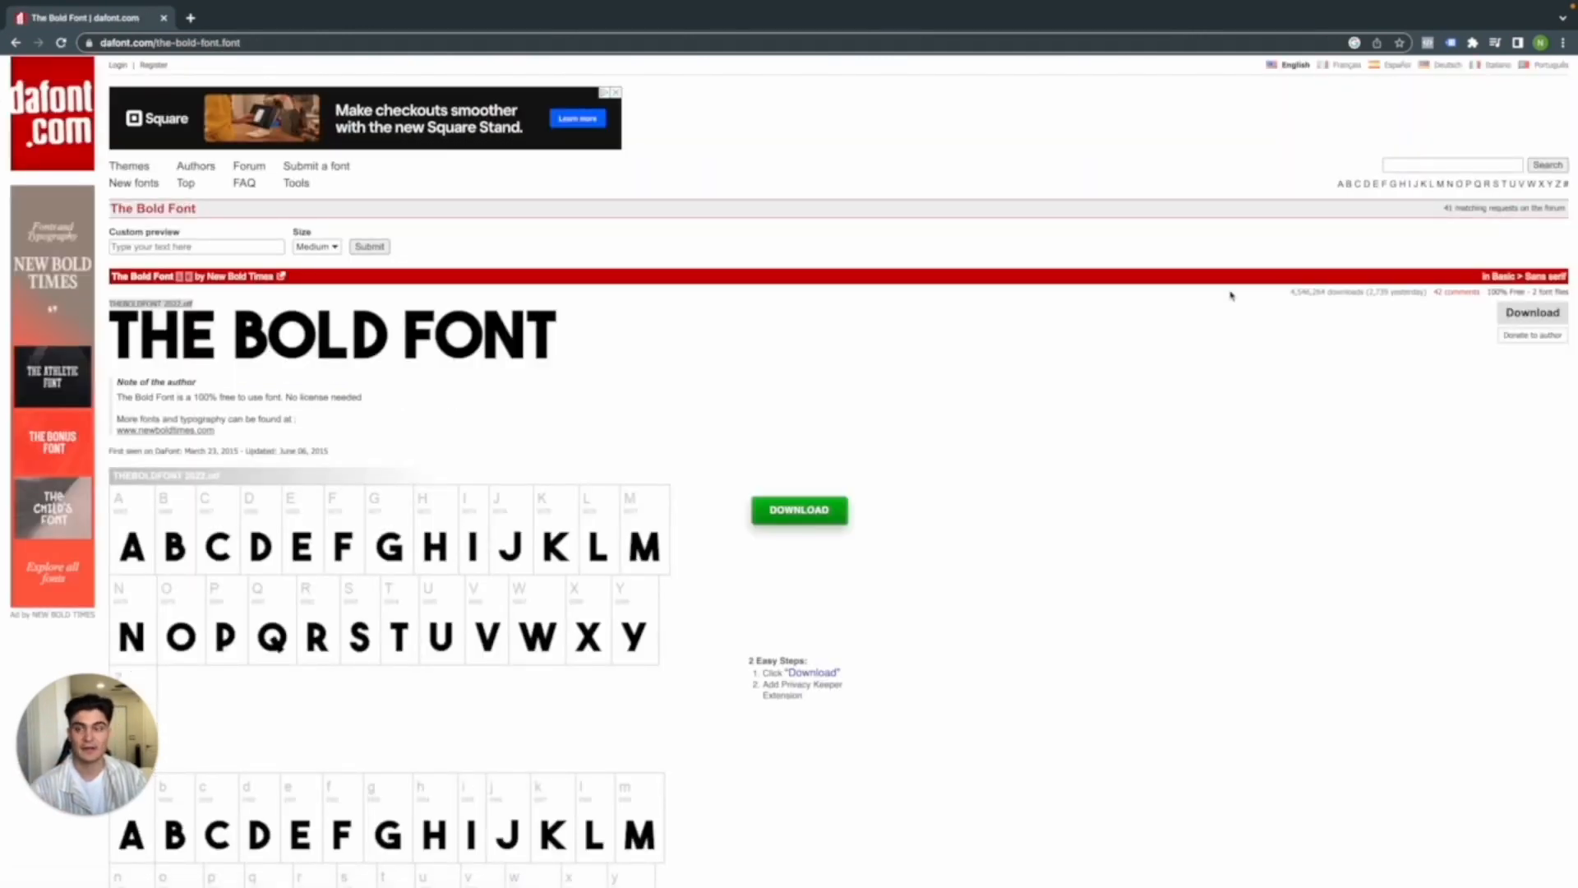
pyautogui.click(1519, 311)
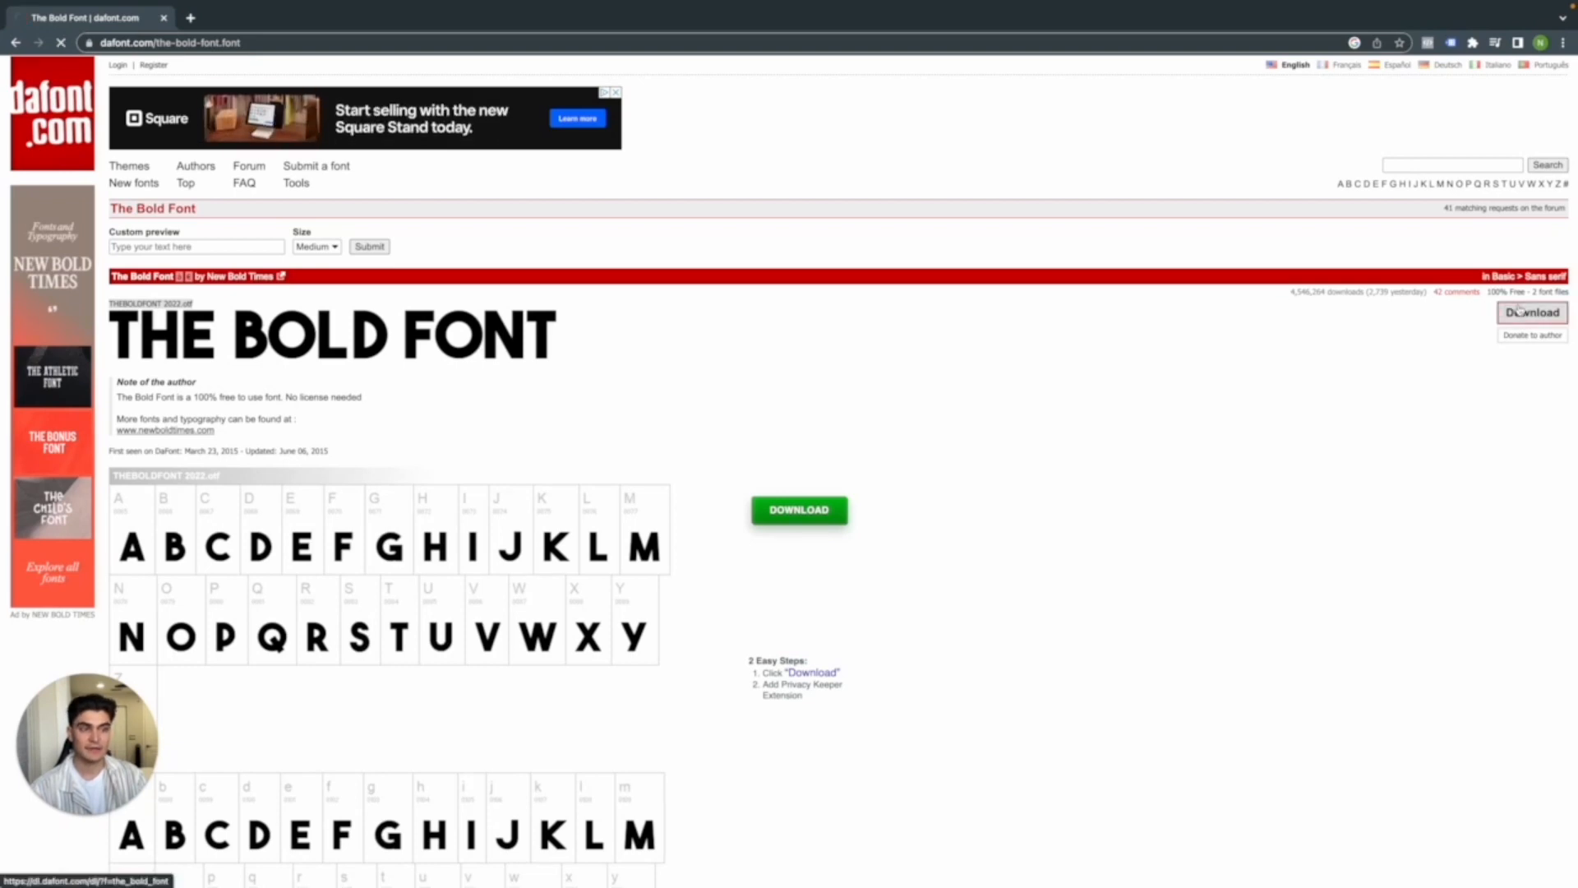
# Step: Extract the downloaded font archive and open THEBOLDFONT.ttf from the newest the_bold_font folder
pyautogui.click(99, 870)
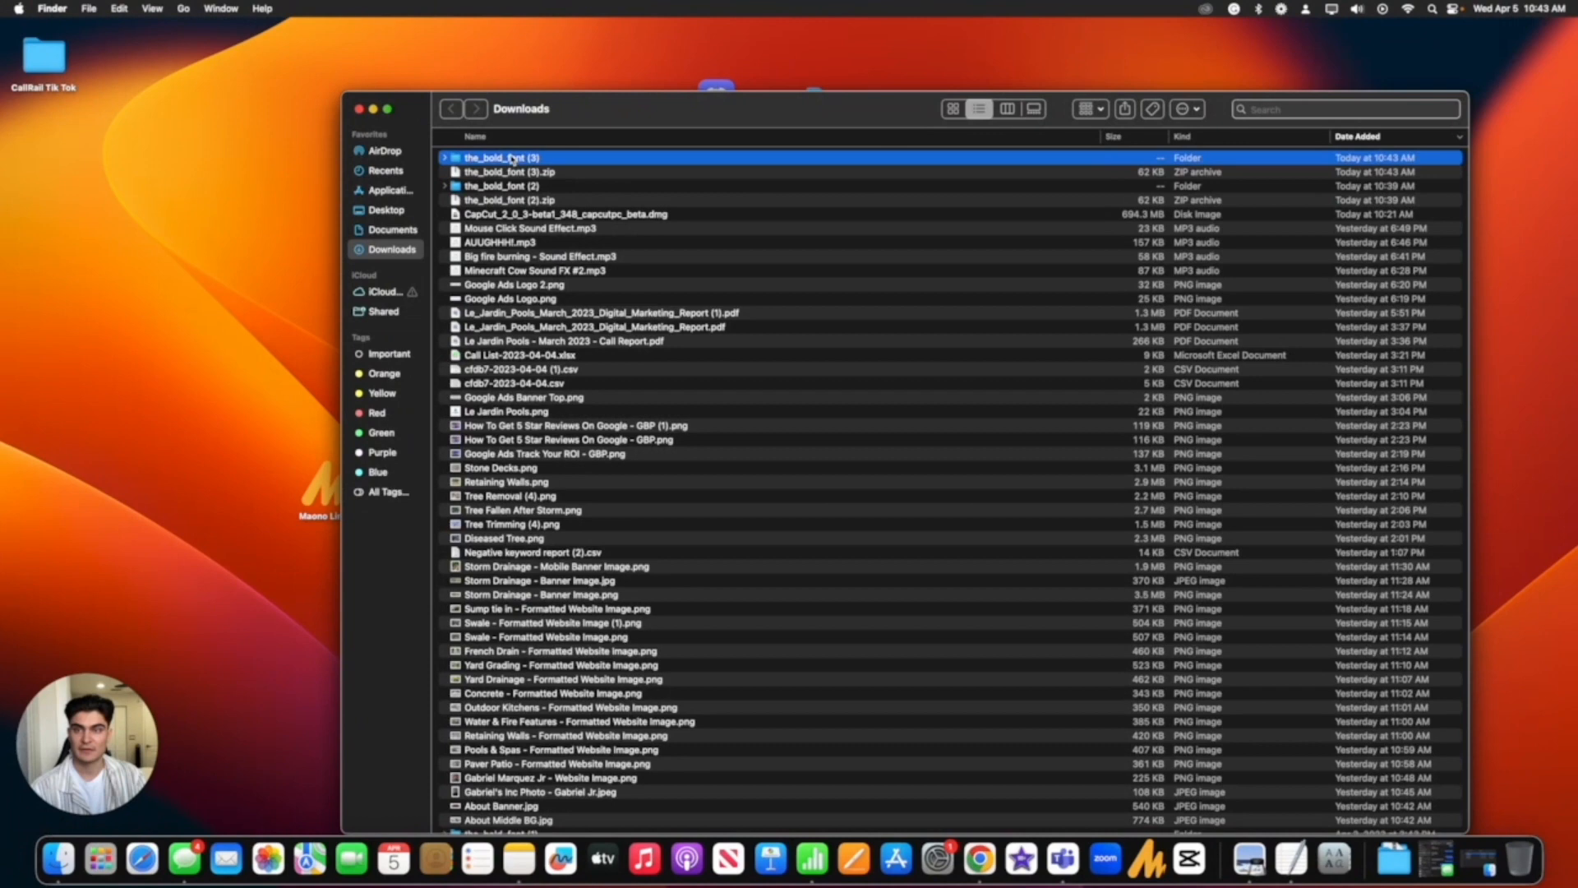
pyautogui.doubleClick(511, 158)
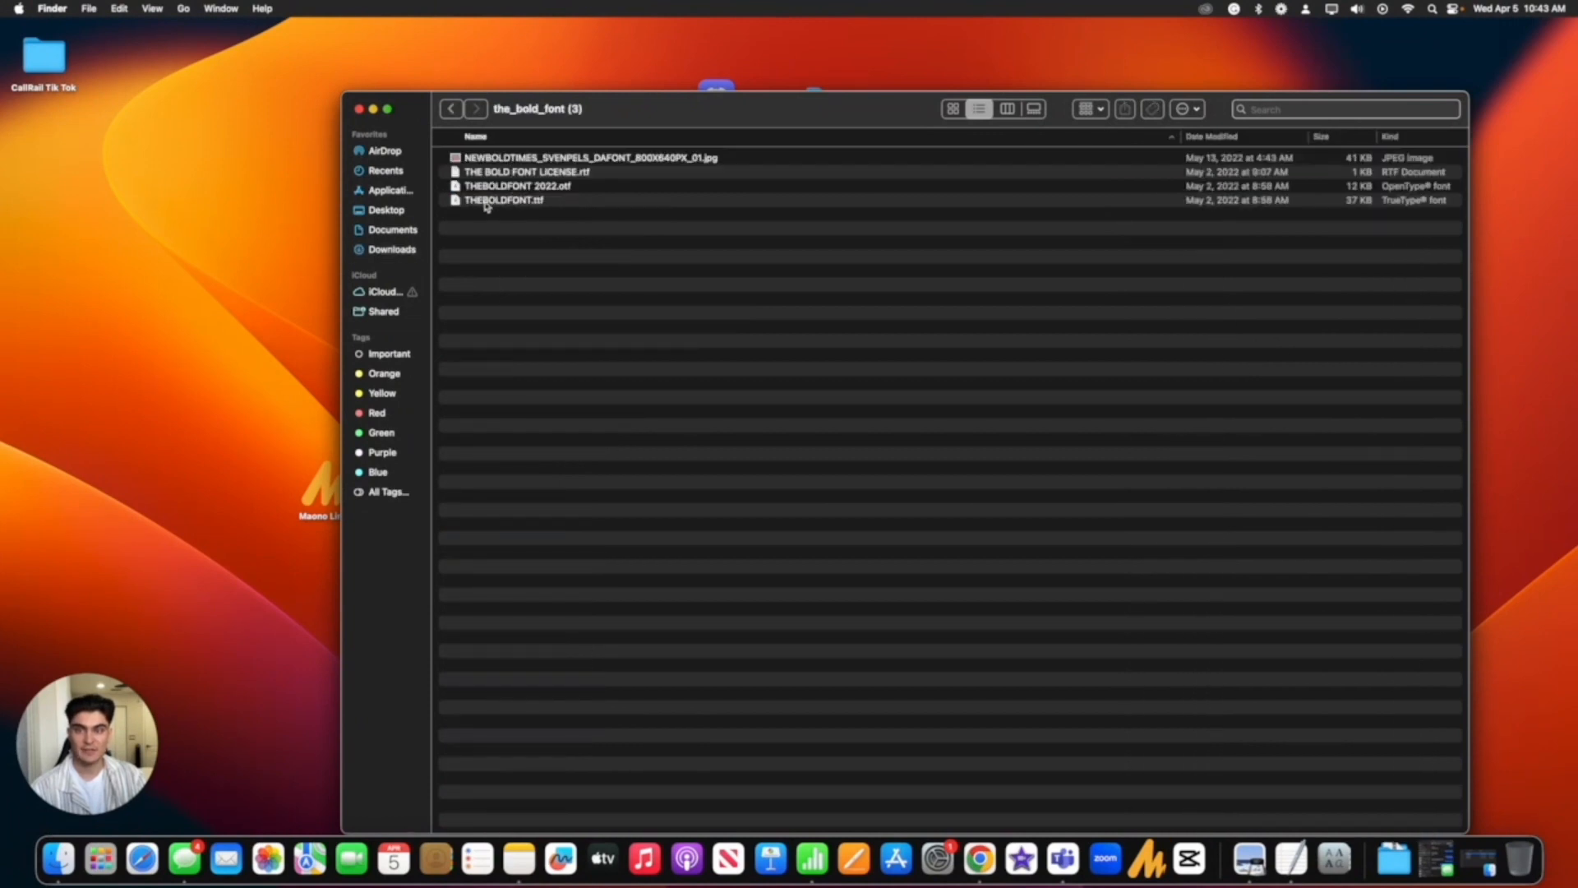
pyautogui.click(525, 202)
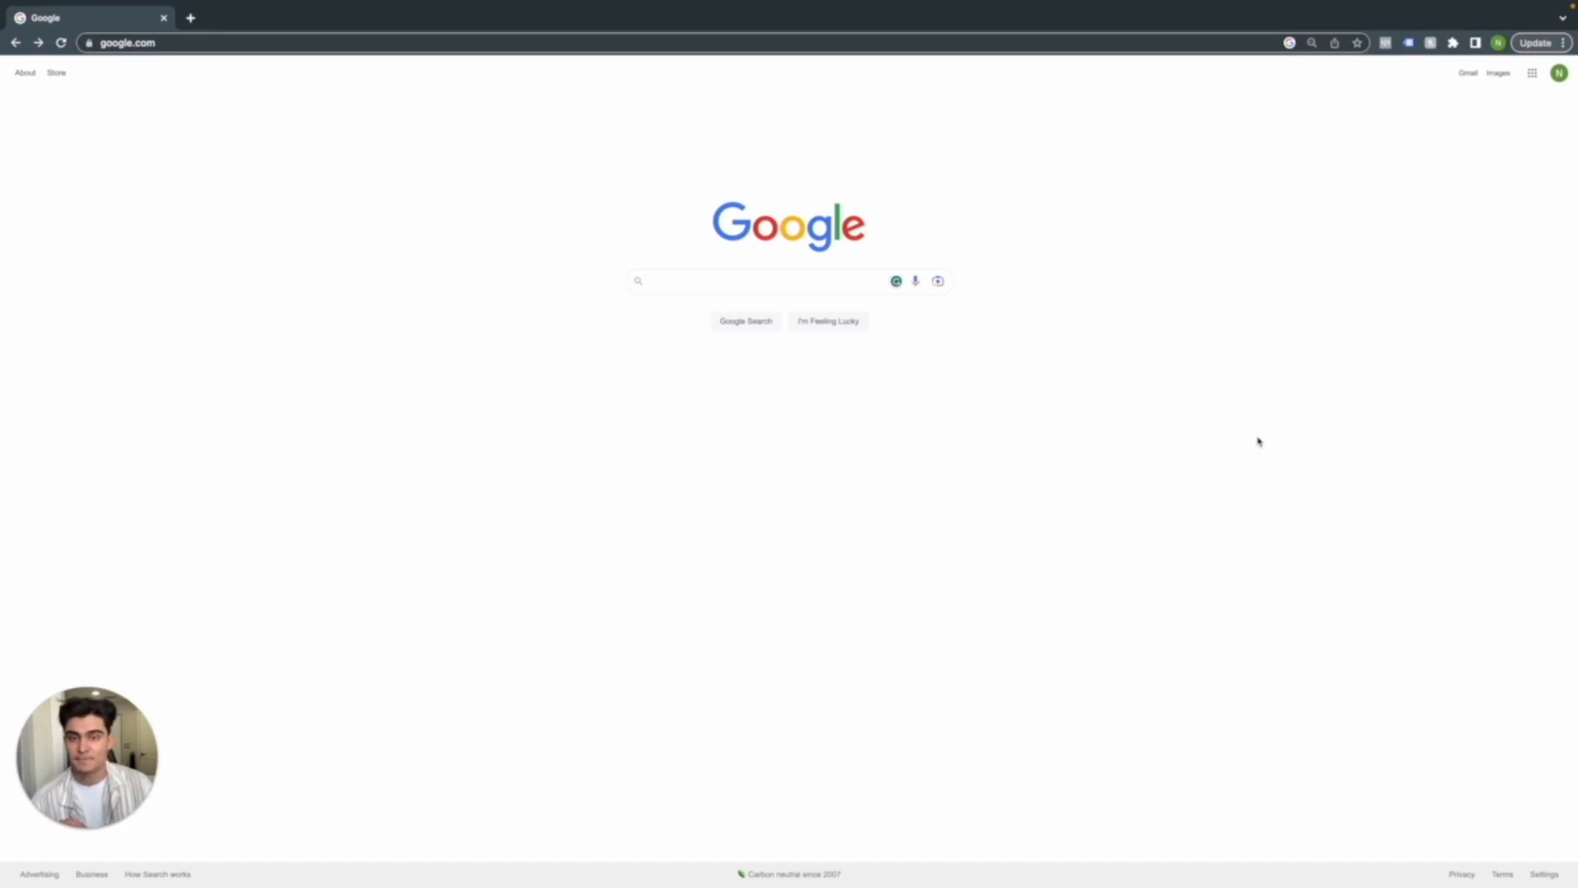
# Step: Search Google for capcut, go to the official CapCut site and choose the Mac download
pyautogui.click(695, 280)
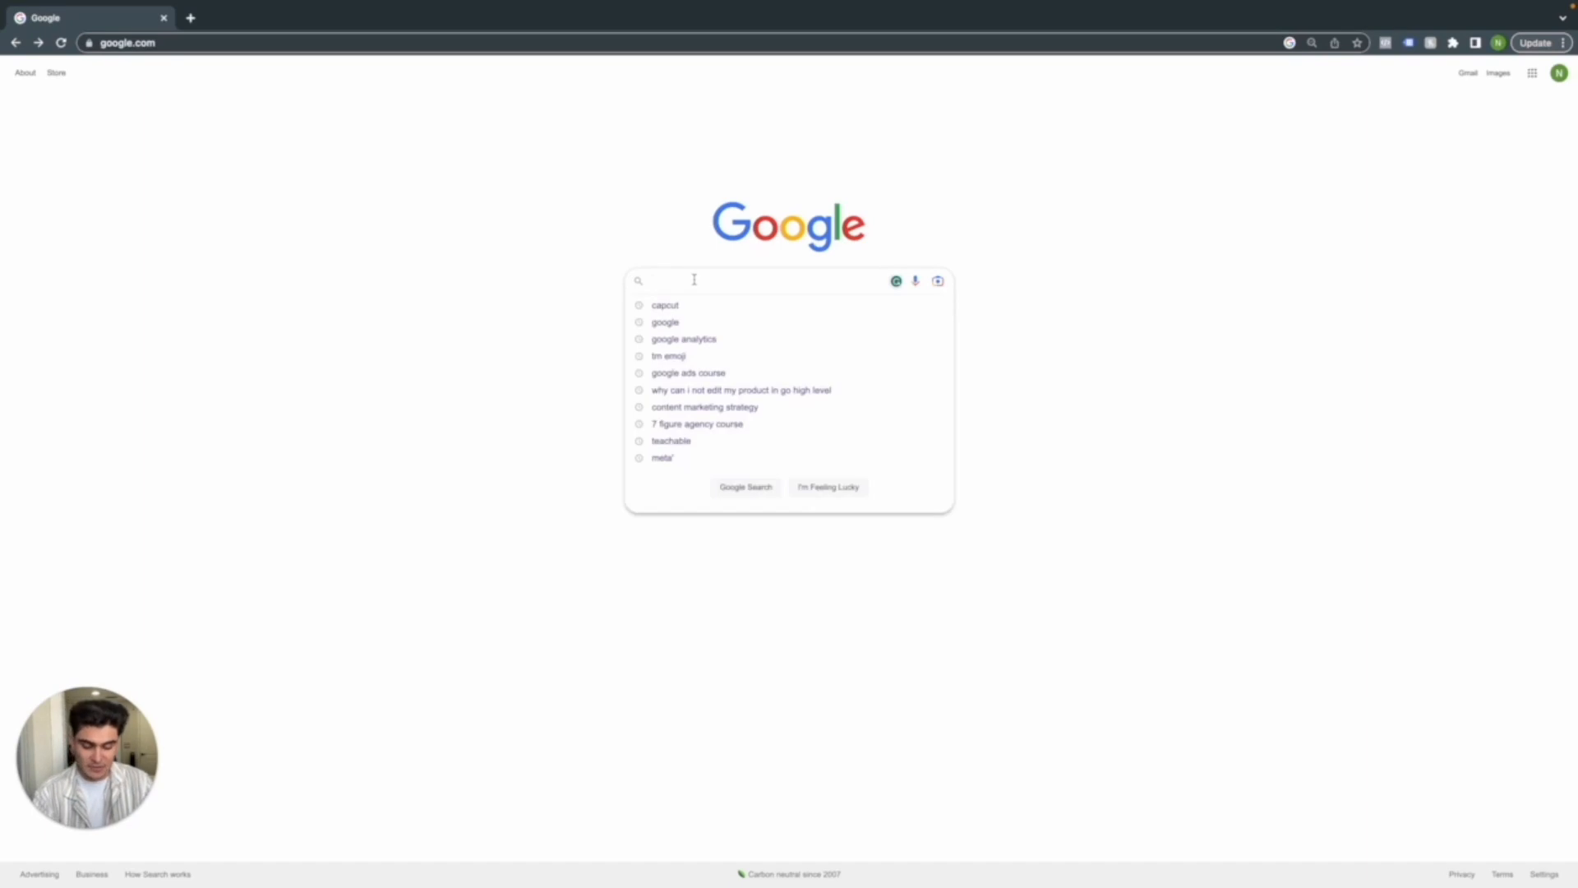
pyautogui.write('capcut')
pyautogui.press('Return')
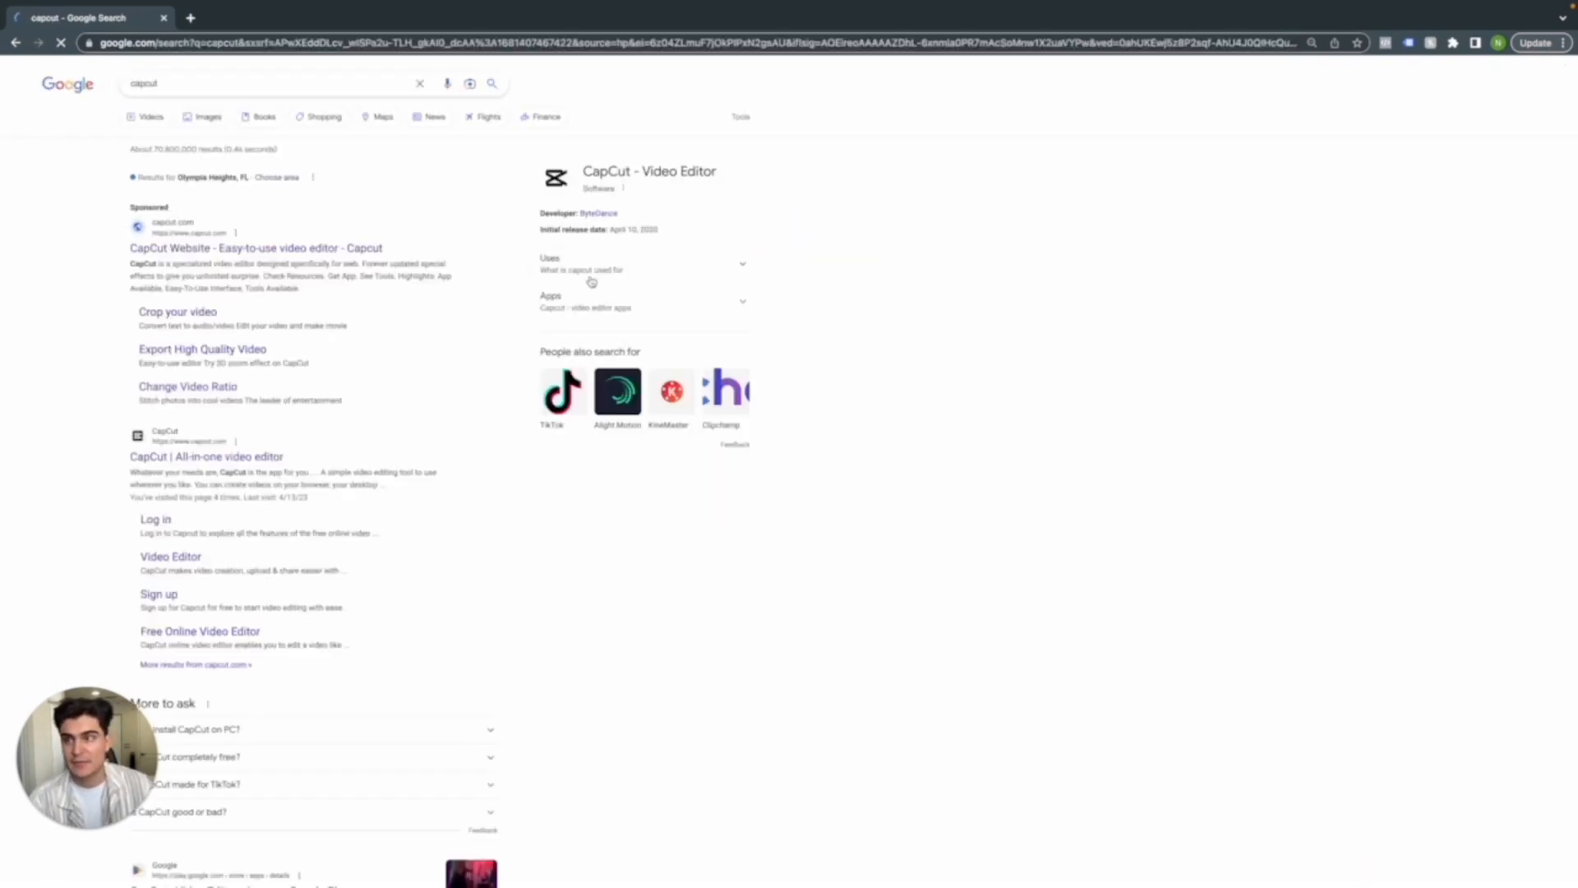
pyautogui.click(194, 459)
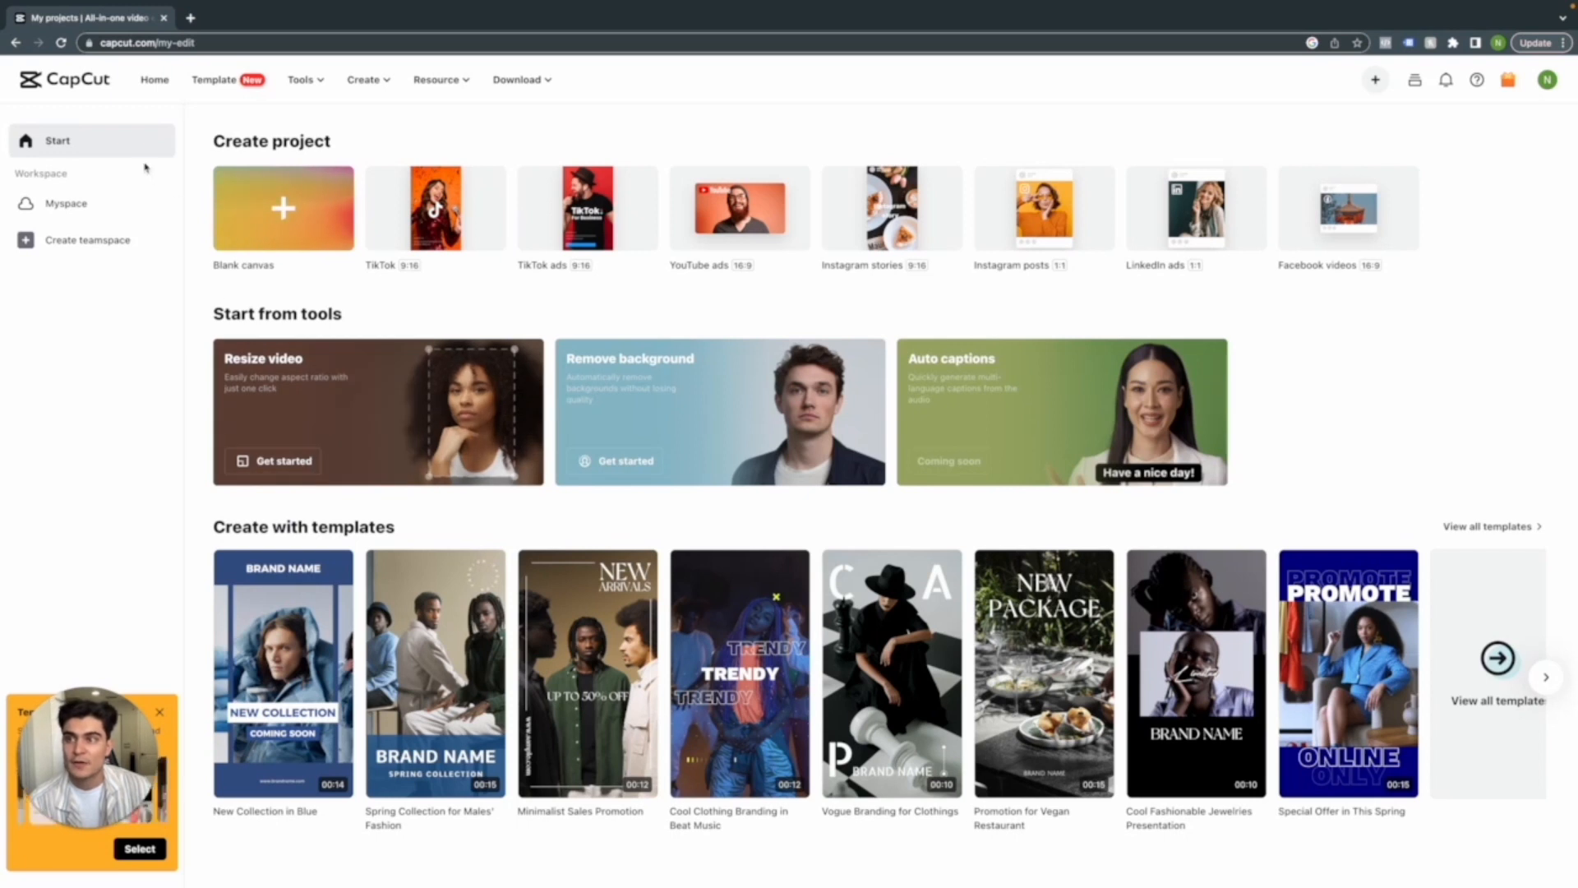
pyautogui.moveTo(517, 80)
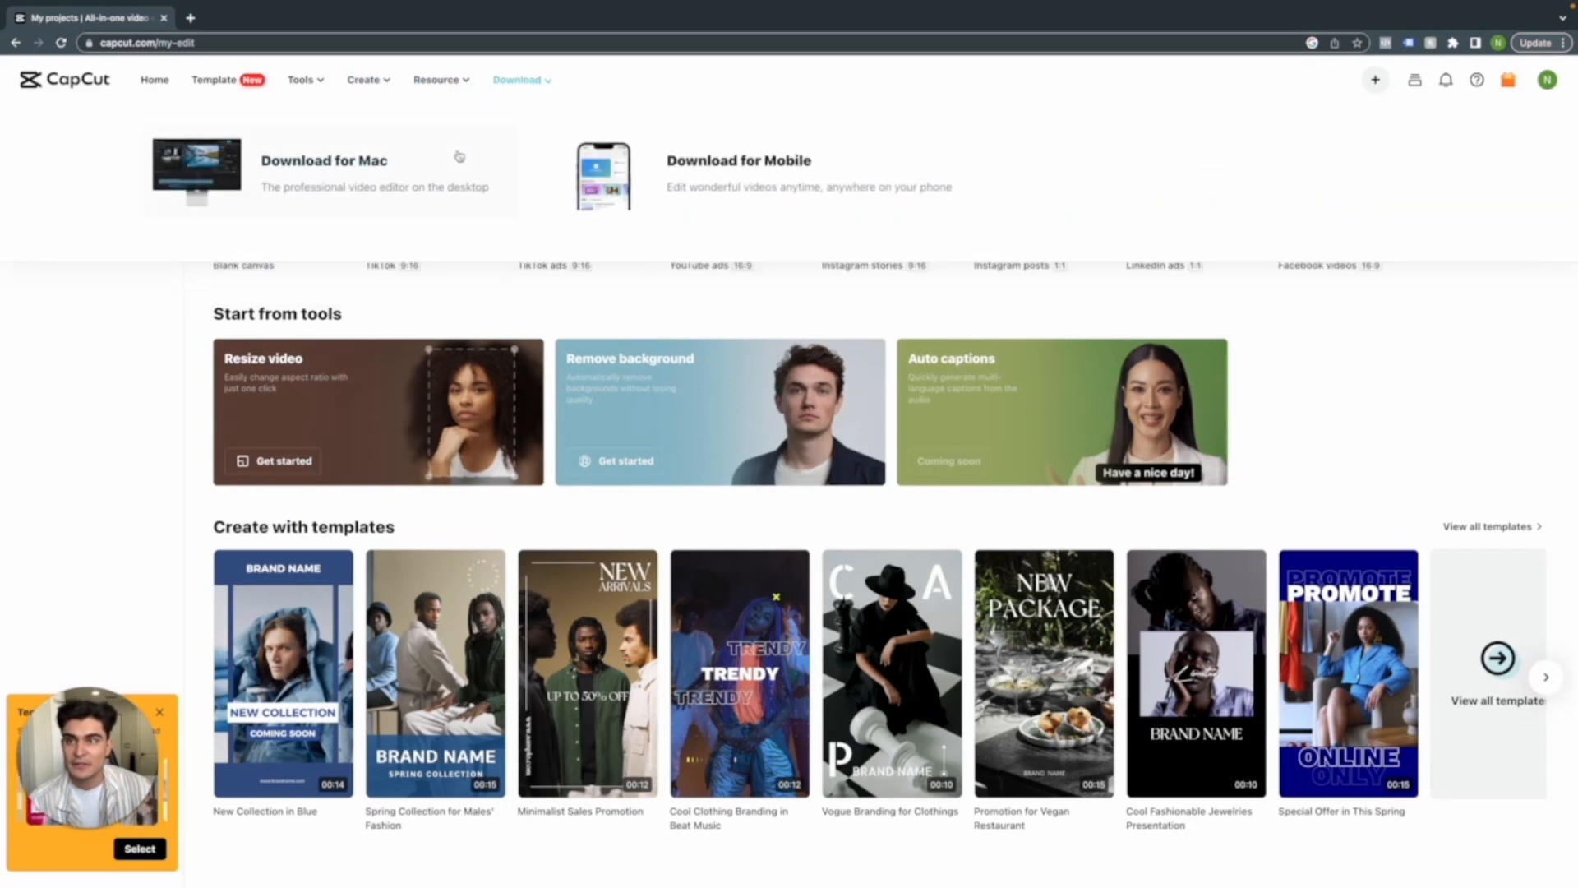
pyautogui.click(345, 179)
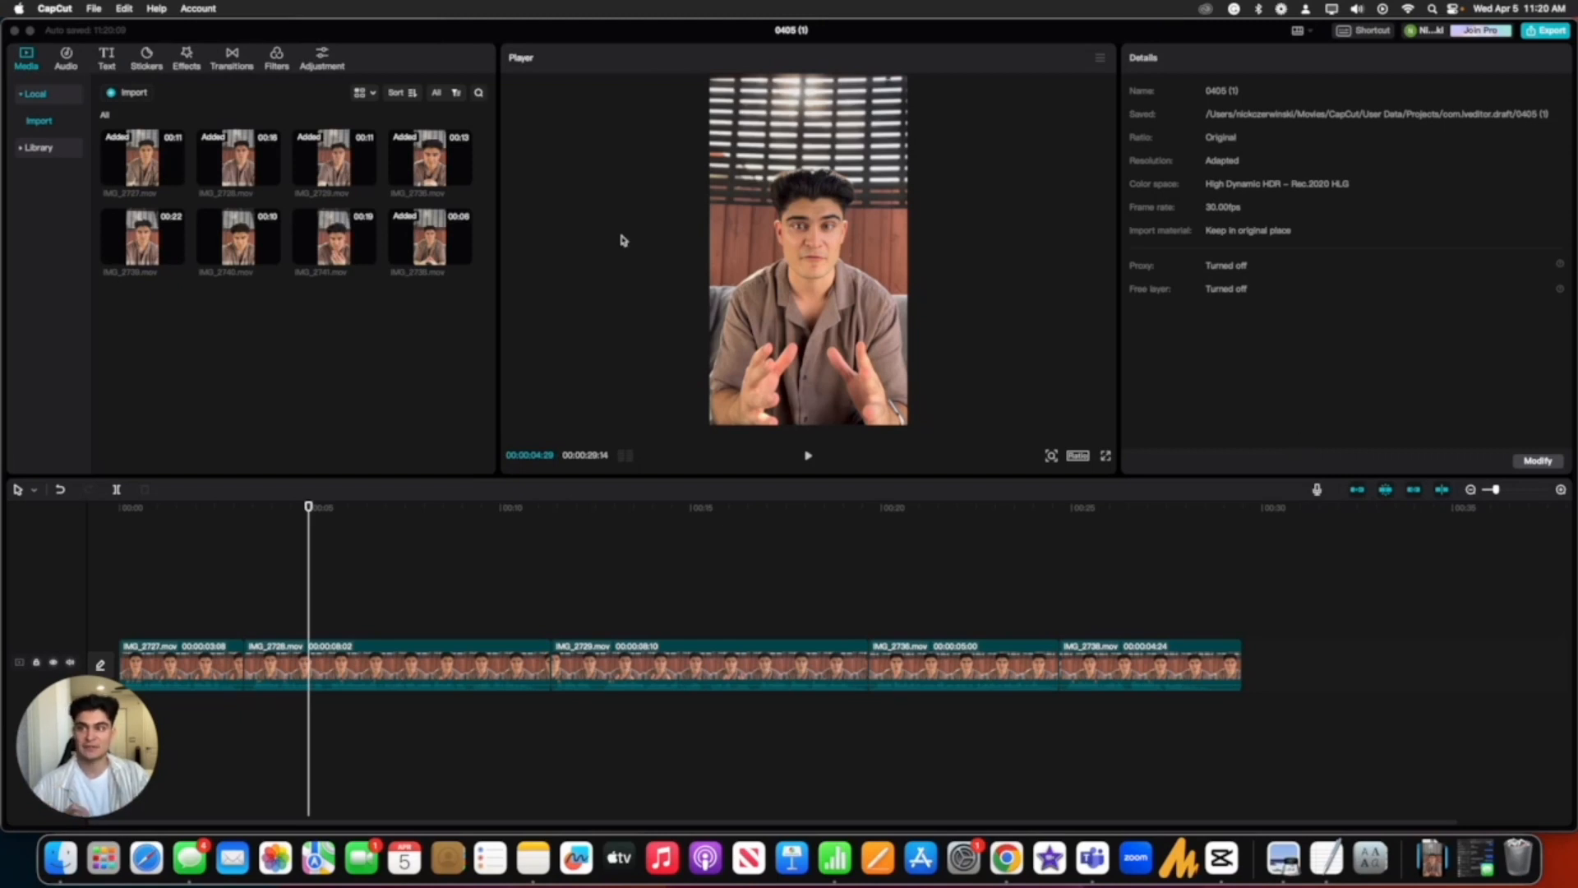
# Step: Generate English auto captions for the video clips on the timeline
pyautogui.click(113, 65)
pyautogui.click(113, 65)
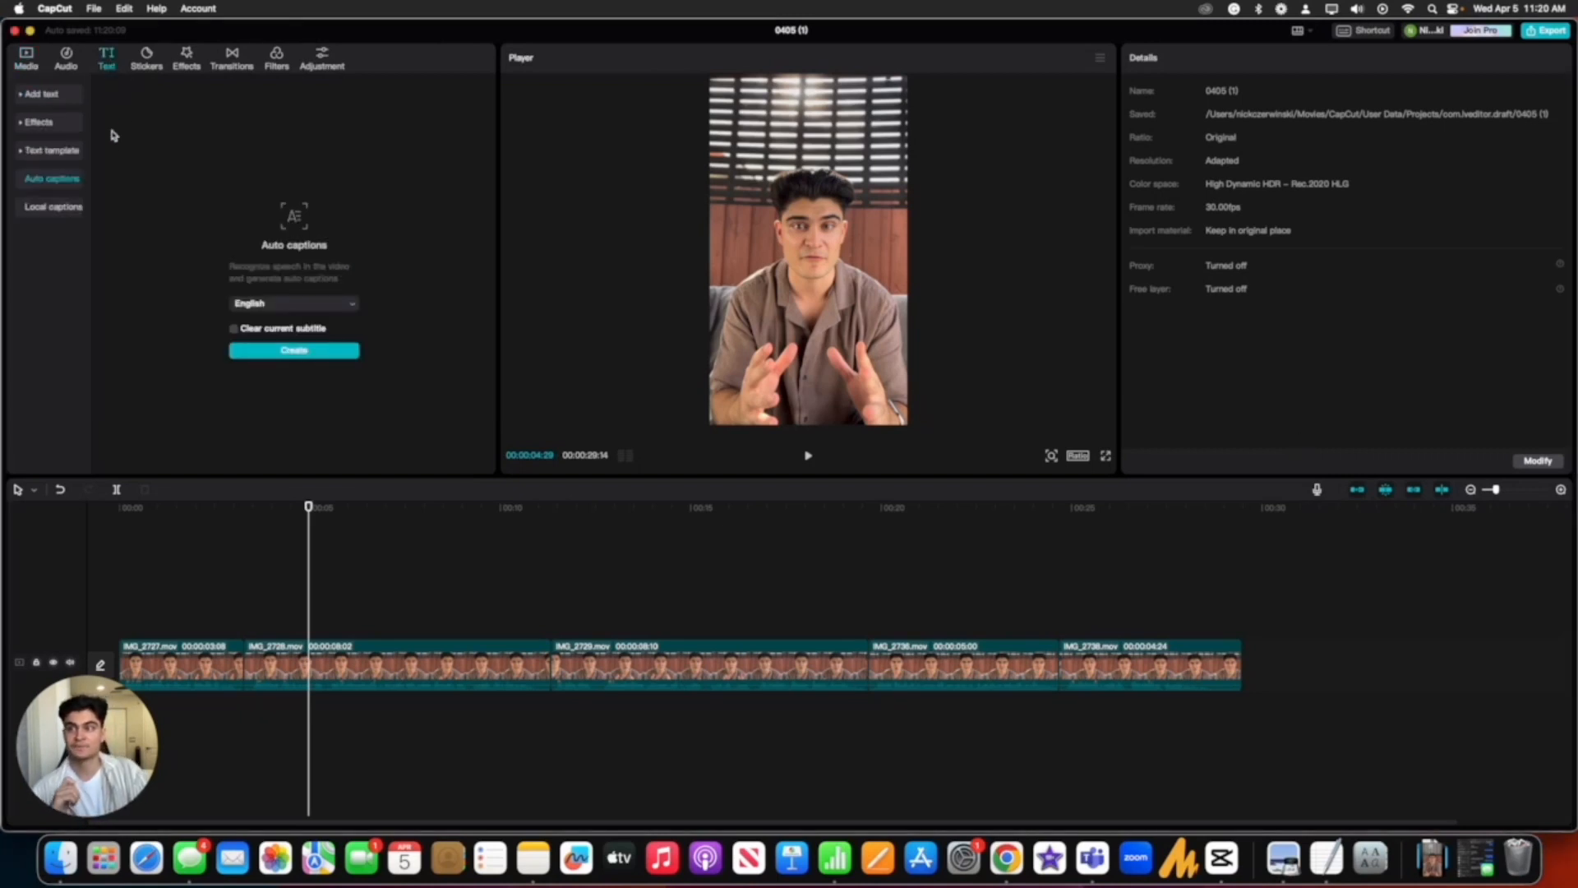
pyautogui.click(272, 306)
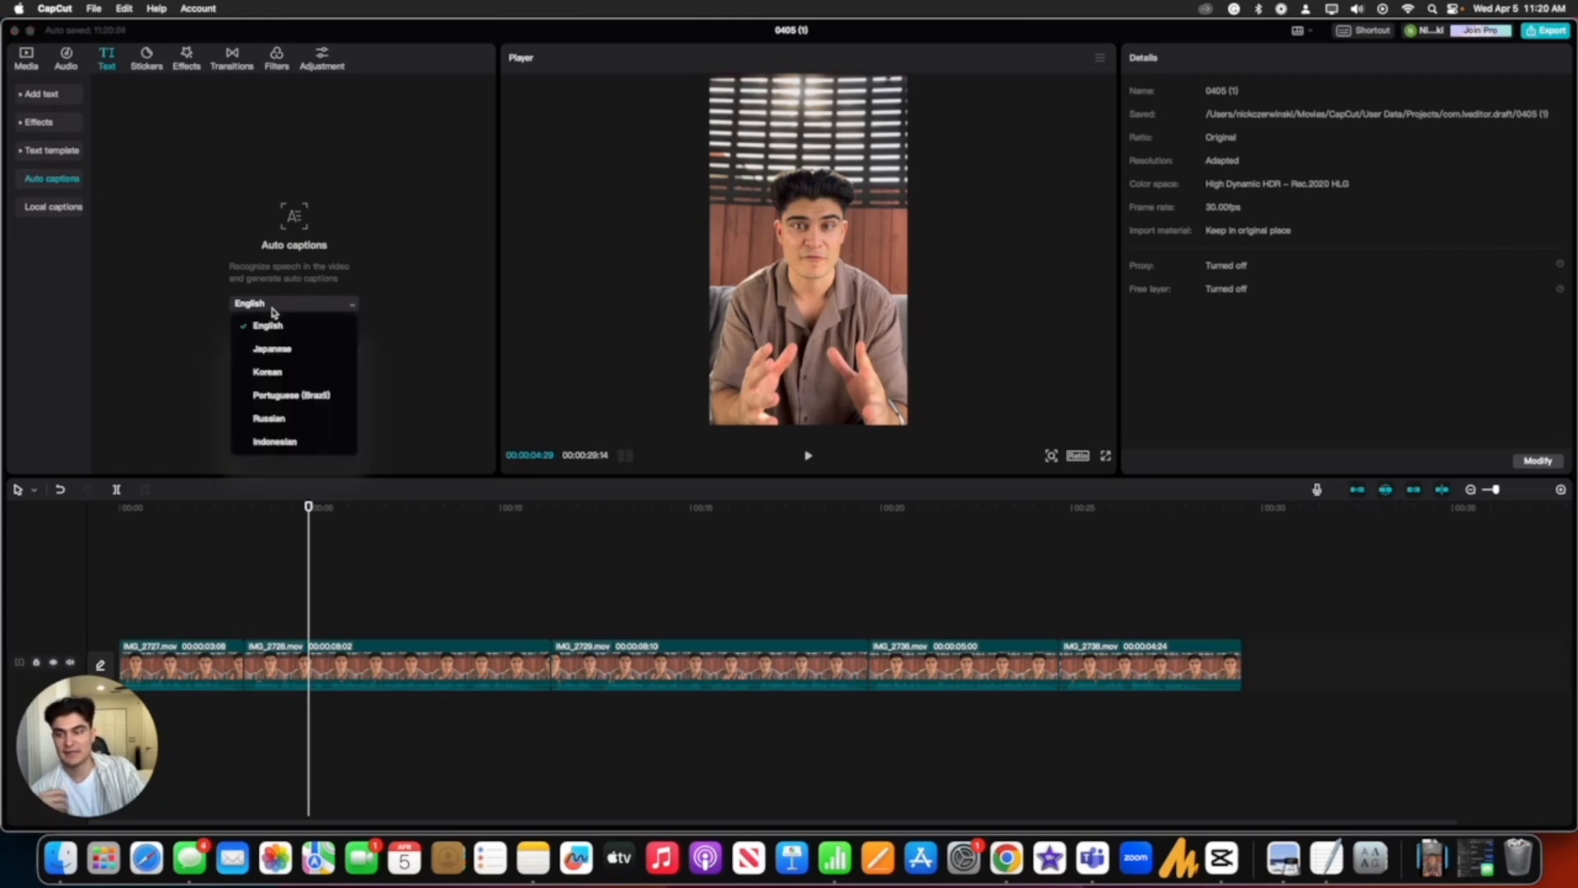
pyautogui.click(184, 340)
pyautogui.click(286, 352)
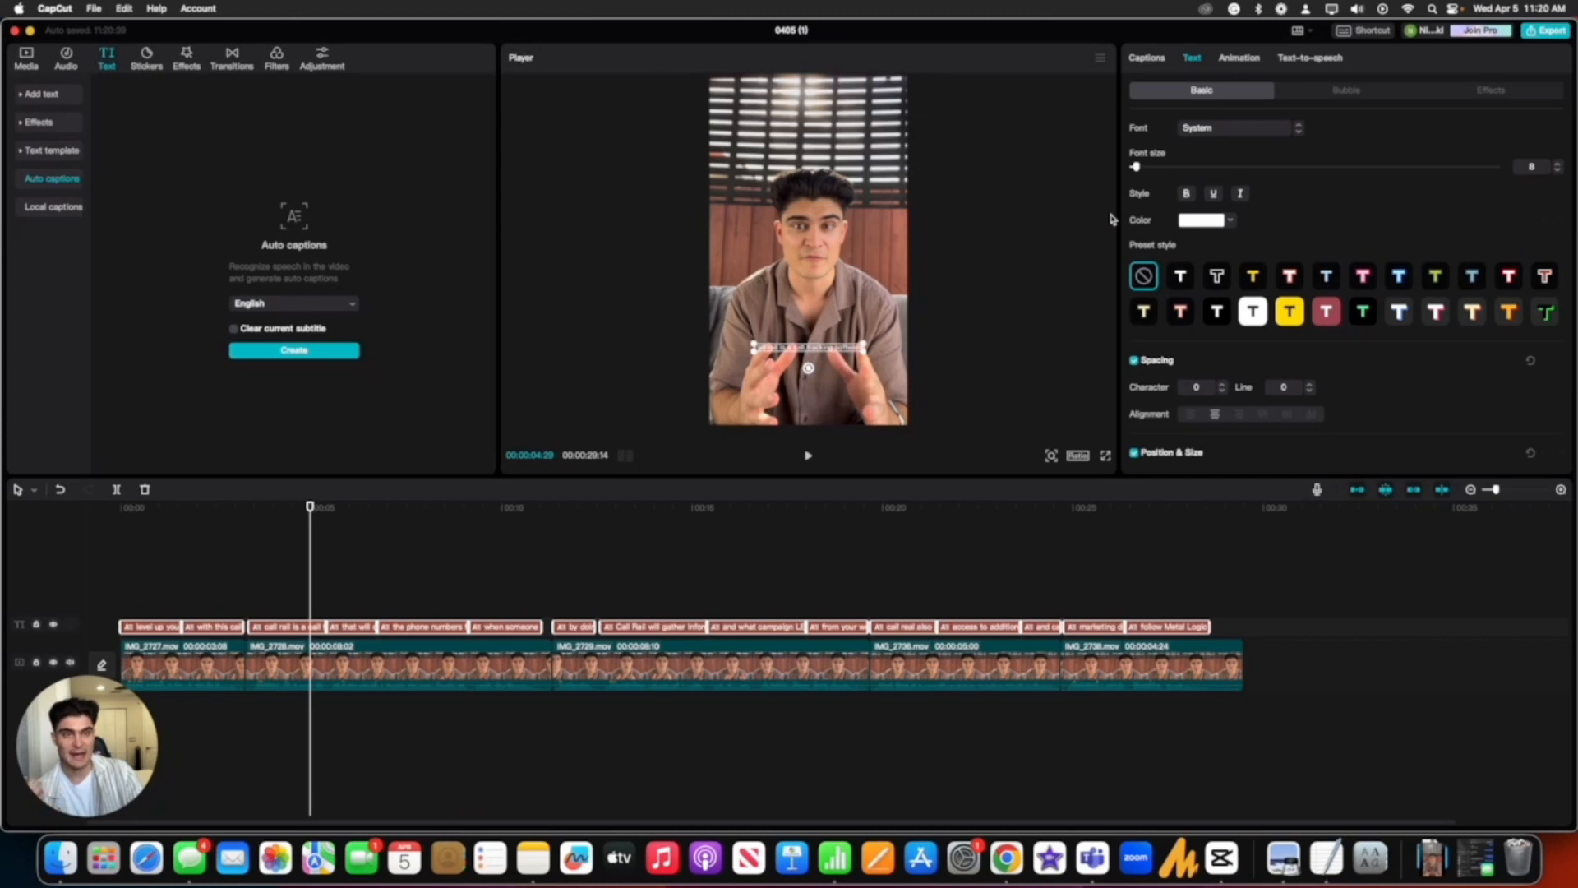
# Step: Set the font of the generated captions to the system font THEBOLDFONT
pyautogui.scroll(-1, 1159, 201)
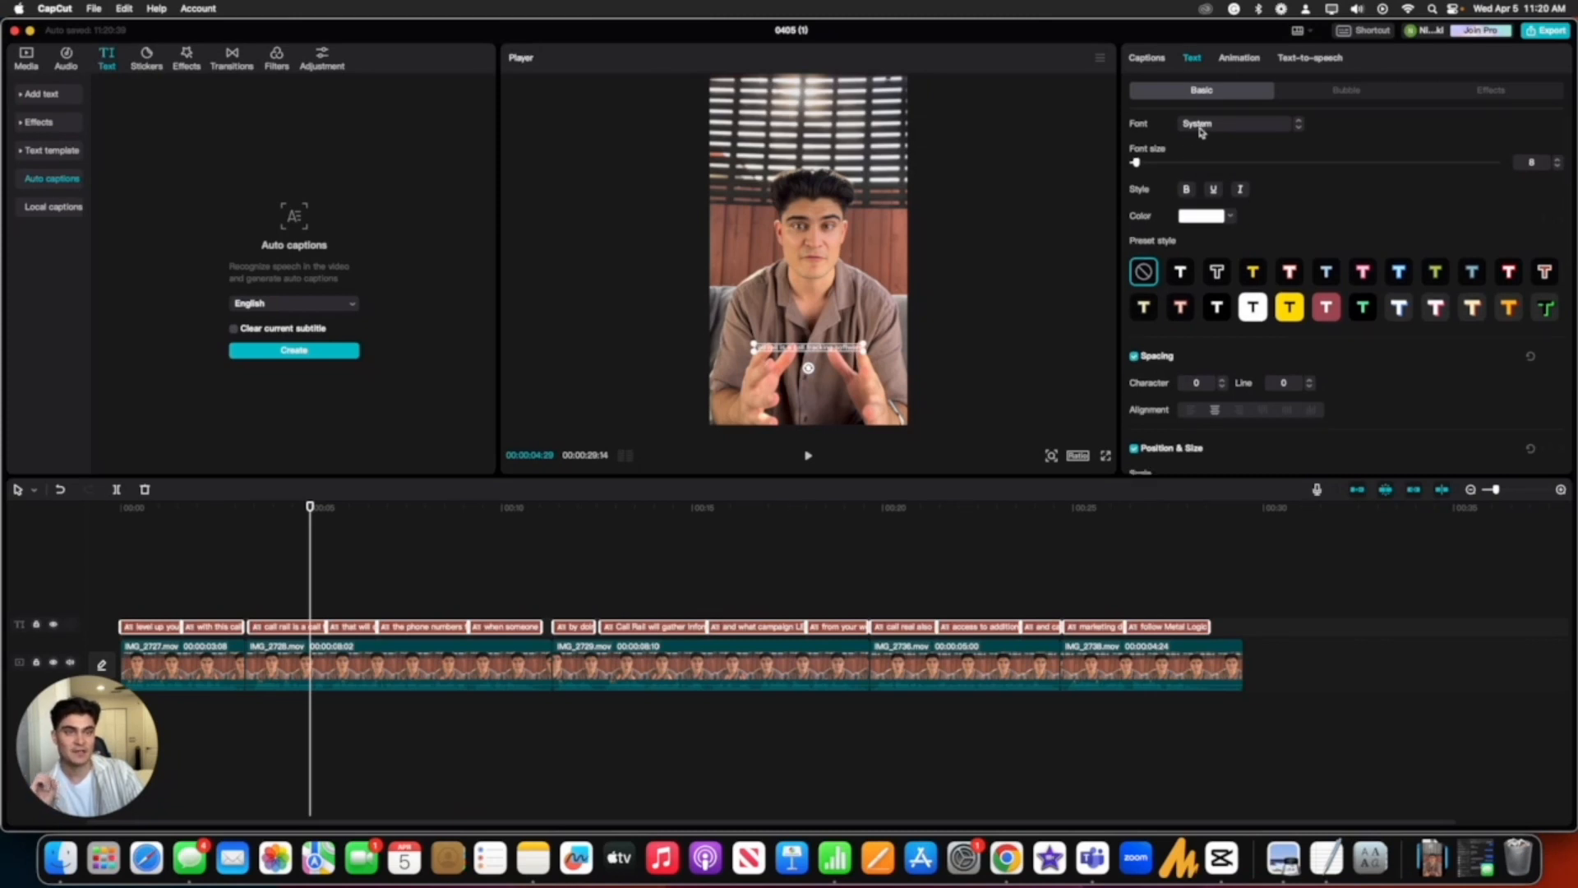
pyautogui.click(1202, 130)
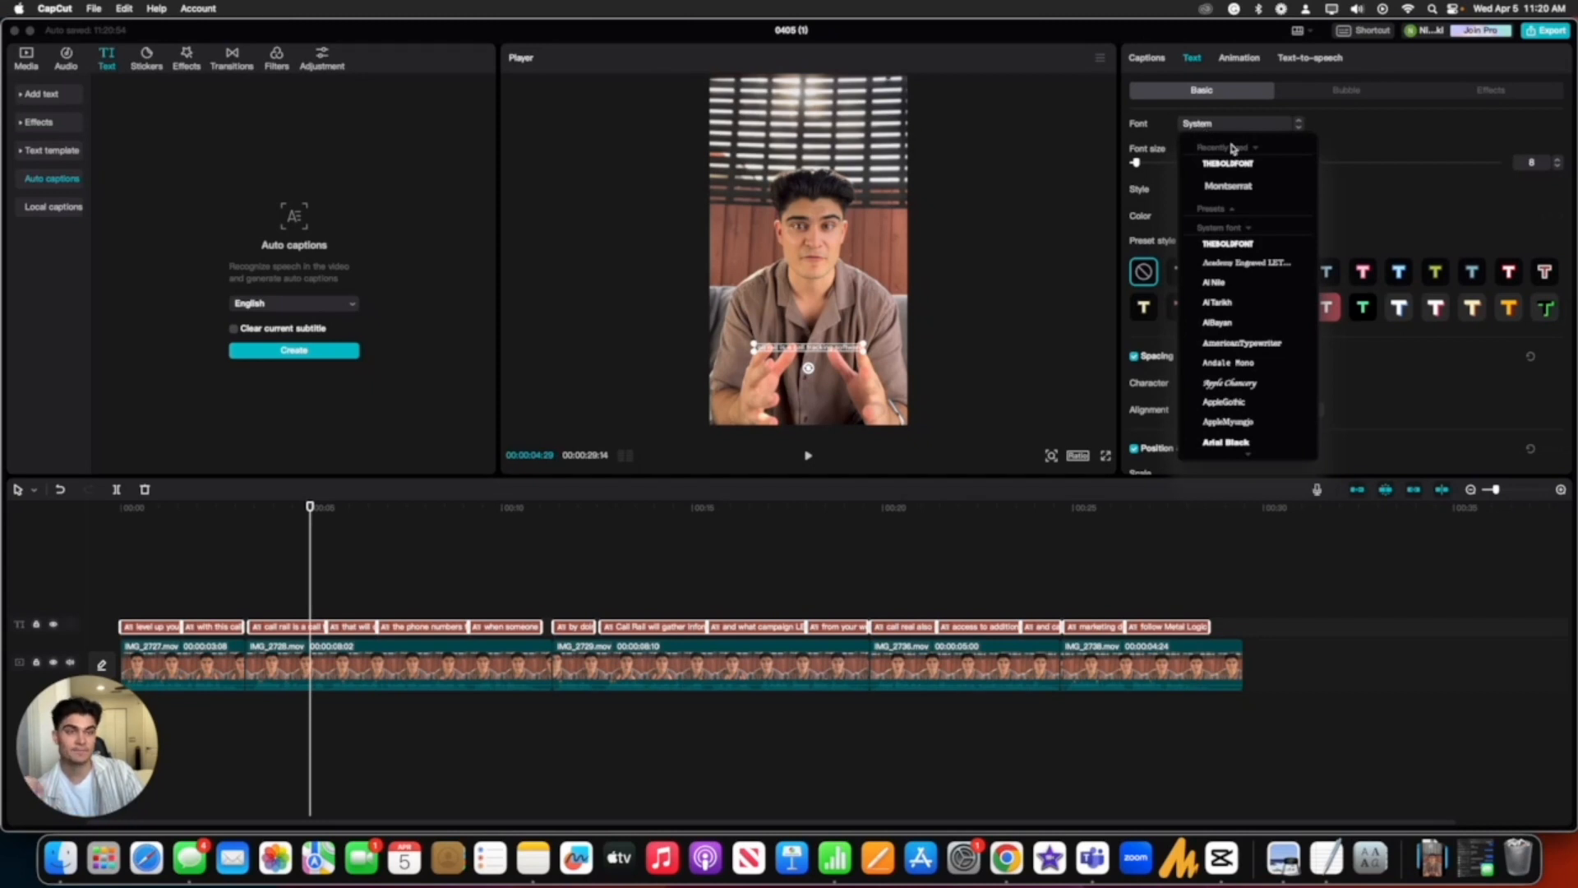
pyautogui.click(1224, 210)
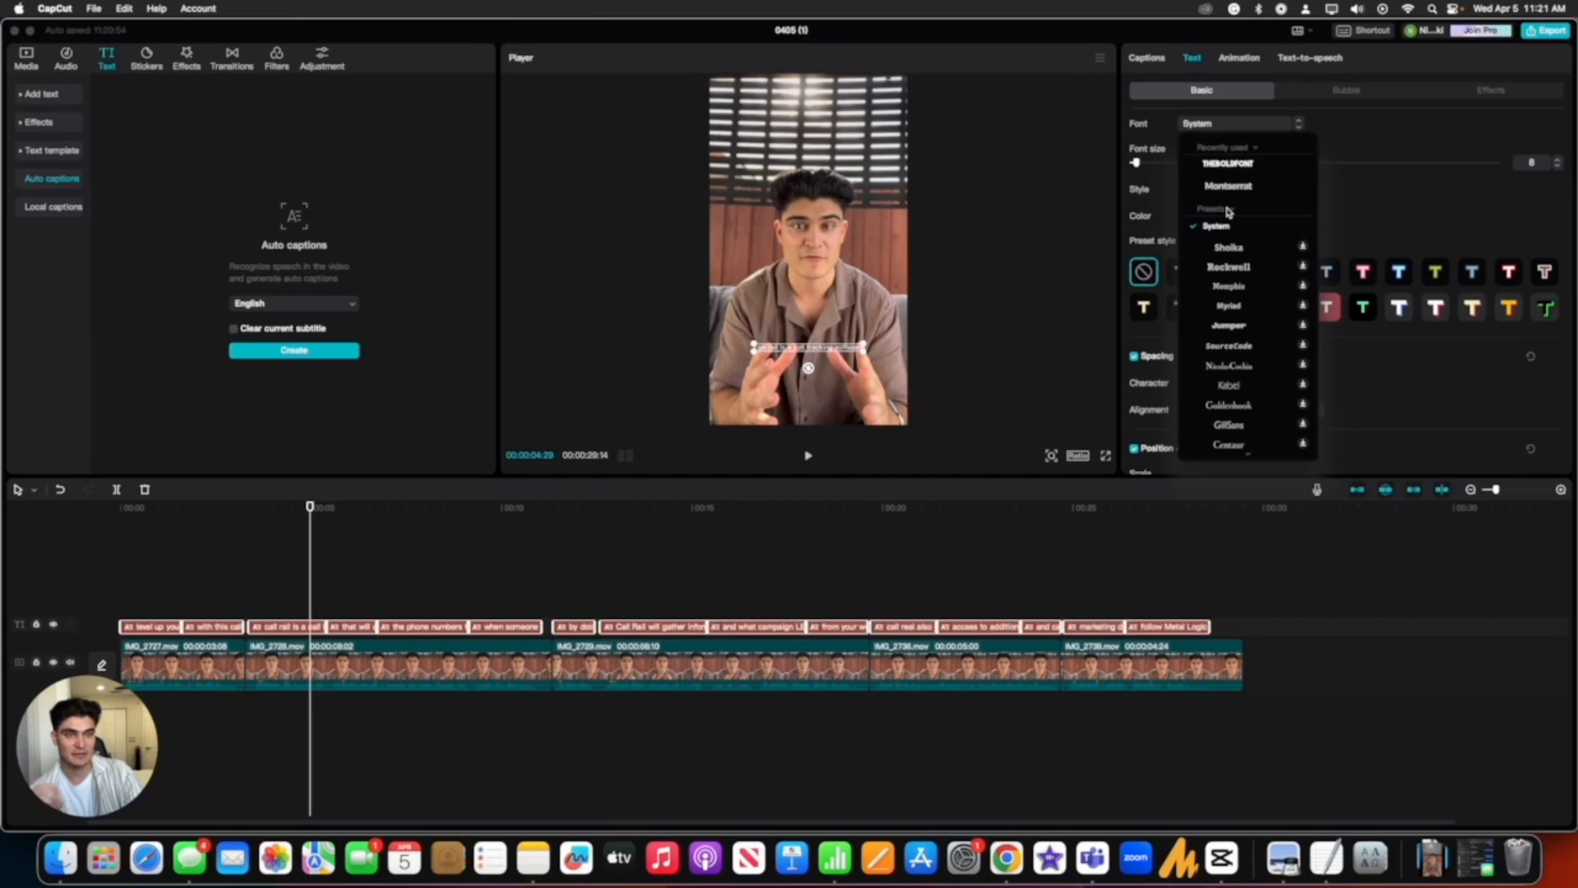
pyautogui.click(1228, 210)
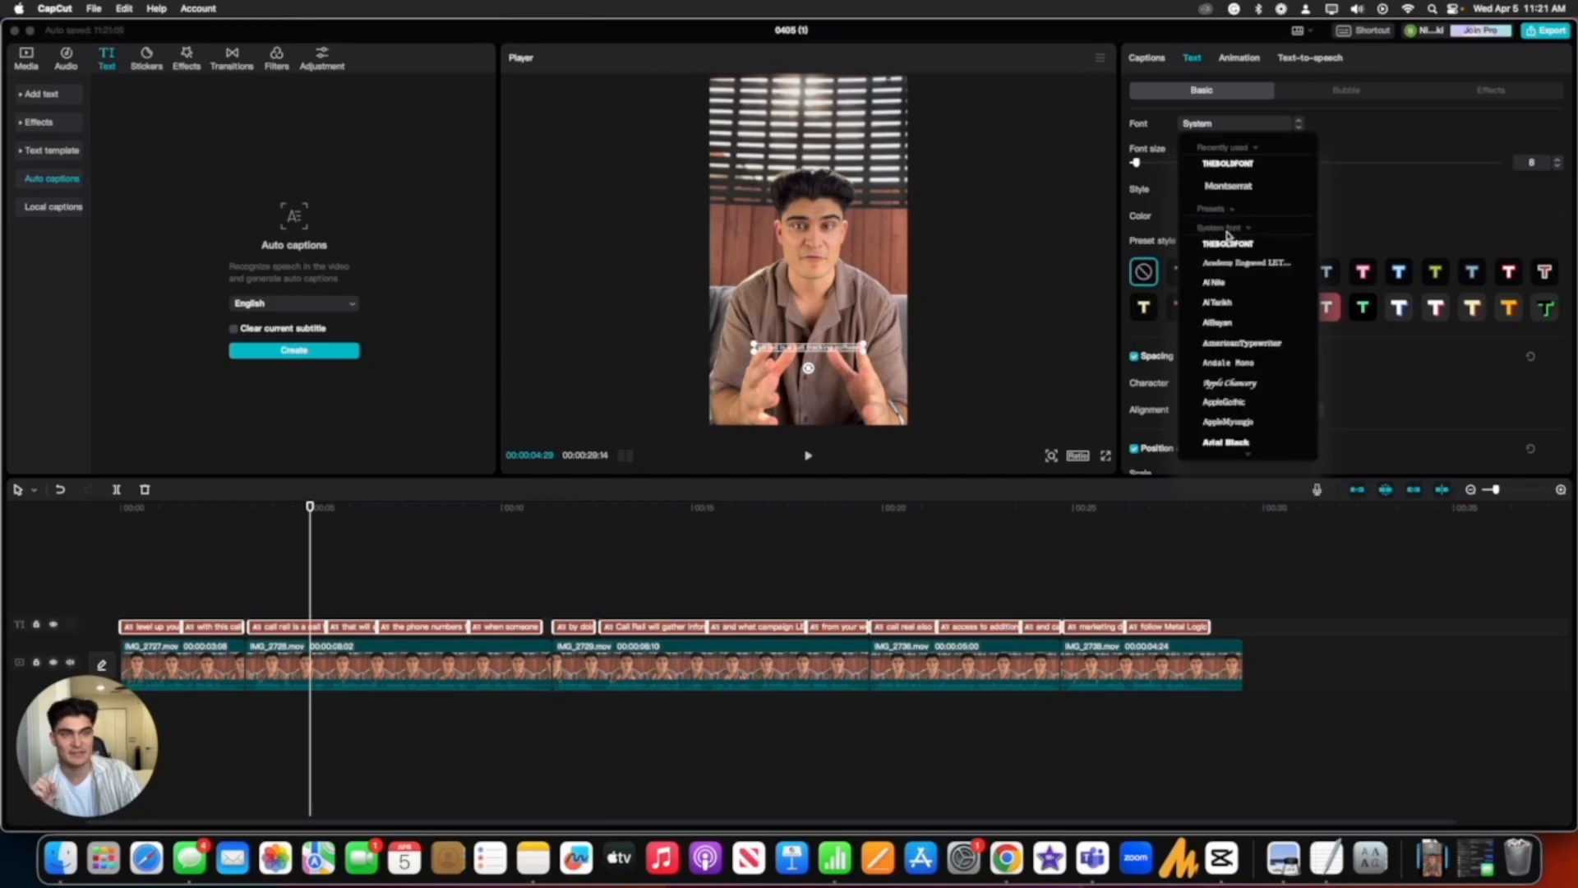
pyautogui.click(1236, 250)
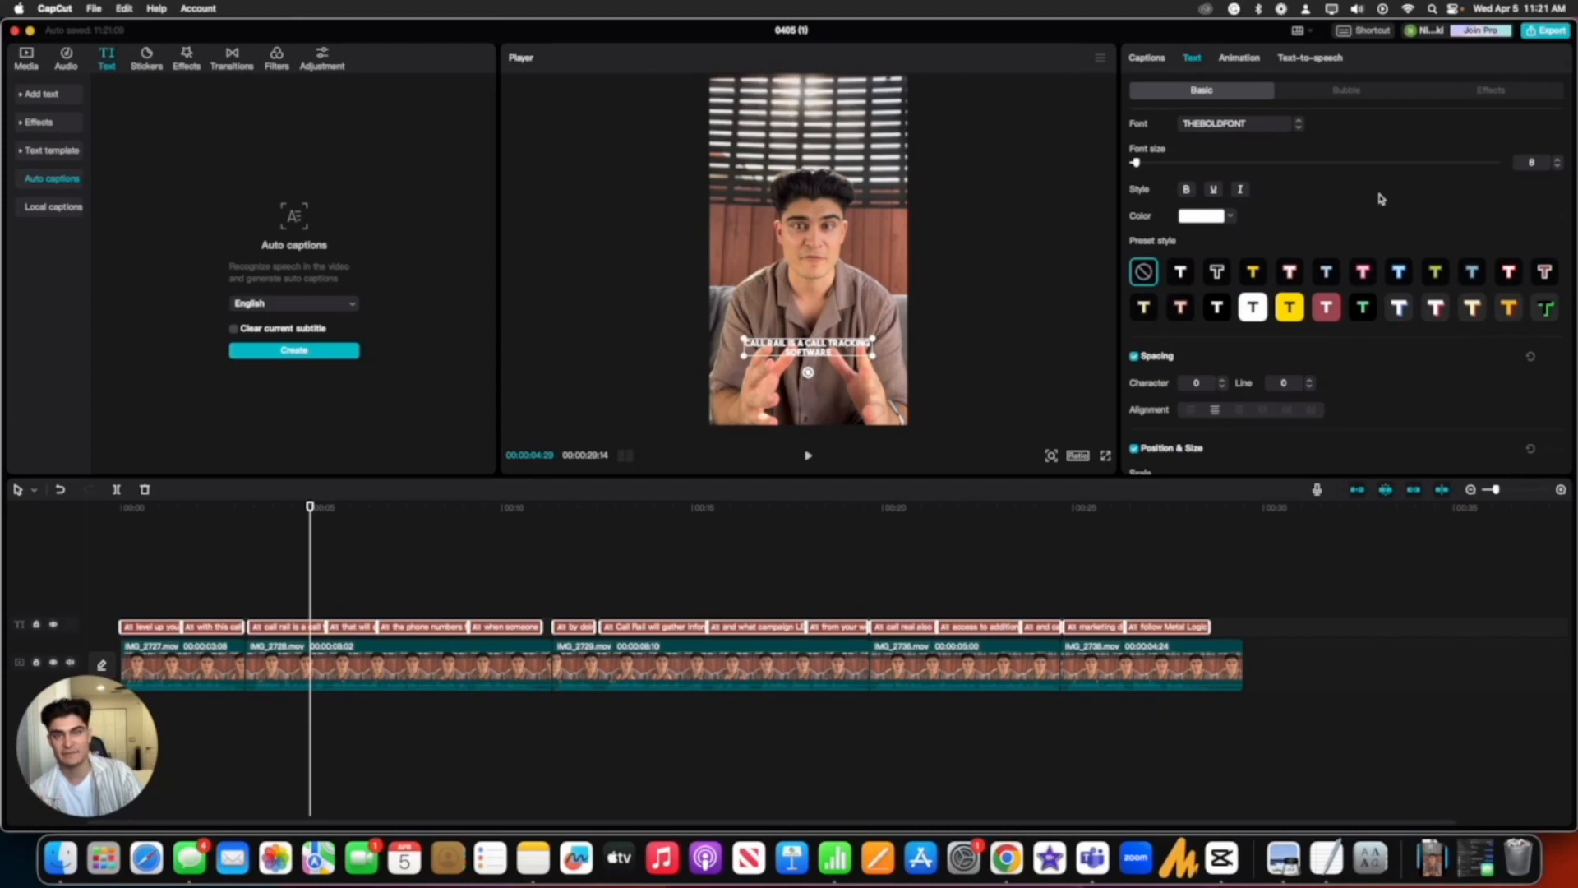
# Step: Set the caption font size to 15 and move the captions to about Y -833, centred horizontally
pyautogui.click(1557, 161)
pyautogui.click(1558, 161)
pyautogui.click(1557, 161)
pyautogui.click(1558, 161)
pyautogui.click(1558, 161)
pyautogui.click(1557, 161)
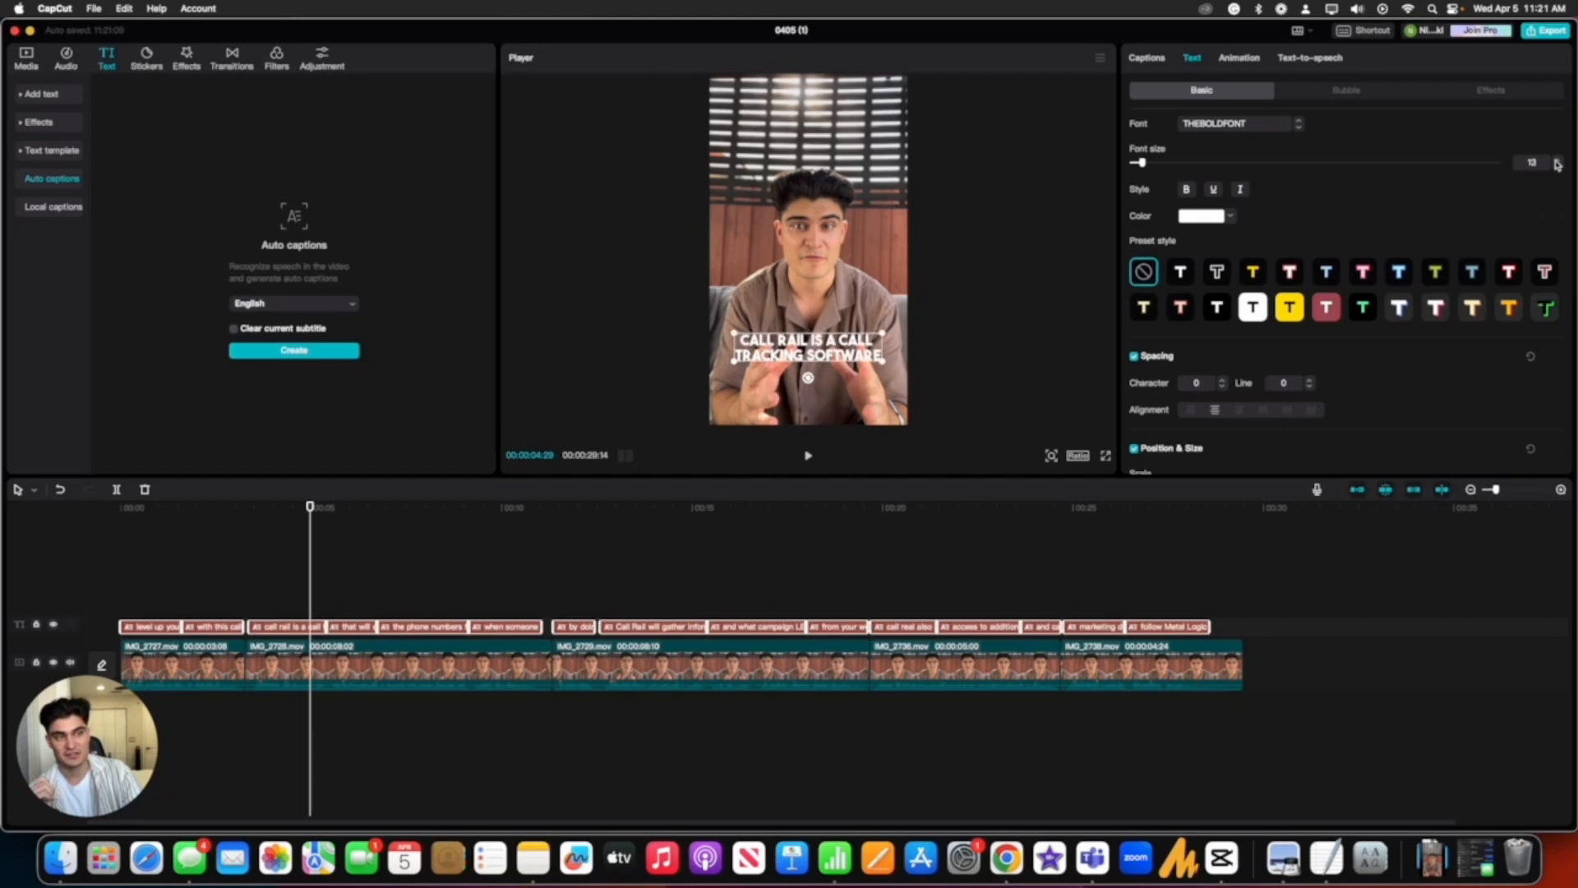
pyautogui.click(1558, 161)
pyautogui.click(1558, 161)
pyautogui.moveTo(855, 339)
pyautogui.mouseDown()
pyautogui.moveTo(855, 315)
pyautogui.moveTo(827, 327)
pyautogui.mouseUp()
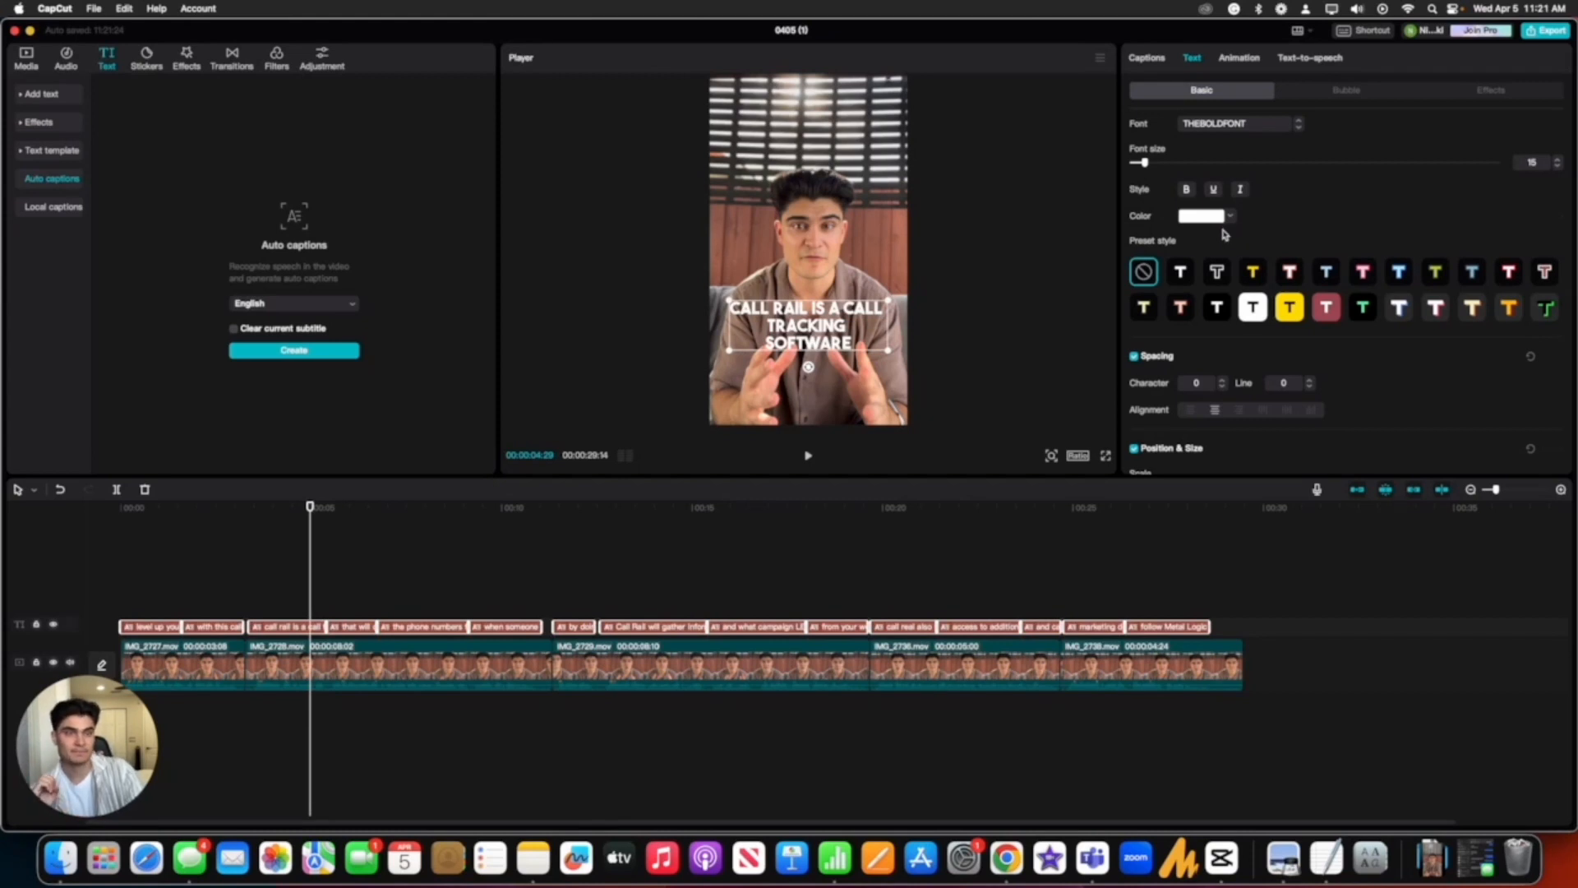
# Step: Enable a black stroke on the captions and raise its thickness to about 96
pyautogui.scroll(-2, 1214, 296)
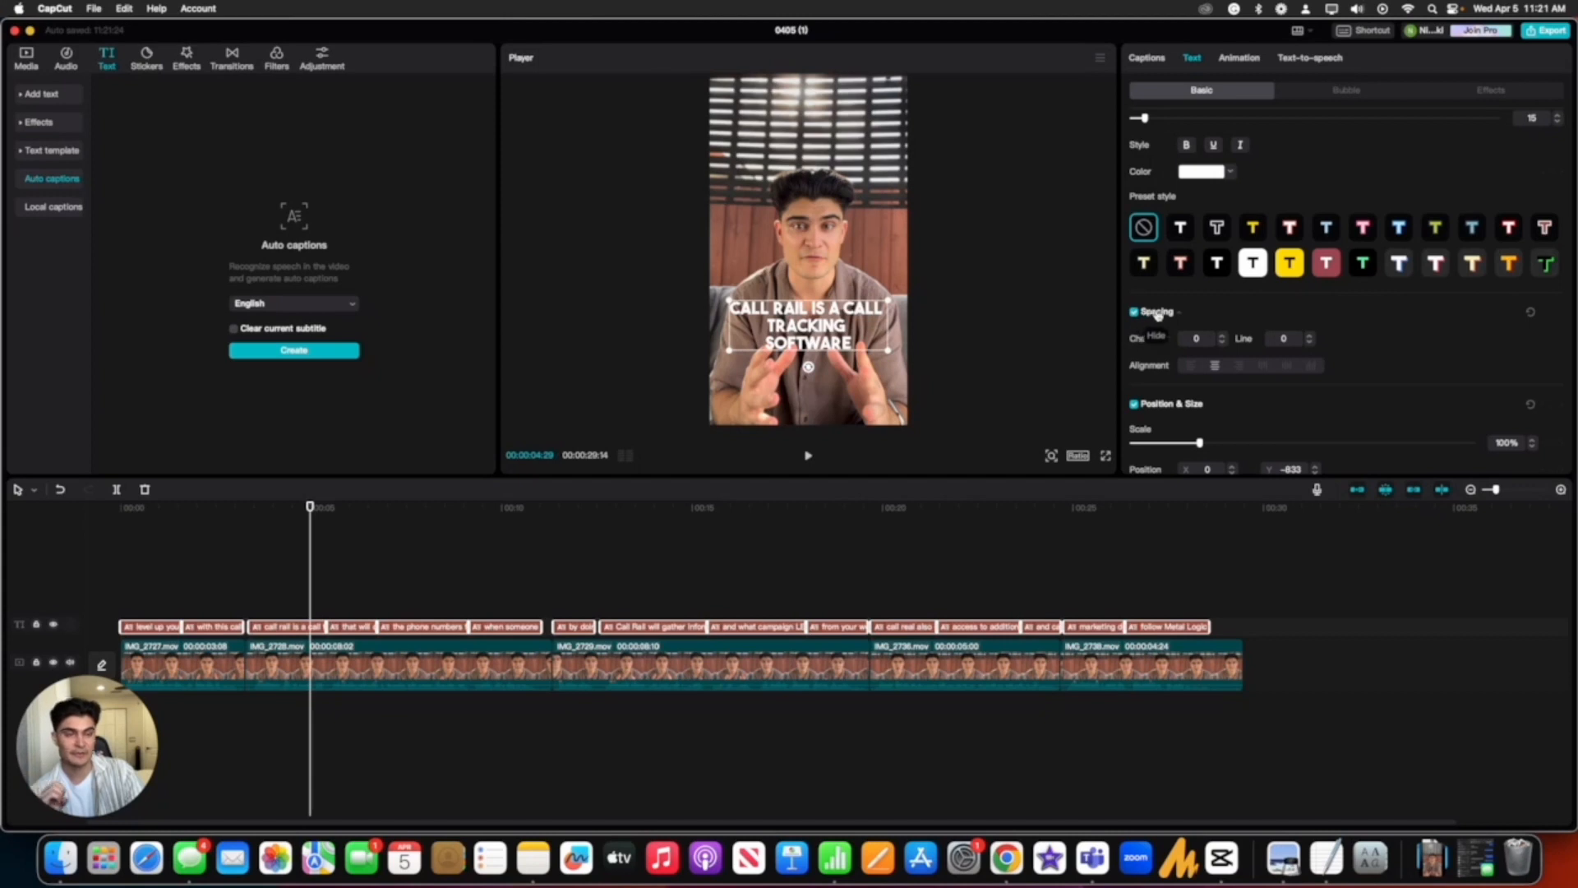
pyautogui.scroll(-3, 1151, 317)
pyautogui.scroll(-10, 1196, 350)
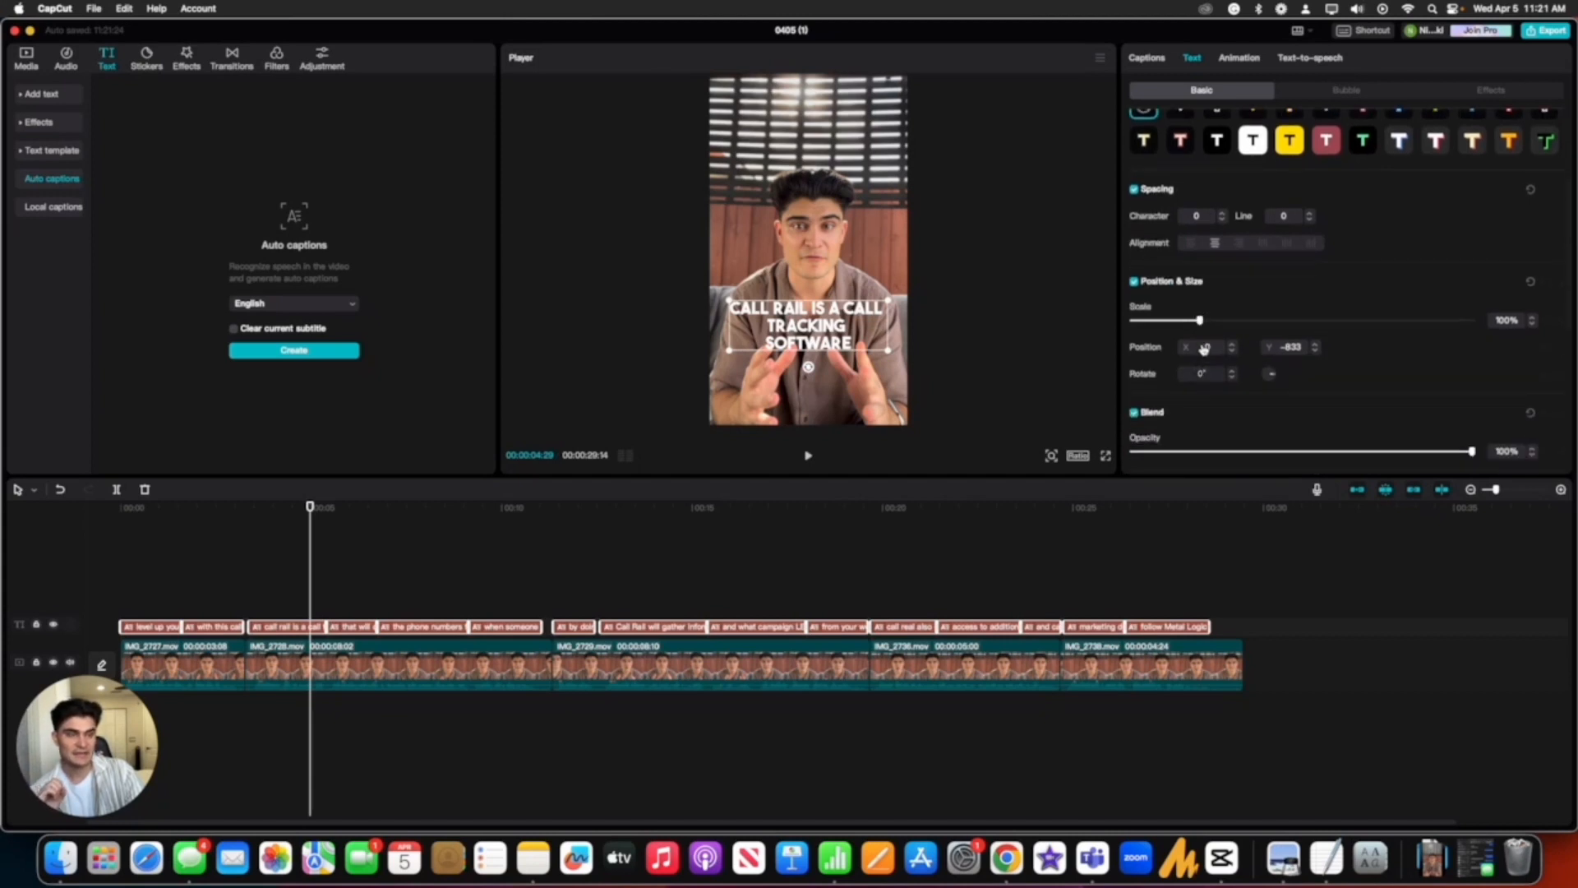
pyautogui.scroll(-4, 1210, 353)
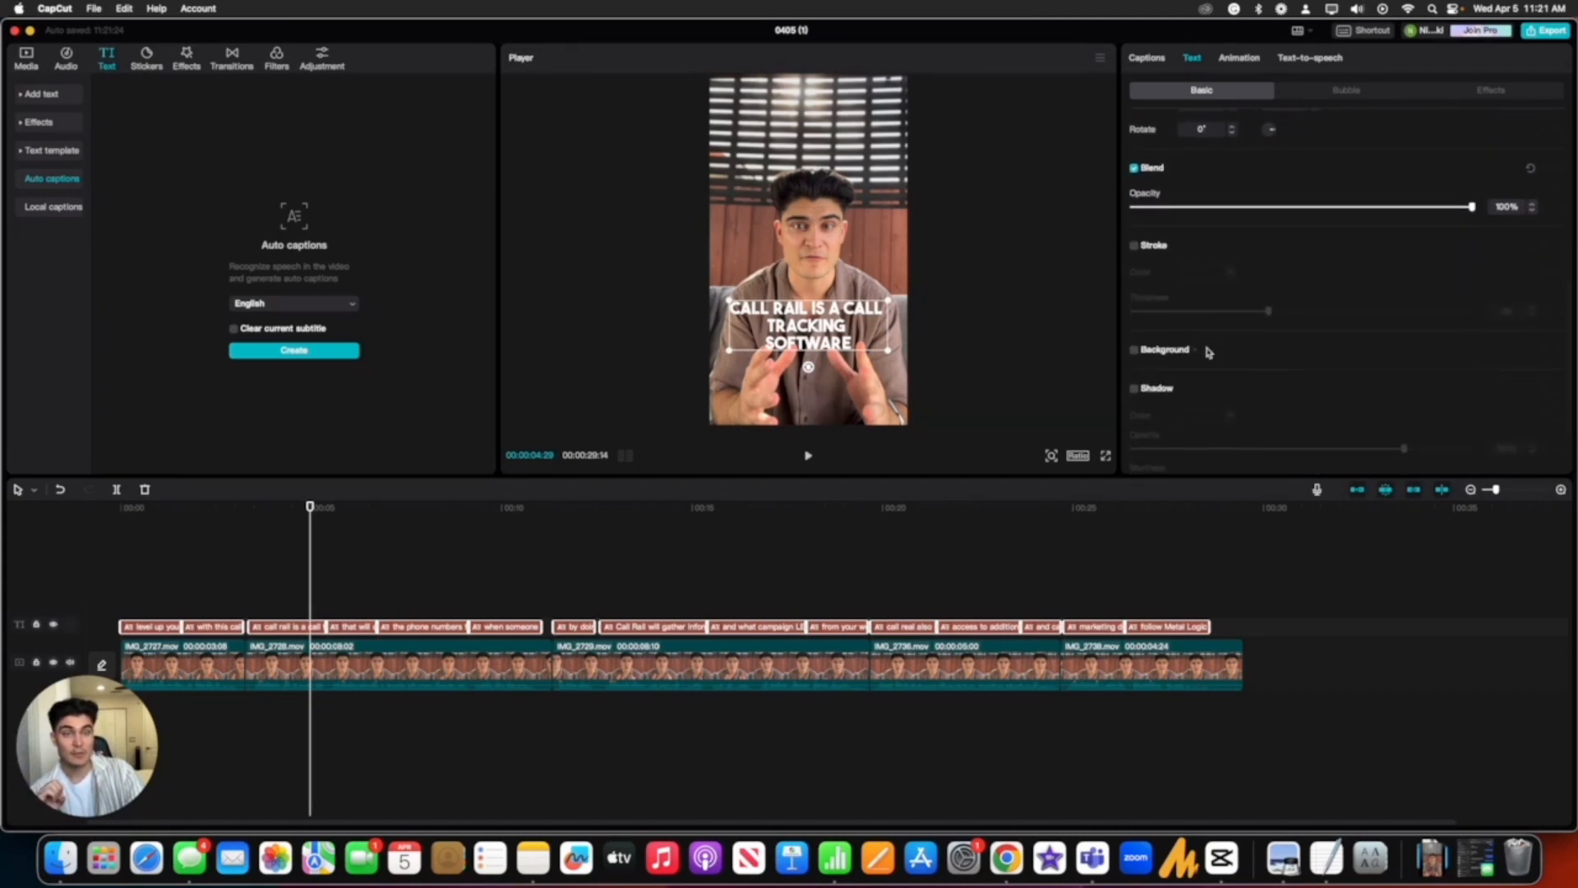
pyautogui.click(1134, 241)
pyautogui.moveTo(1289, 311); pyautogui.dragTo(1460, 311)
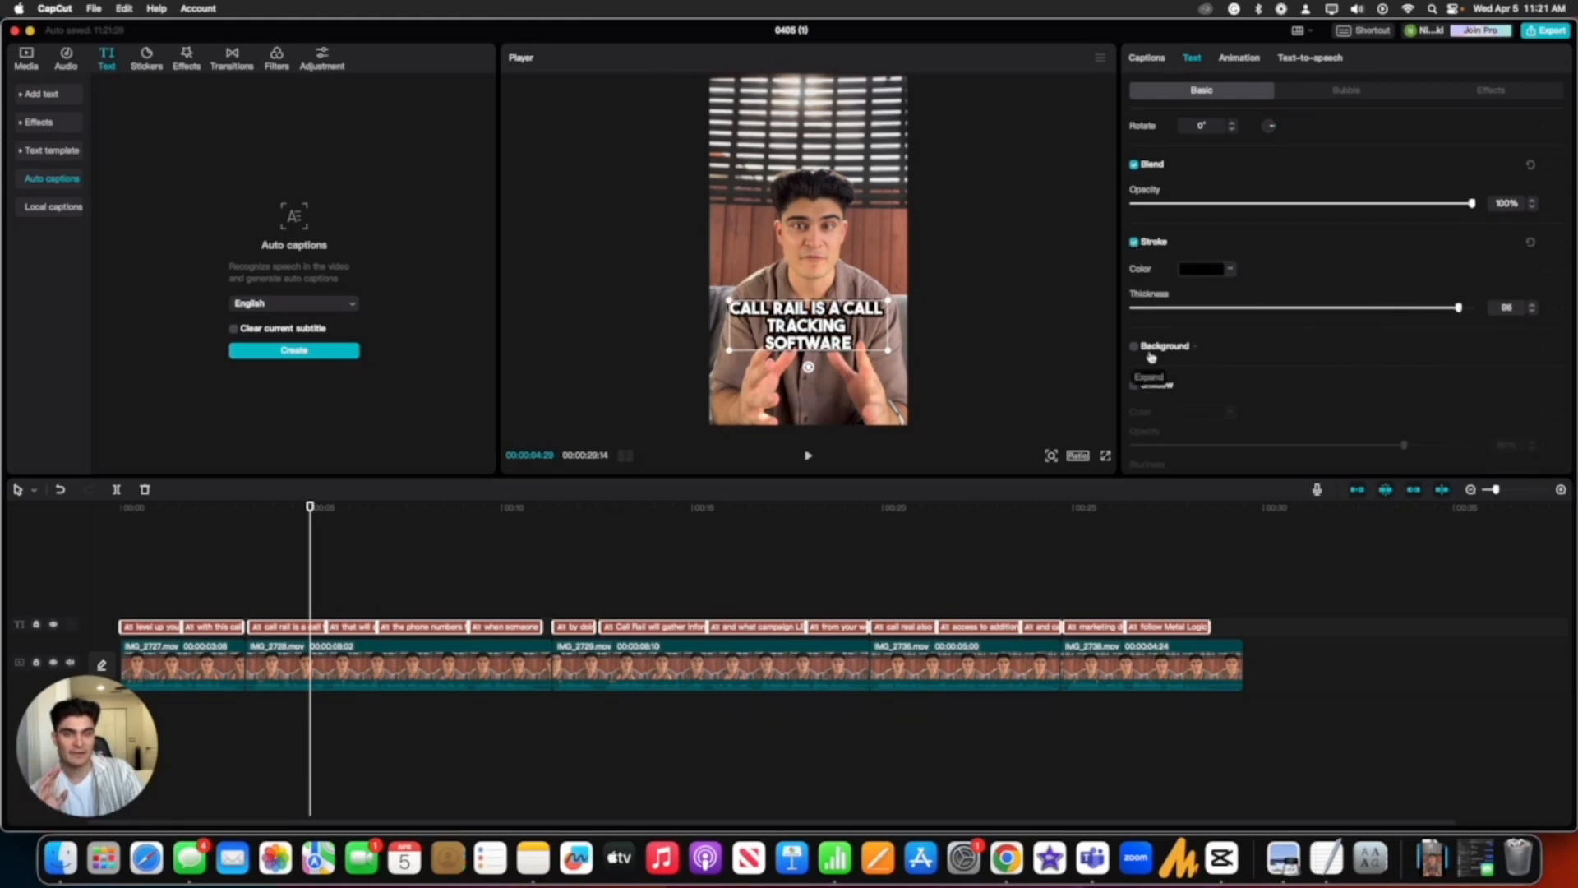
# Step: Enable a black shadow on the captions with 100% opacity and increase its blurriness
pyautogui.scroll(3, 1155, 374)
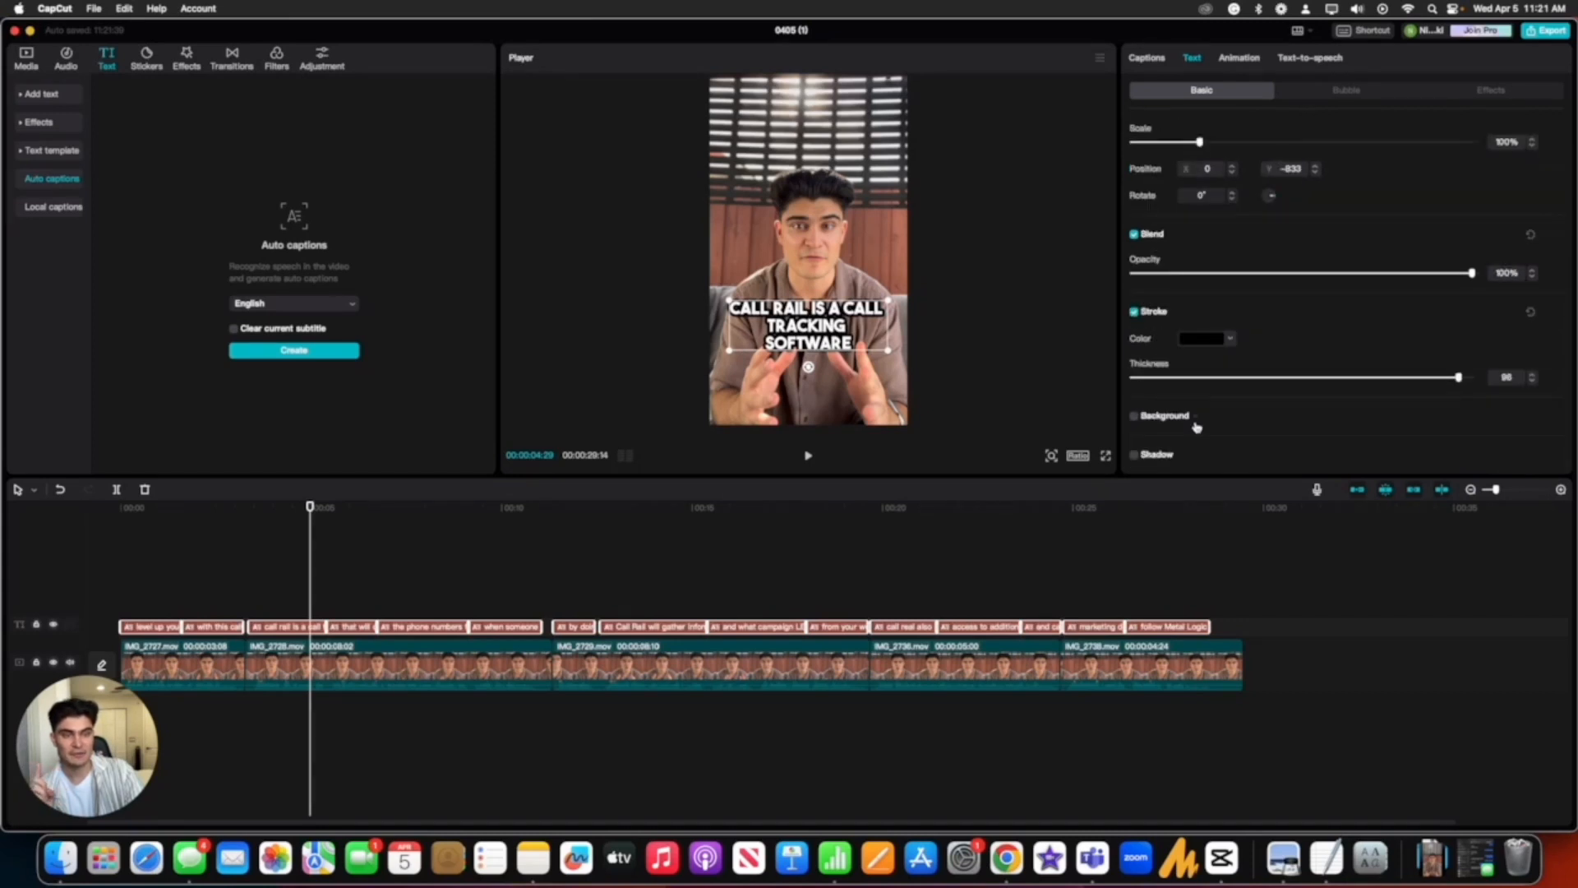
pyautogui.click(1135, 454)
pyautogui.scroll(-5, 1230, 418)
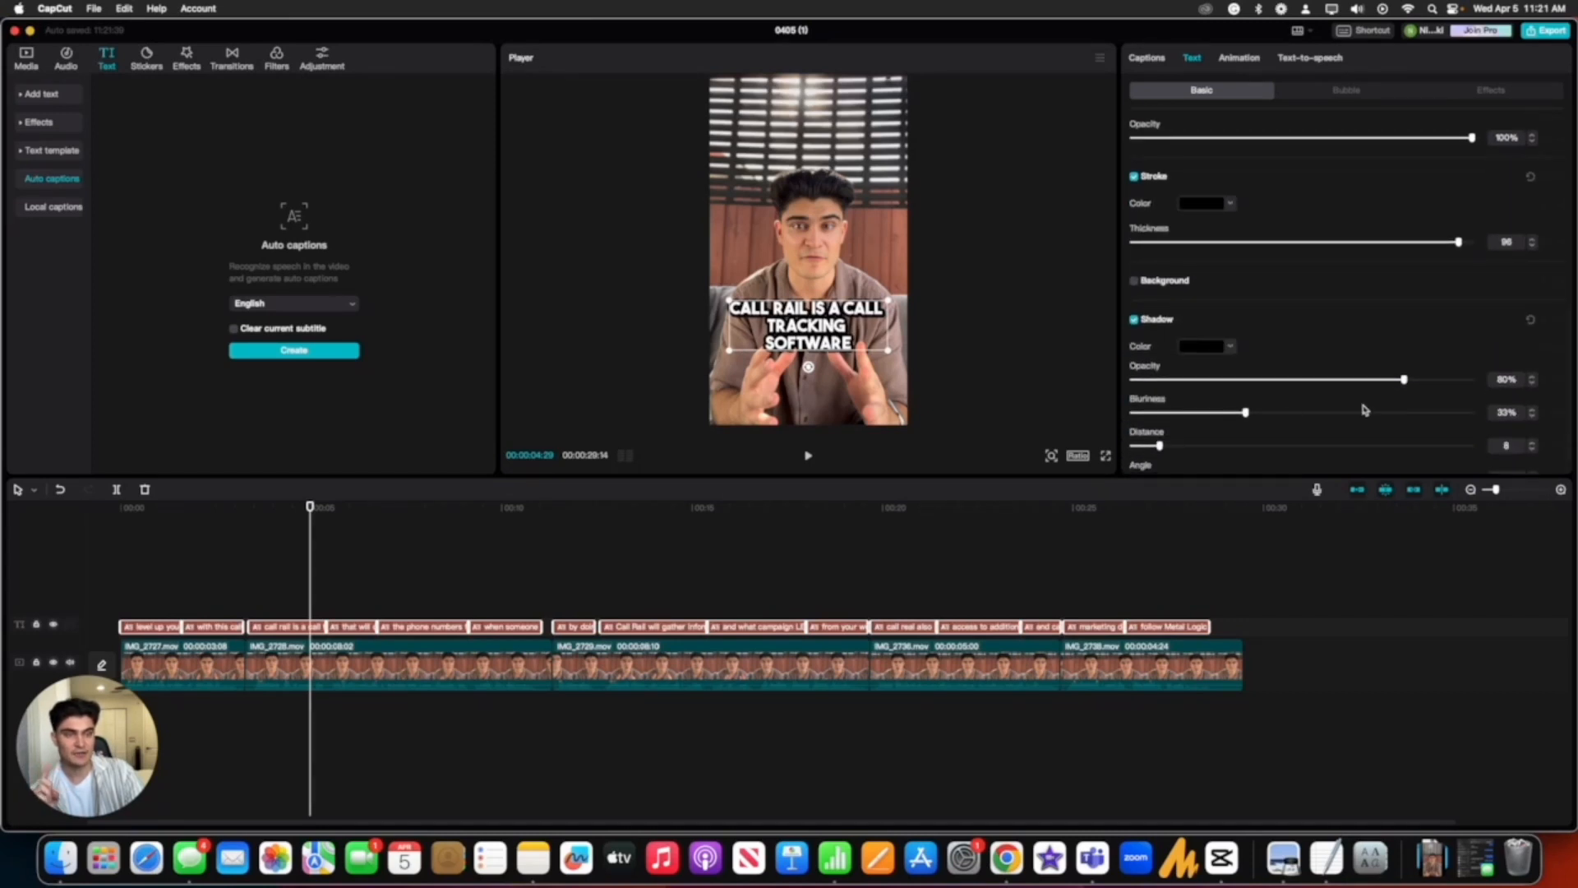
pyautogui.moveTo(1405, 380); pyautogui.dragTo(1479, 383)
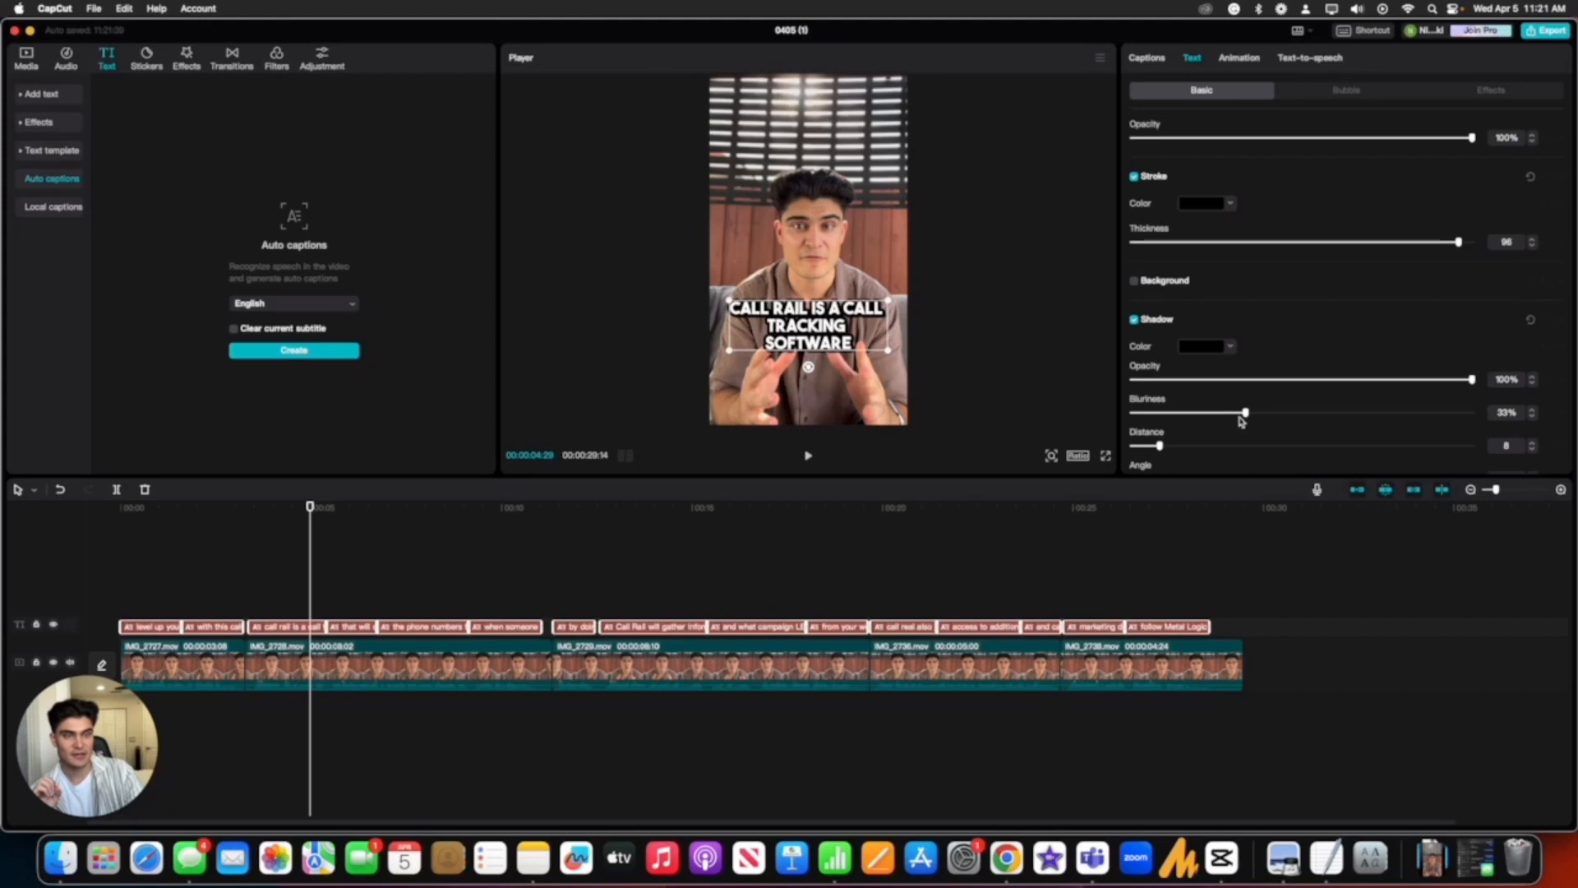
pyautogui.moveTo(1246, 413); pyautogui.dragTo(1372, 414)
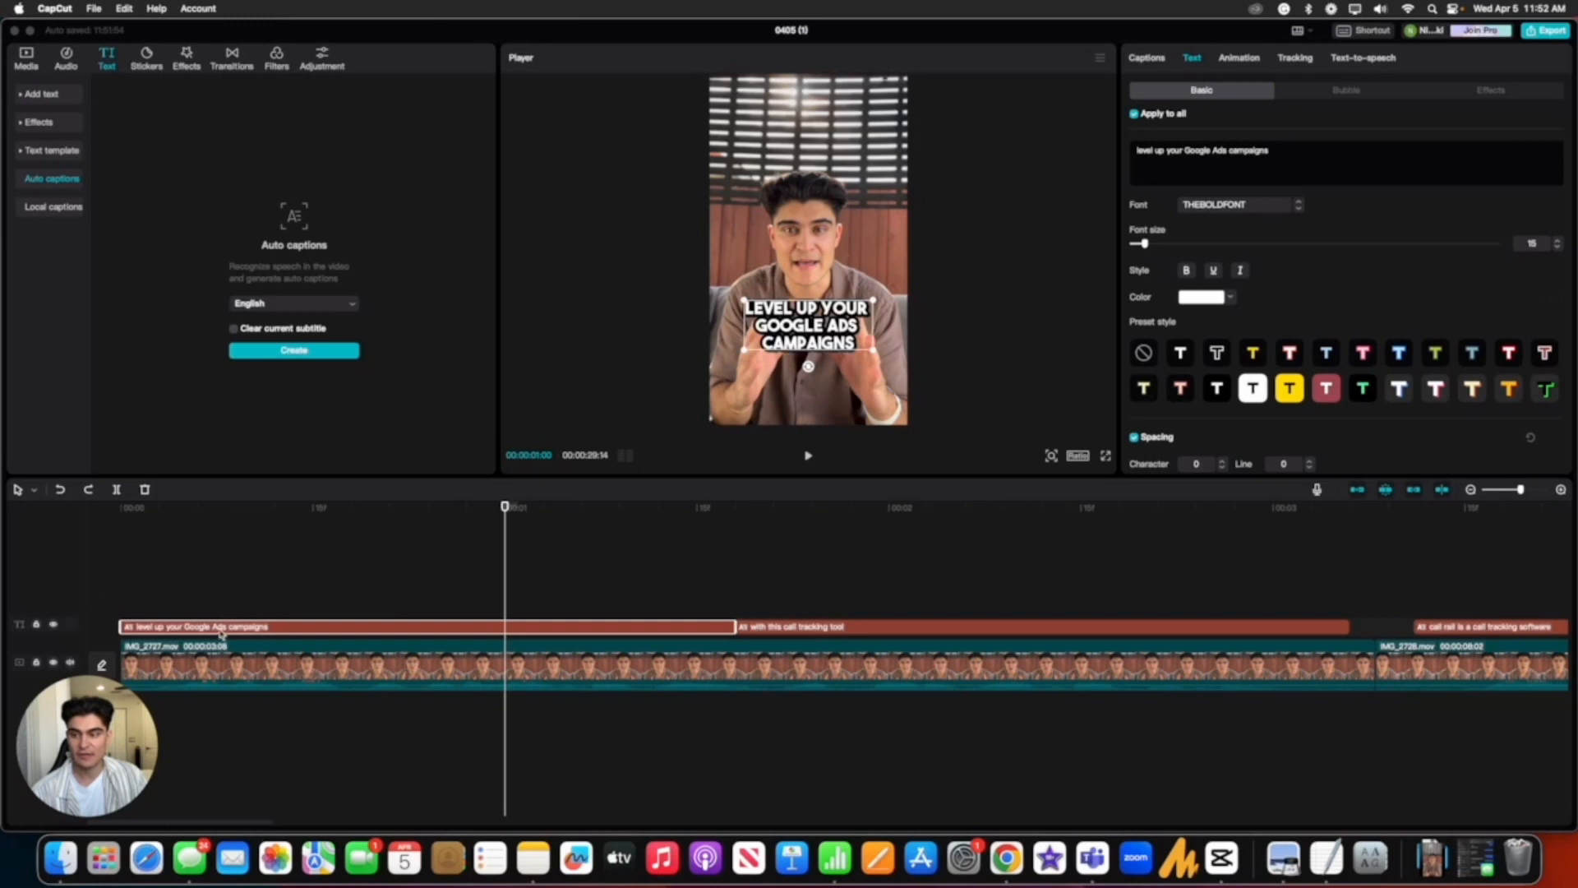
# Step: Play the video from its start and split the caption "level up your Google Ads campaigns" at 00:00:00:09
pyautogui.click(506, 575)
pyautogui.moveTo(506, 574); pyautogui.dragTo(70, 584)
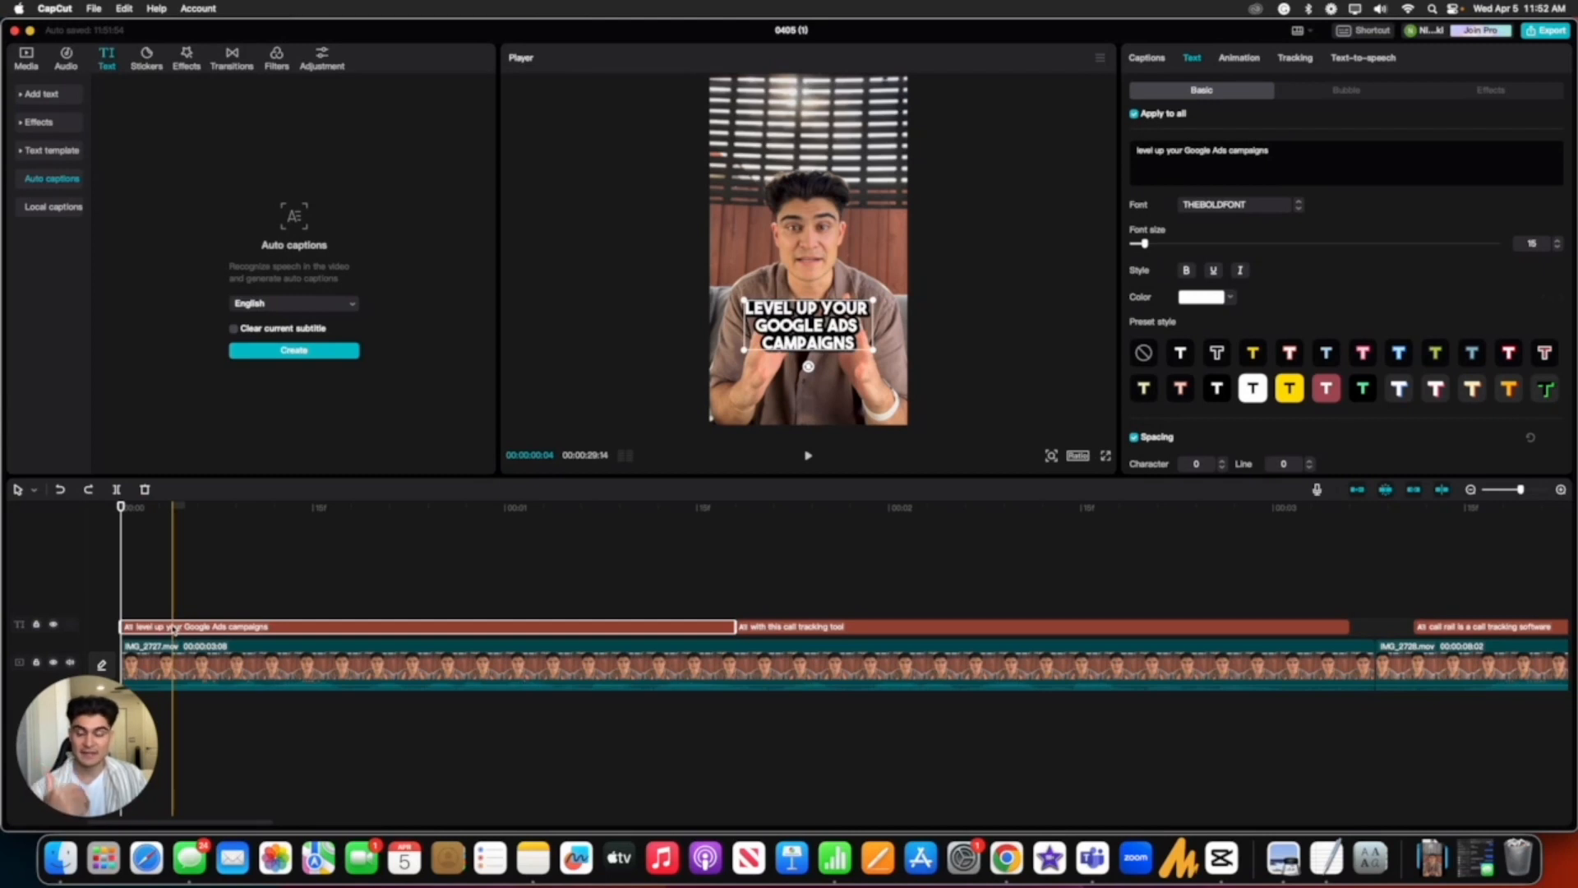
pyautogui.hscroll(1, 173, 628)
pyautogui.hscroll(-1, 172, 565)
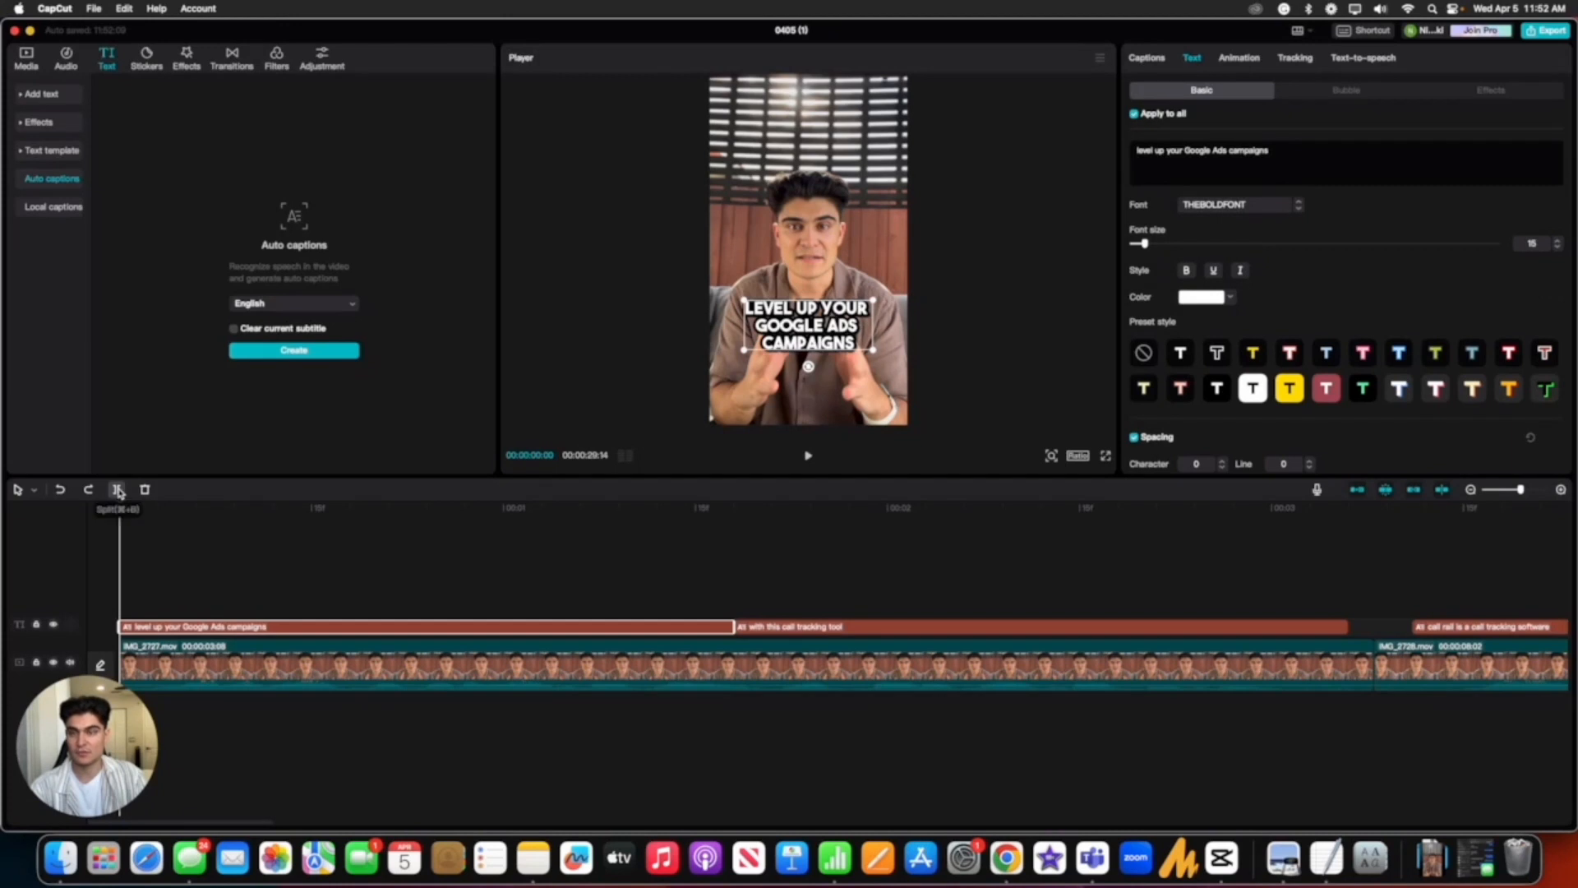
pyautogui.press('space')
pyautogui.press('space')
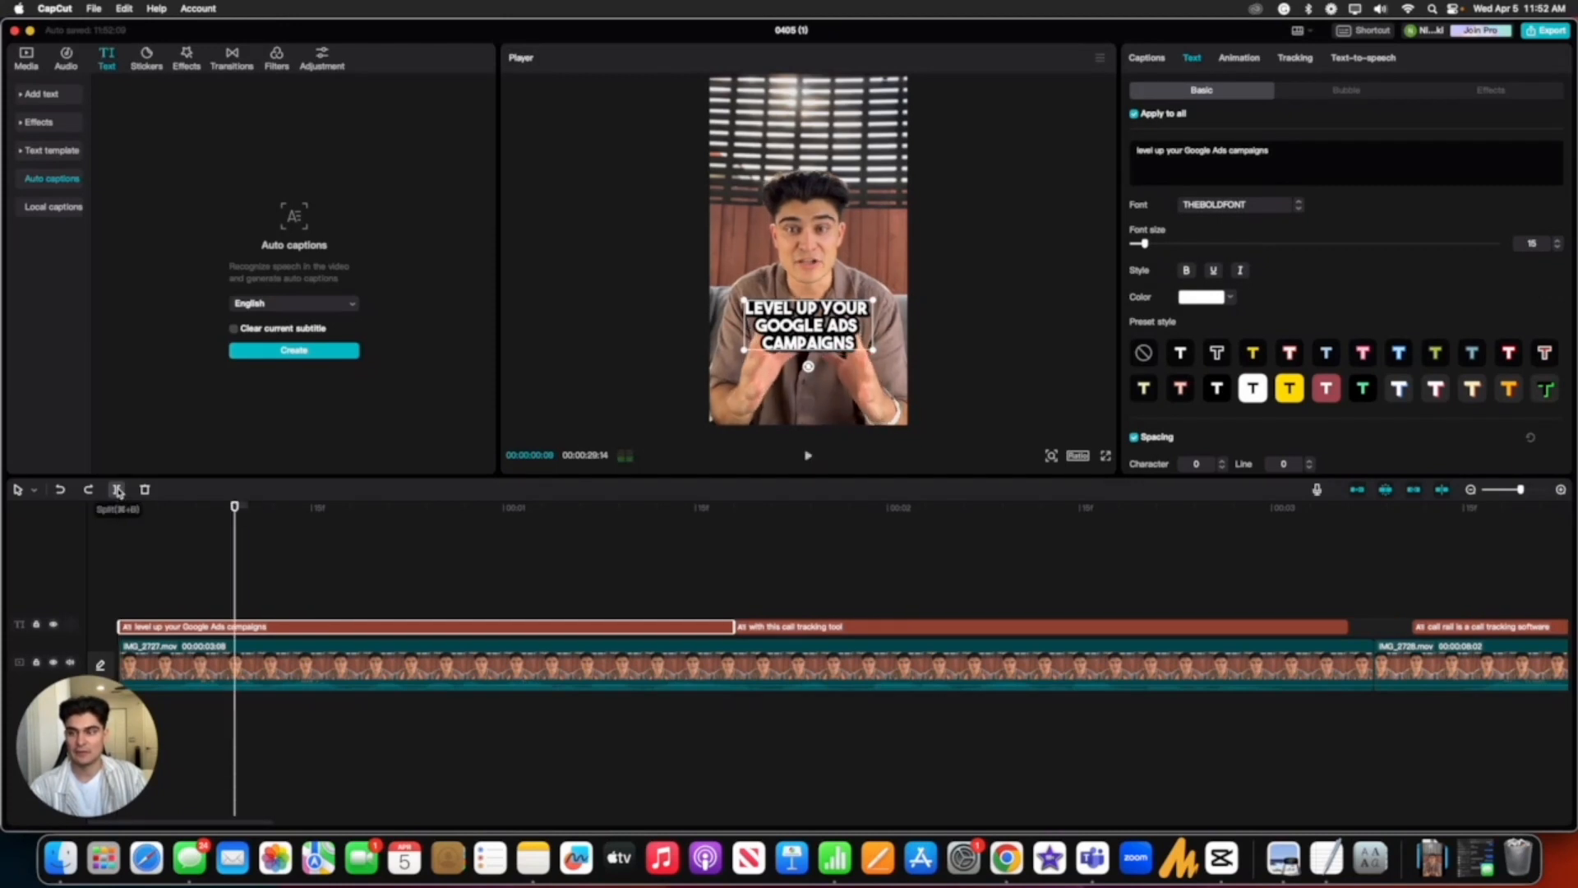
pyautogui.click(119, 492)
# Step: Split the remaining "level up your Google Ads campaigns" caption after the spoken word "up", and after "your" at 00:00:00:23
pyautogui.press('space')
pyautogui.press('space')
pyautogui.click(117, 490)
pyautogui.press('space')
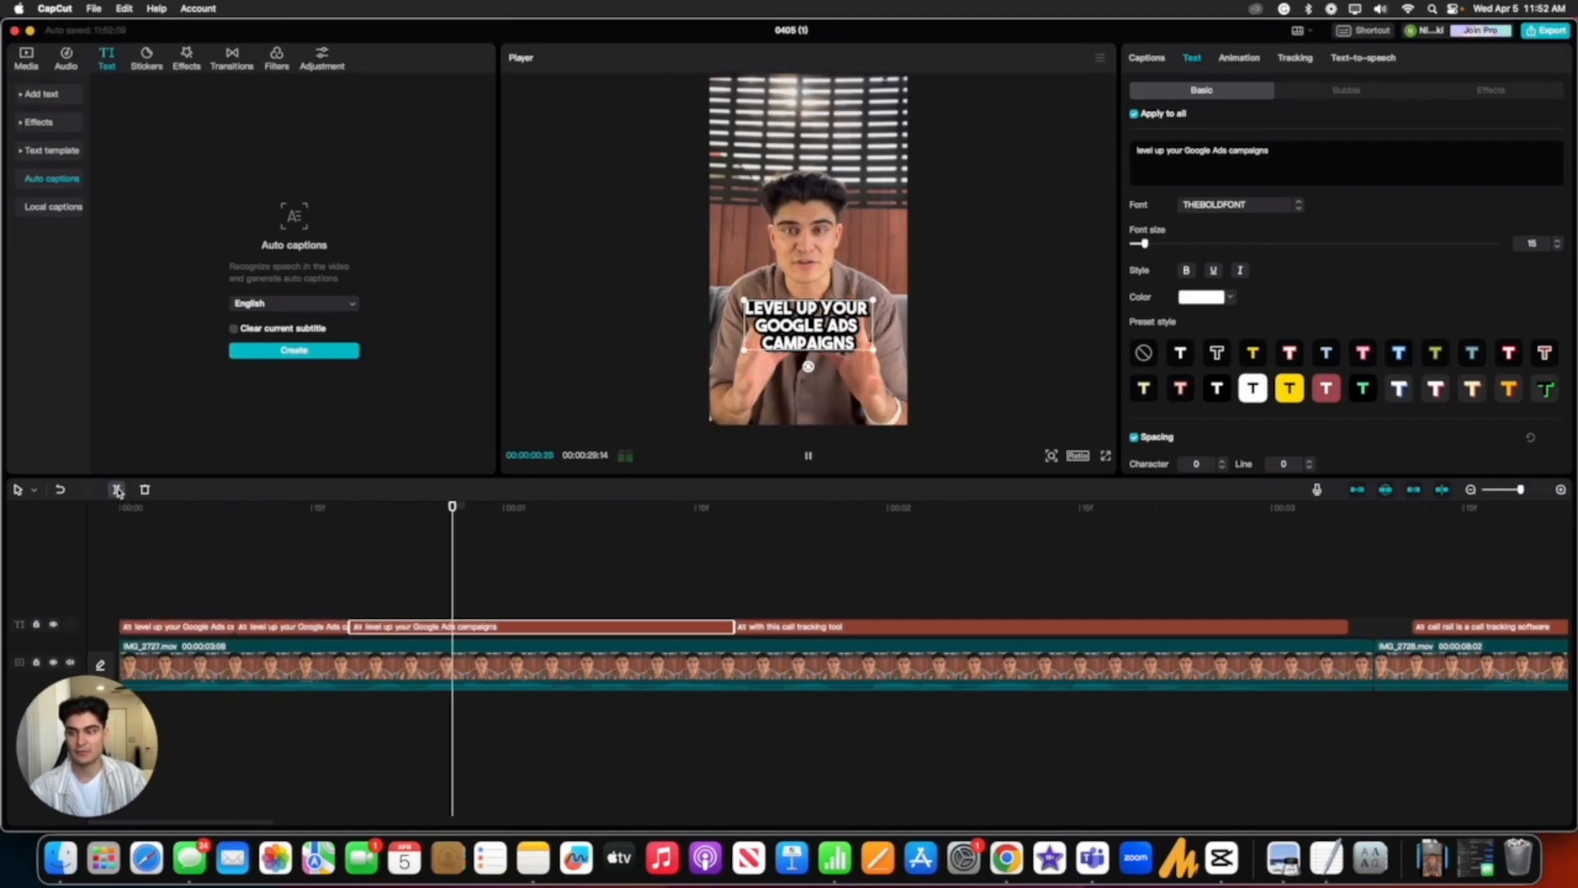
pyautogui.press('space')
pyautogui.click(415, 585)
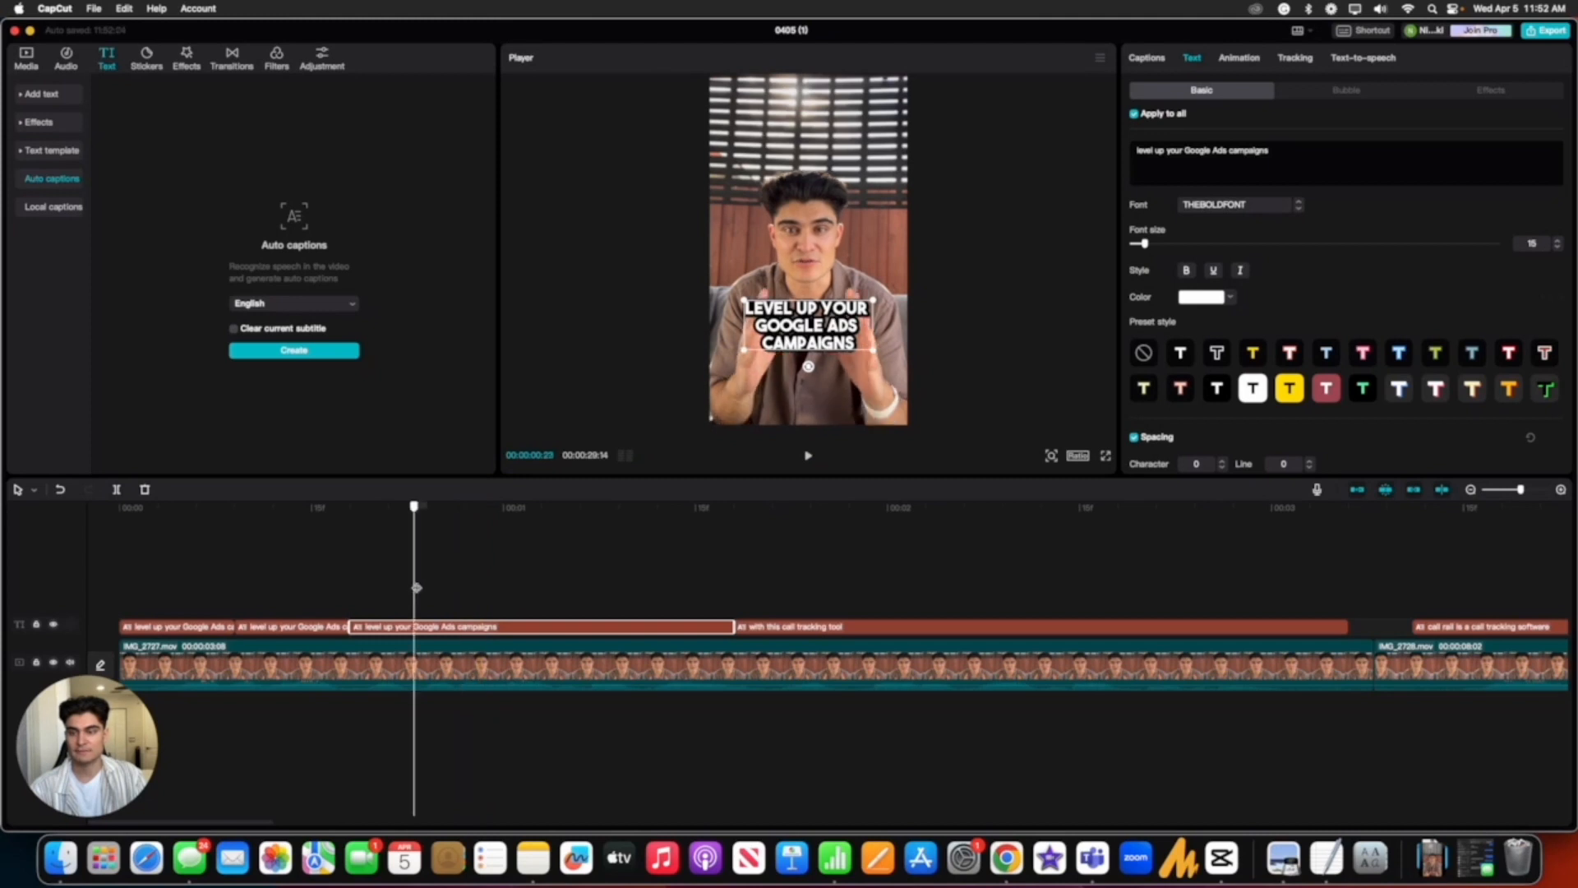
pyautogui.click(116, 490)
# Step: Split the remaining caption after the spoken word "Google" at 00:00:00:29, and again after "Ads"
pyautogui.press('space')
pyautogui.press('space')
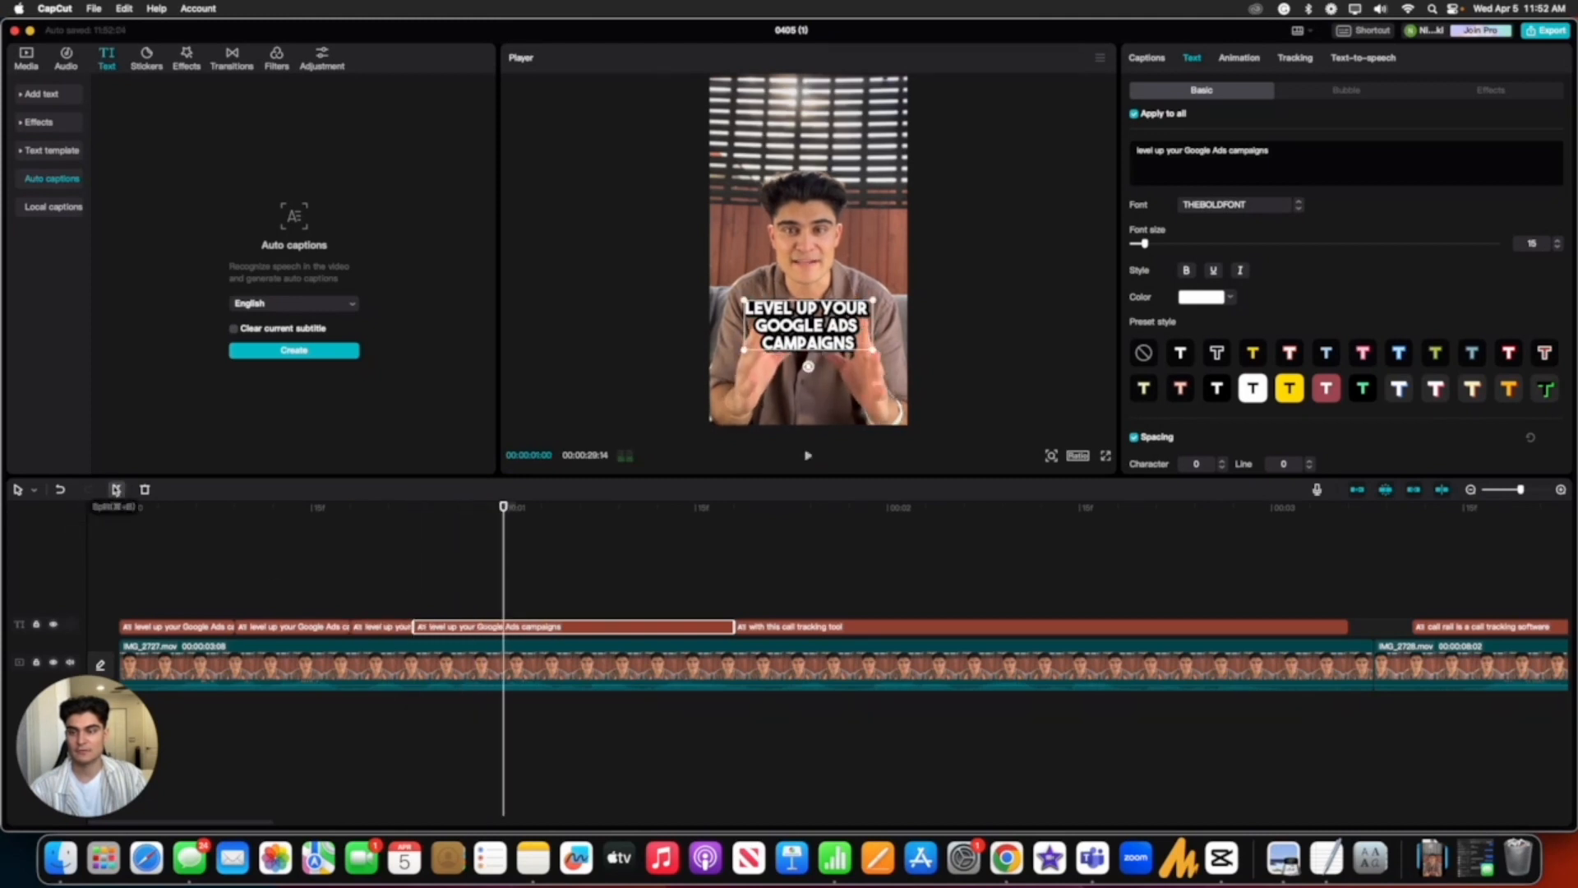
pyautogui.click(491, 566)
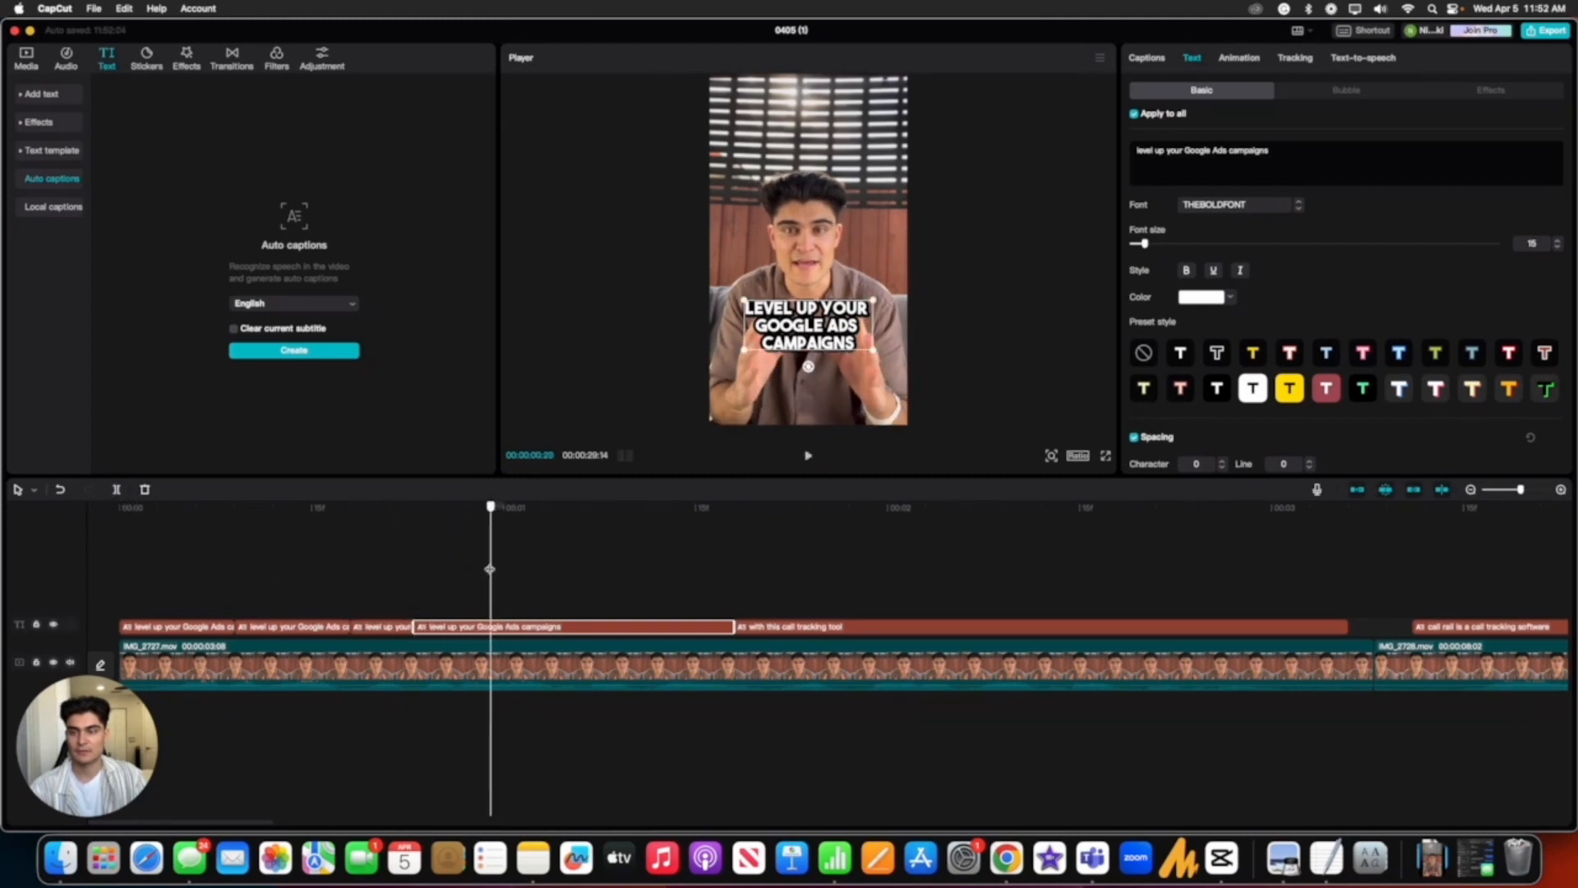
pyautogui.click(118, 491)
pyautogui.press('space')
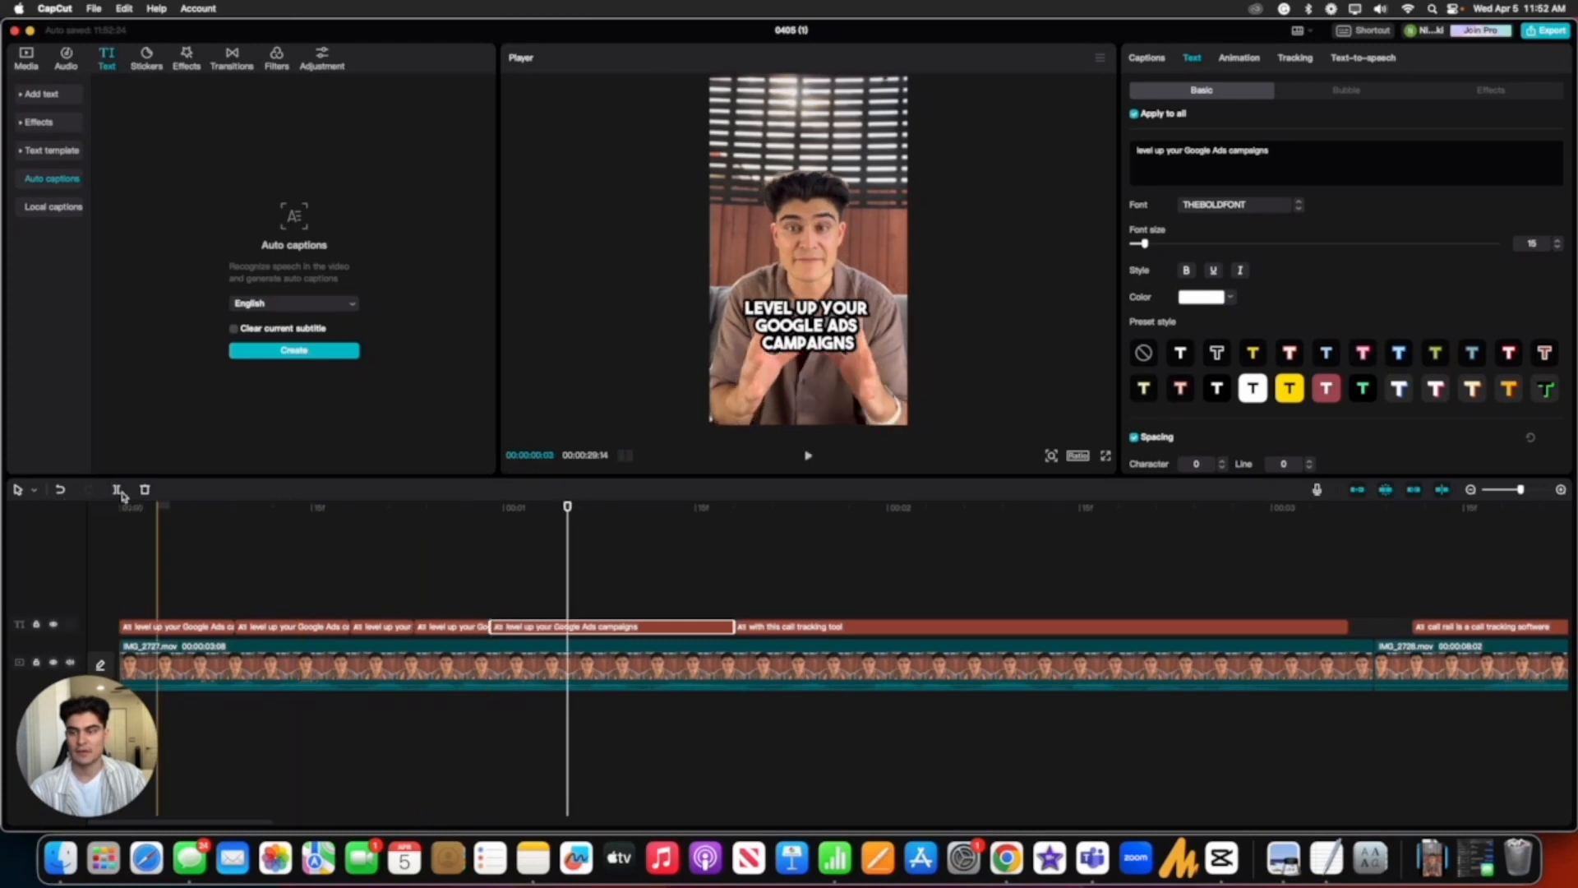
pyautogui.click(118, 490)
pyautogui.press('space')
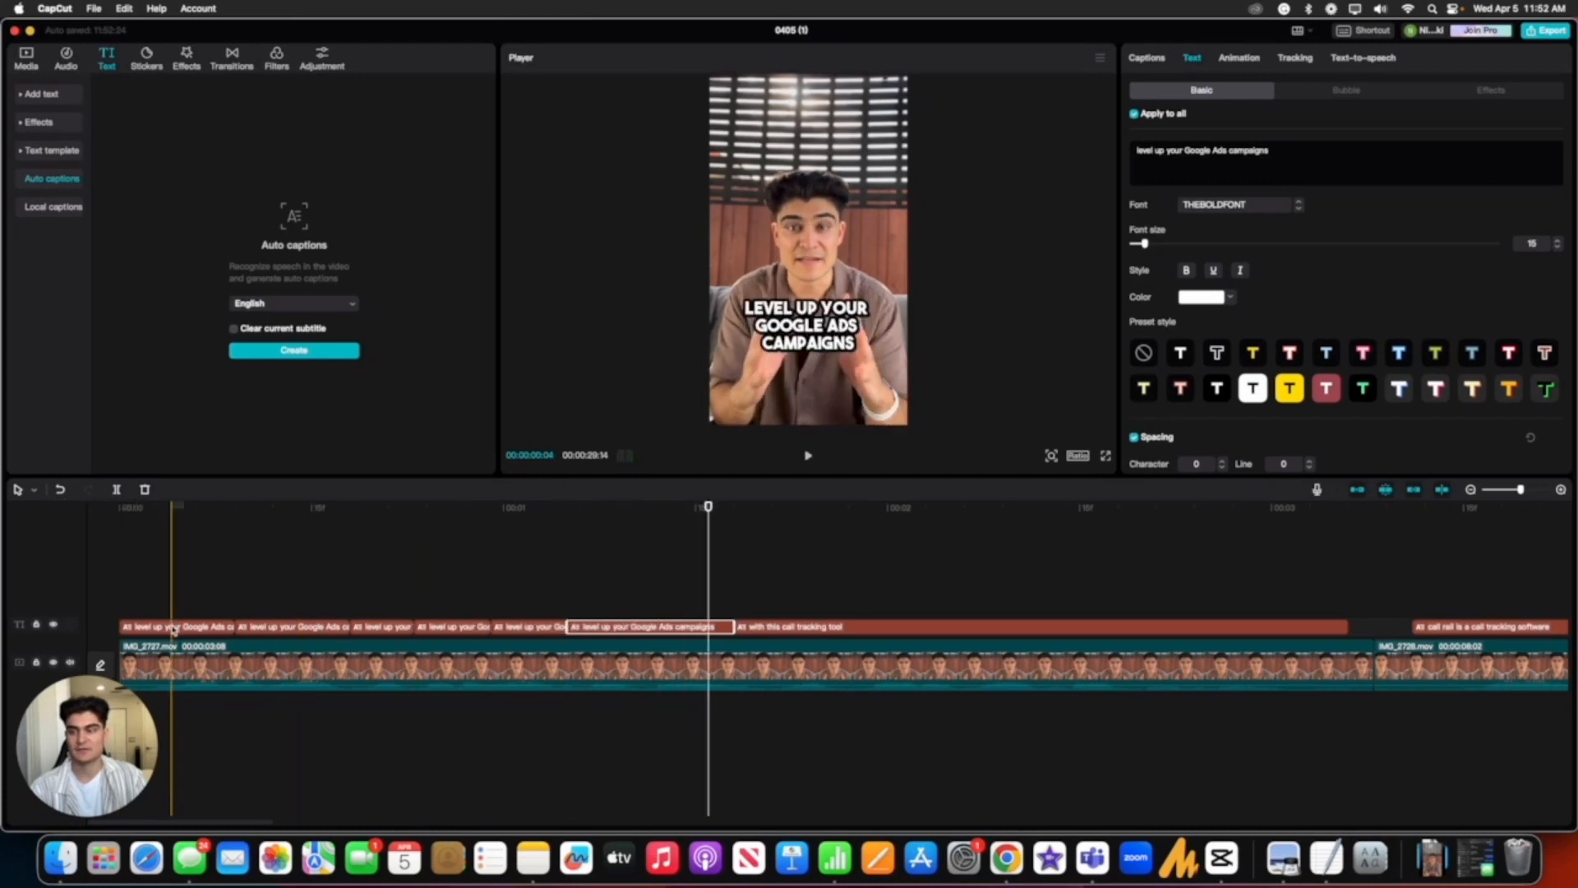
# Step: Colour only the word "level" yellow in the first caption segment
pyautogui.click(174, 626)
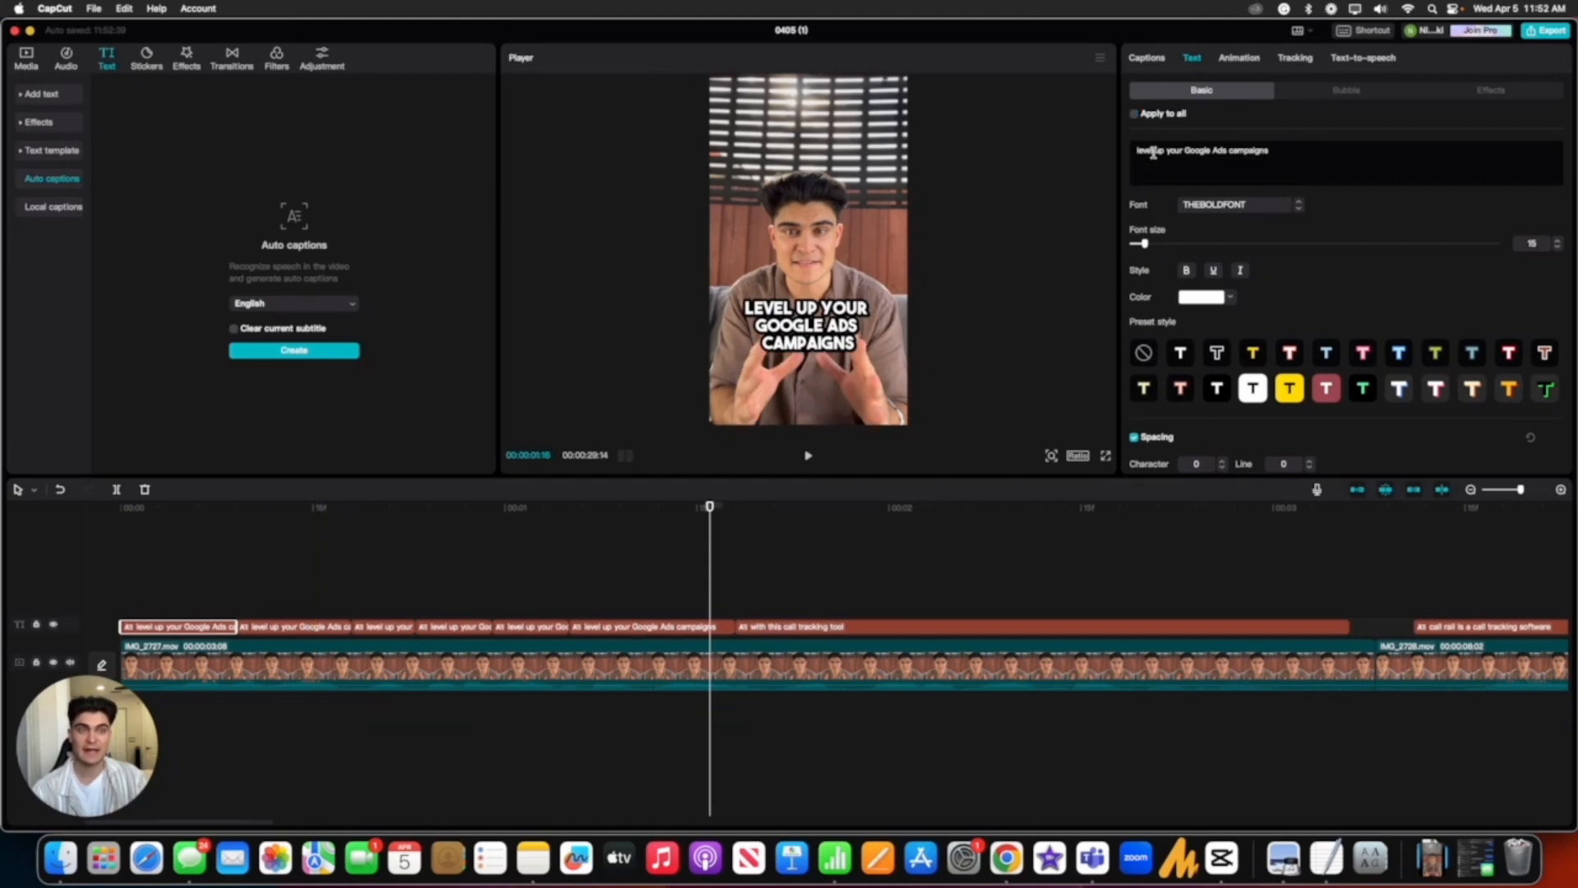
pyautogui.moveTo(1153, 152); pyautogui.dragTo(1135, 154)
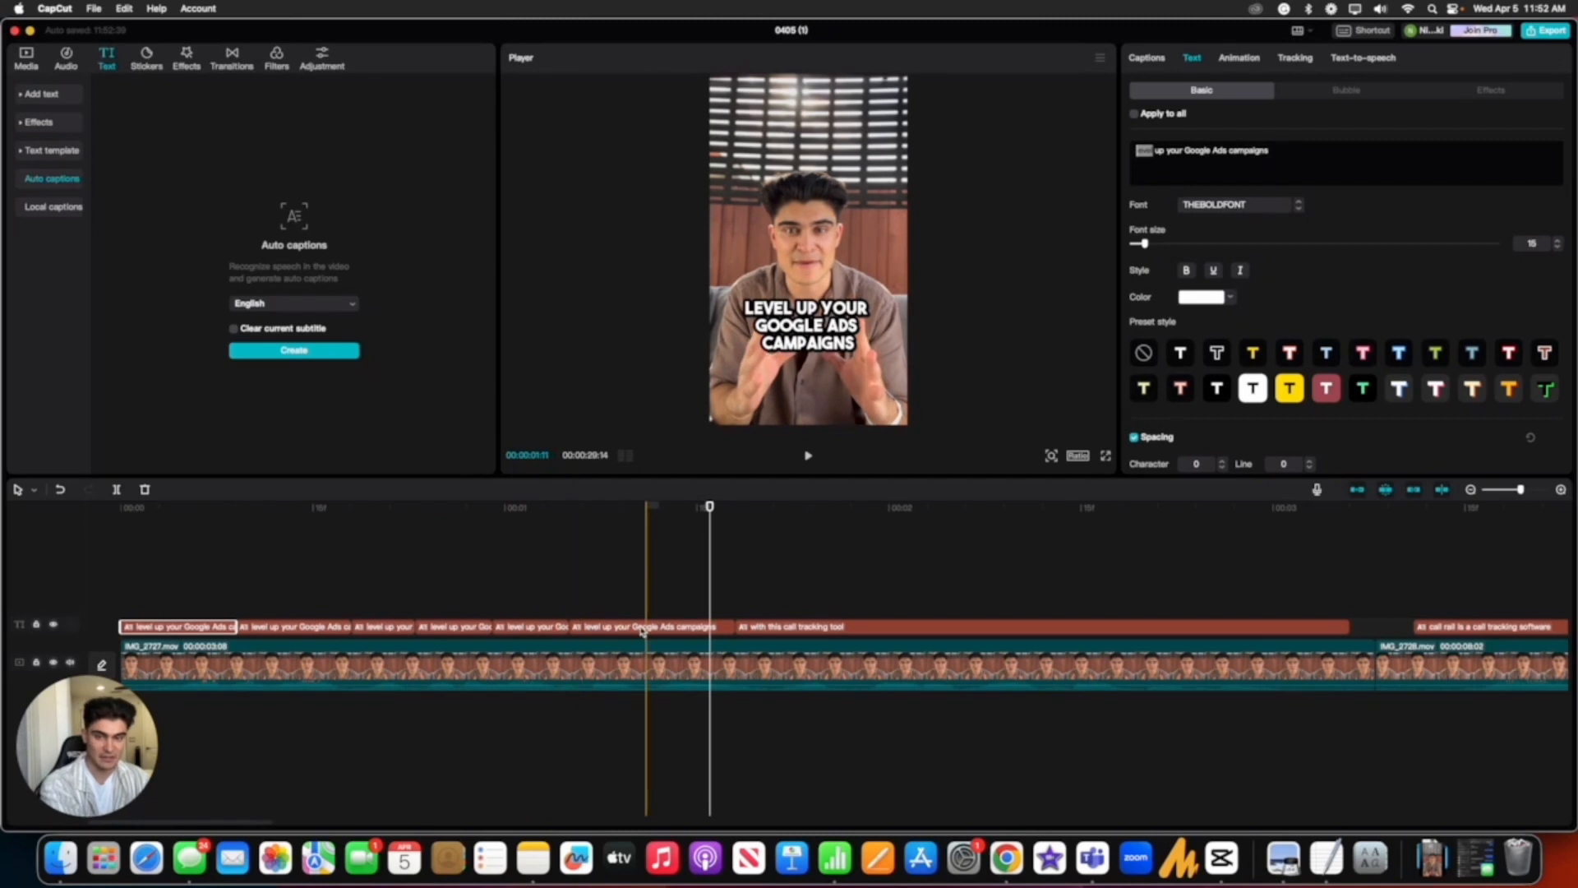
pyautogui.click(1158, 158)
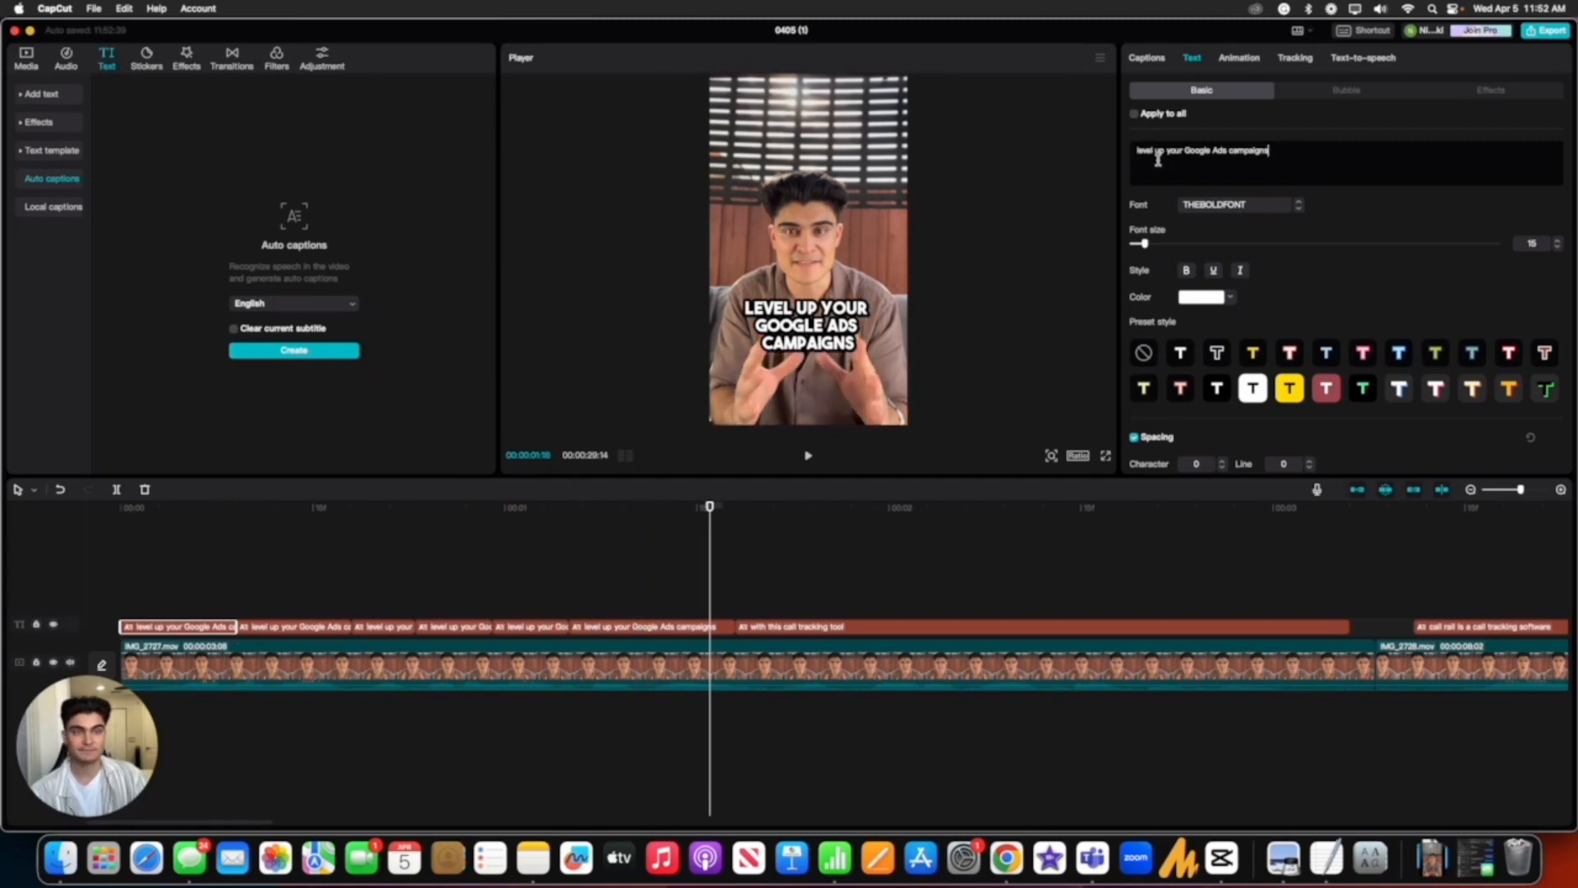
pyautogui.doubleClick(1154, 152)
pyautogui.click(1223, 301)
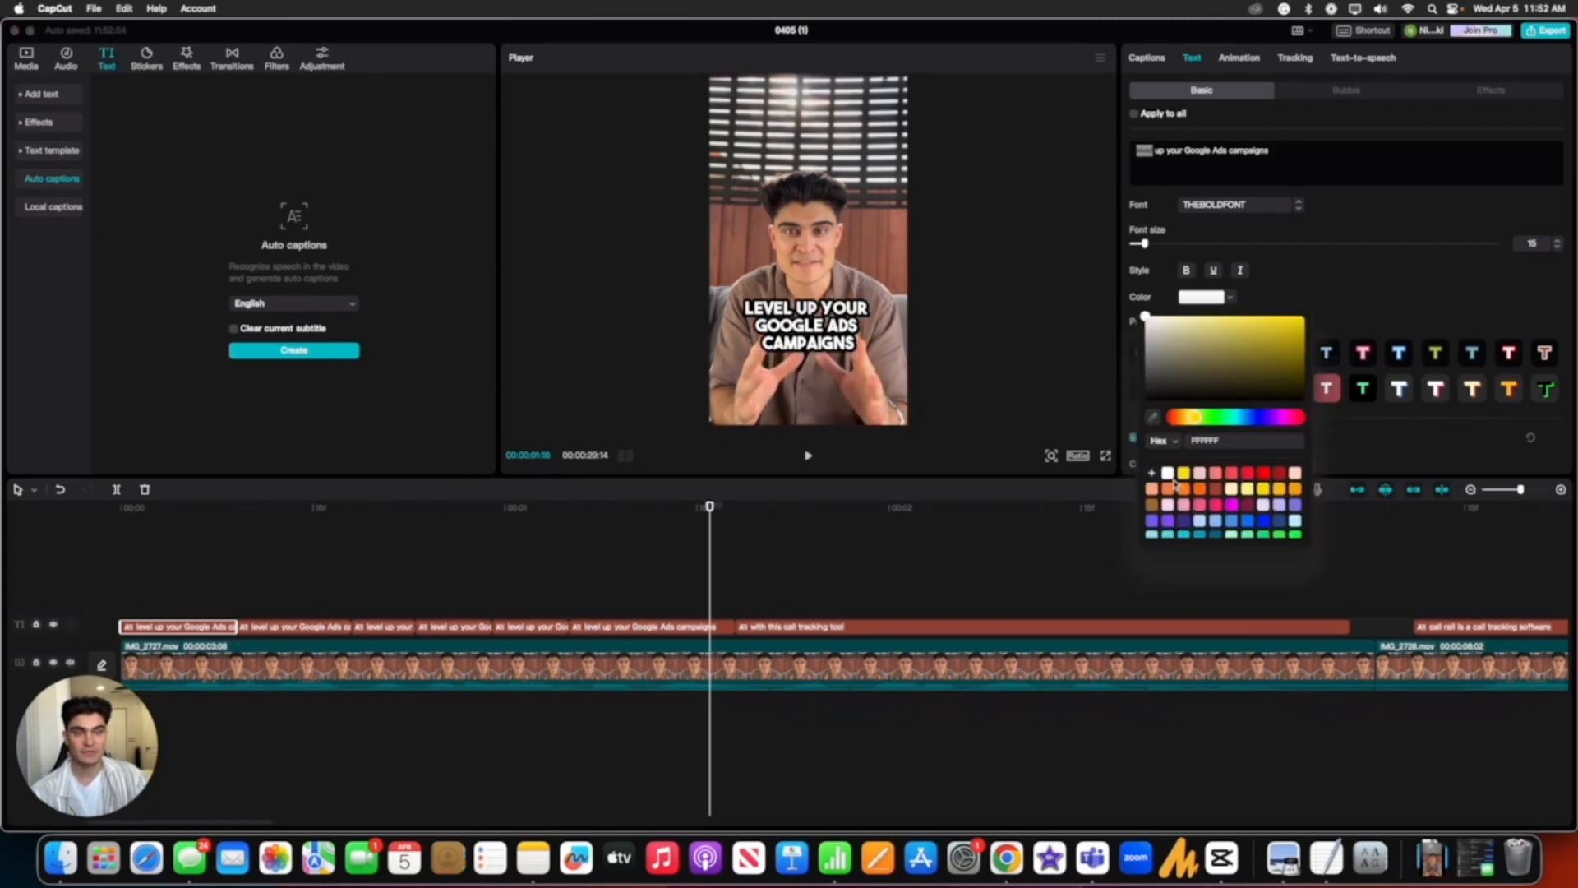
pyautogui.click(1184, 475)
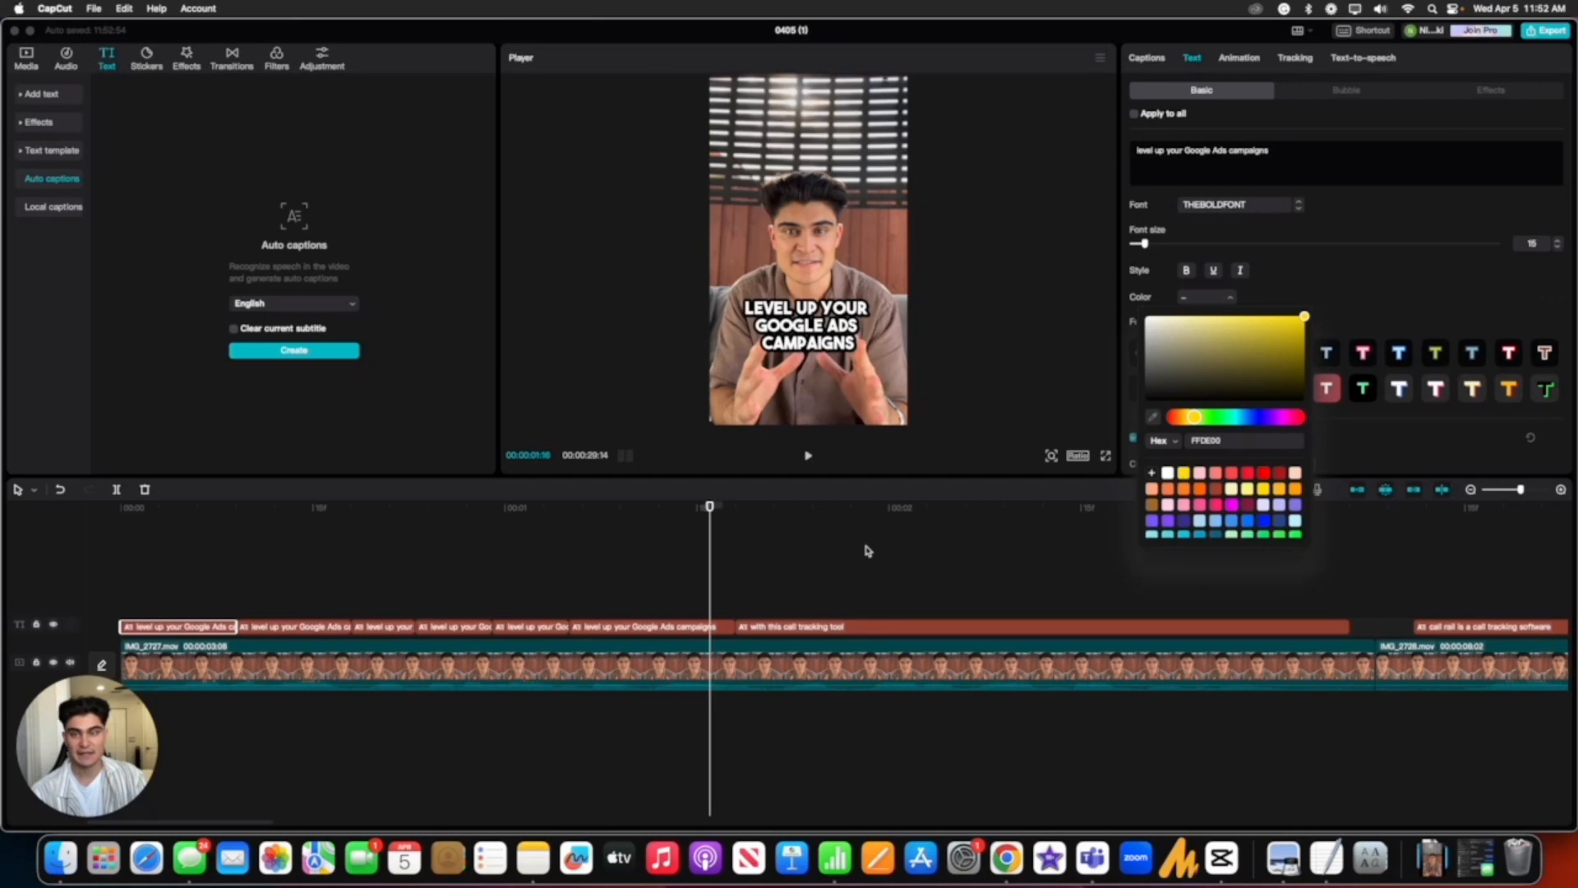
# Step: Colour the word "up" yellow in the second caption segment and the word "your" yellow in the third
pyautogui.click(304, 626)
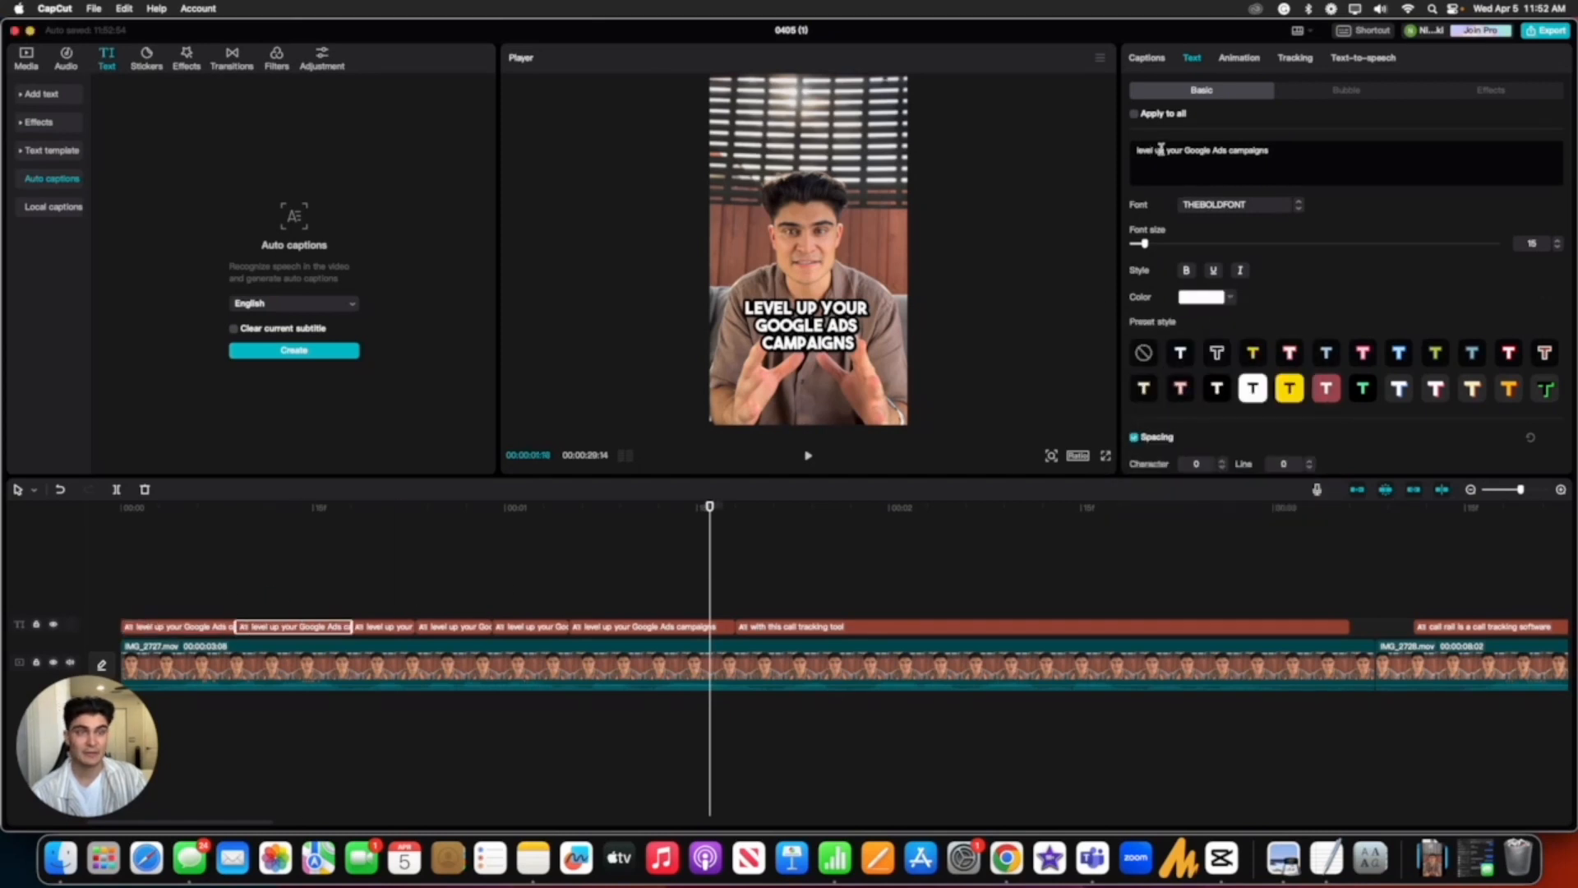
pyautogui.doubleClick(1160, 152)
pyautogui.click(1208, 301)
pyautogui.click(1187, 474)
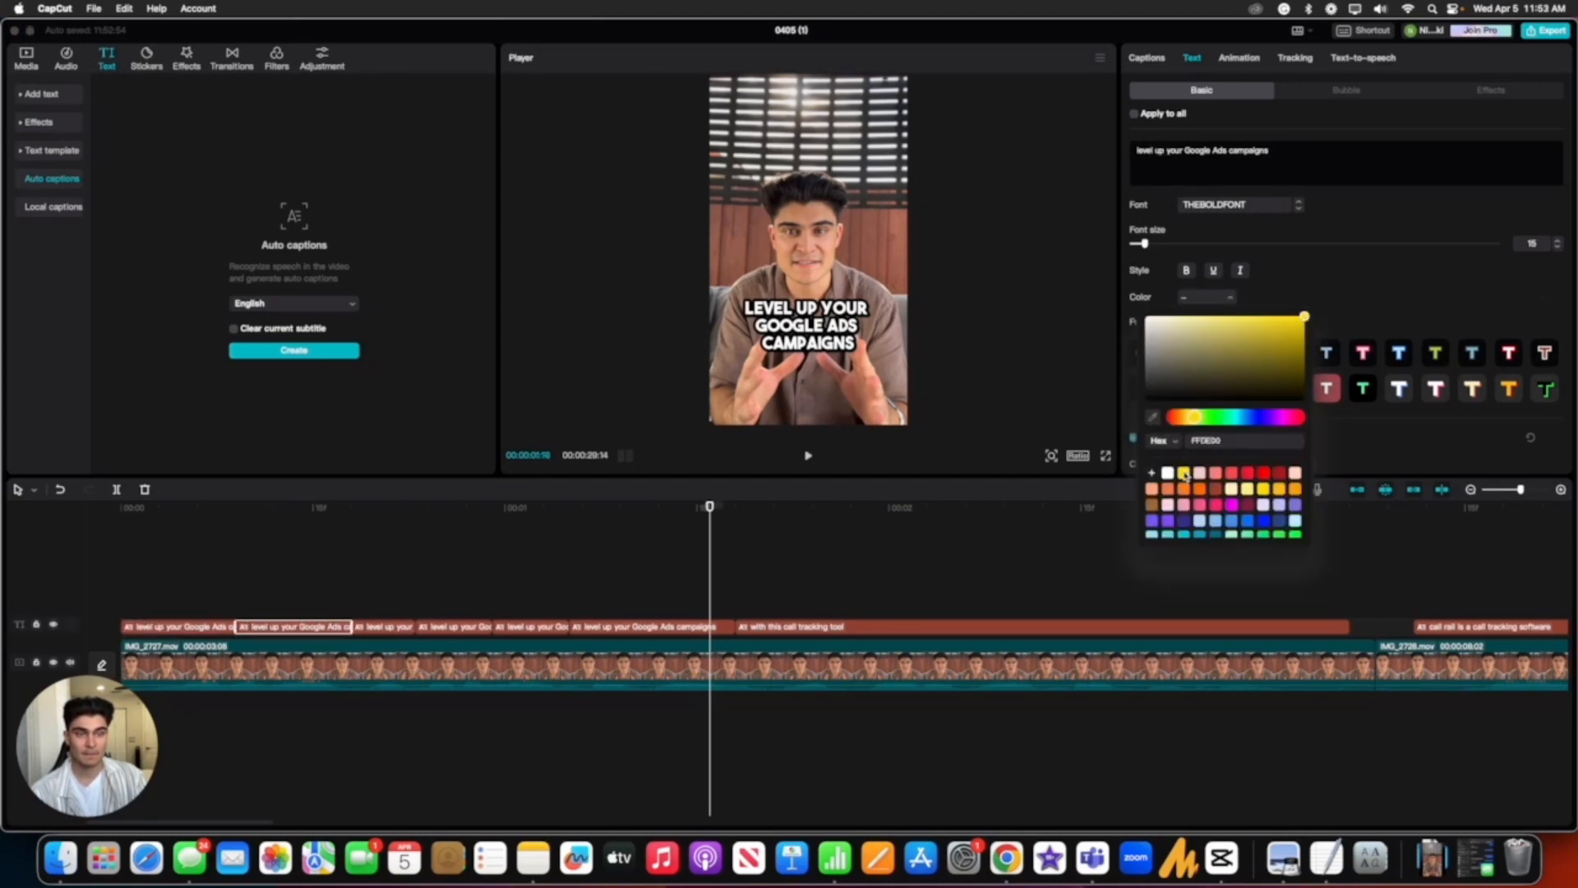
pyautogui.click(398, 629)
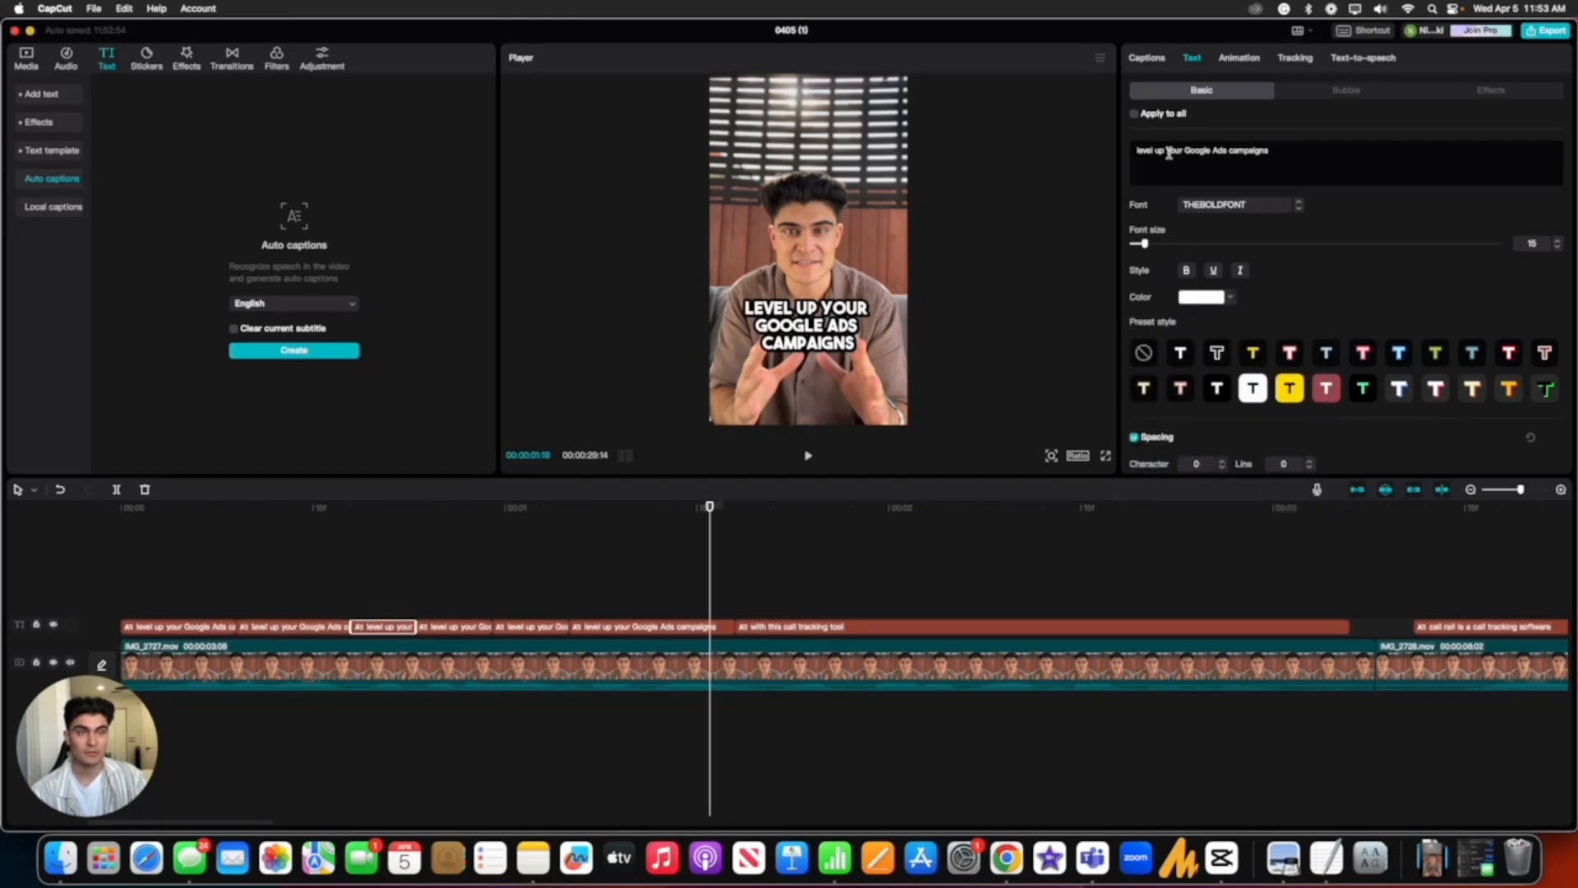
pyautogui.click(1207, 300)
pyautogui.click(1188, 484)
pyautogui.click(317, 592)
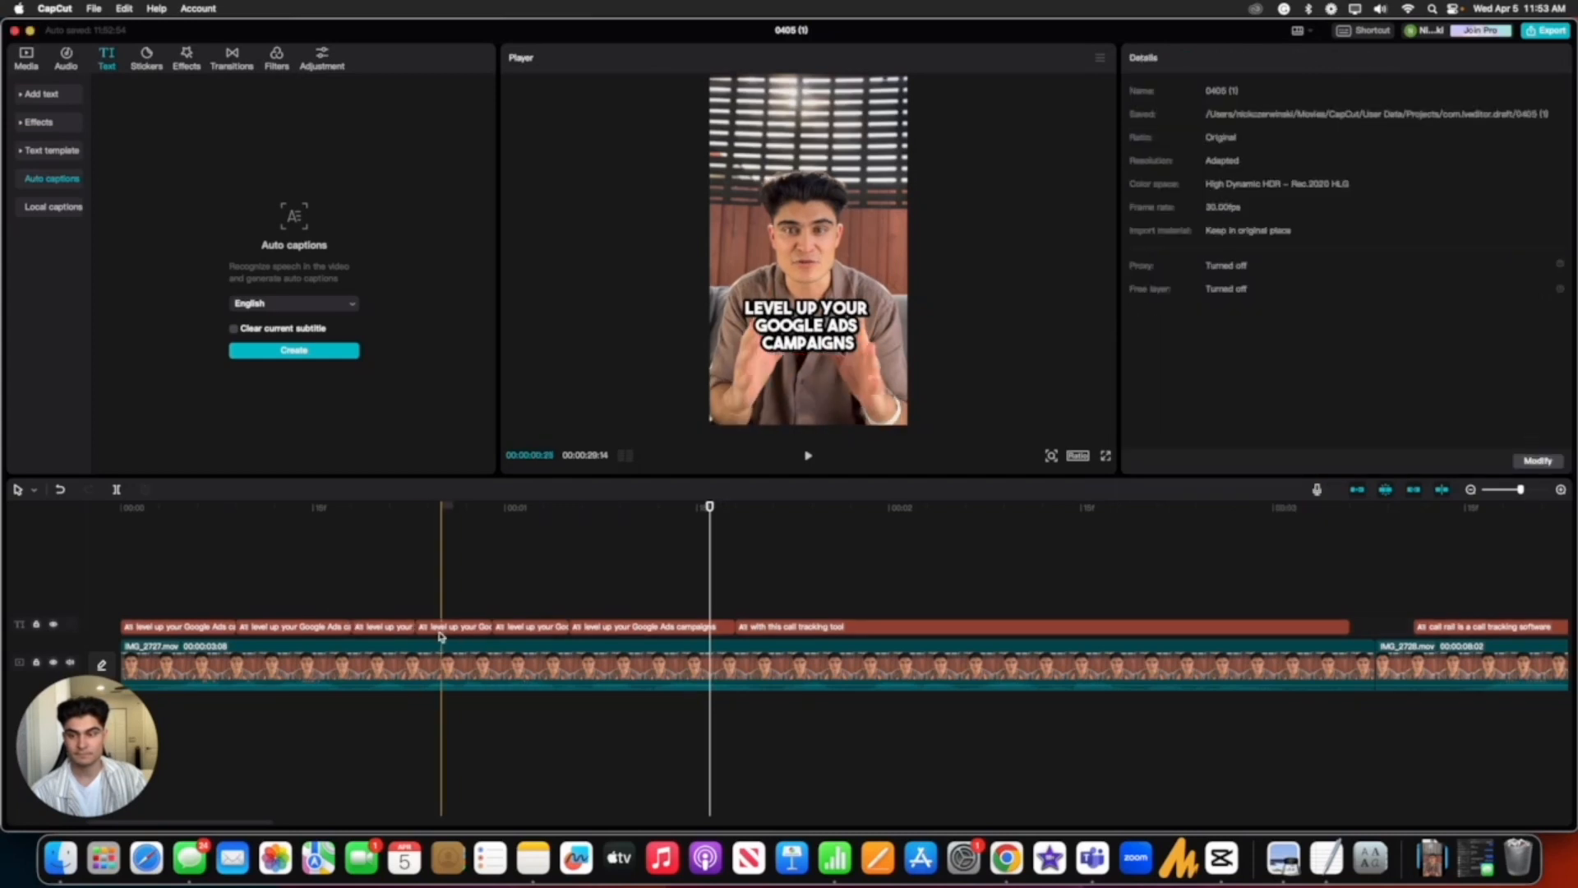
# Step: Colour the word "Google" yellow in the fourth caption segment and the word "Ads" yellow in the fifth
pyautogui.click(440, 633)
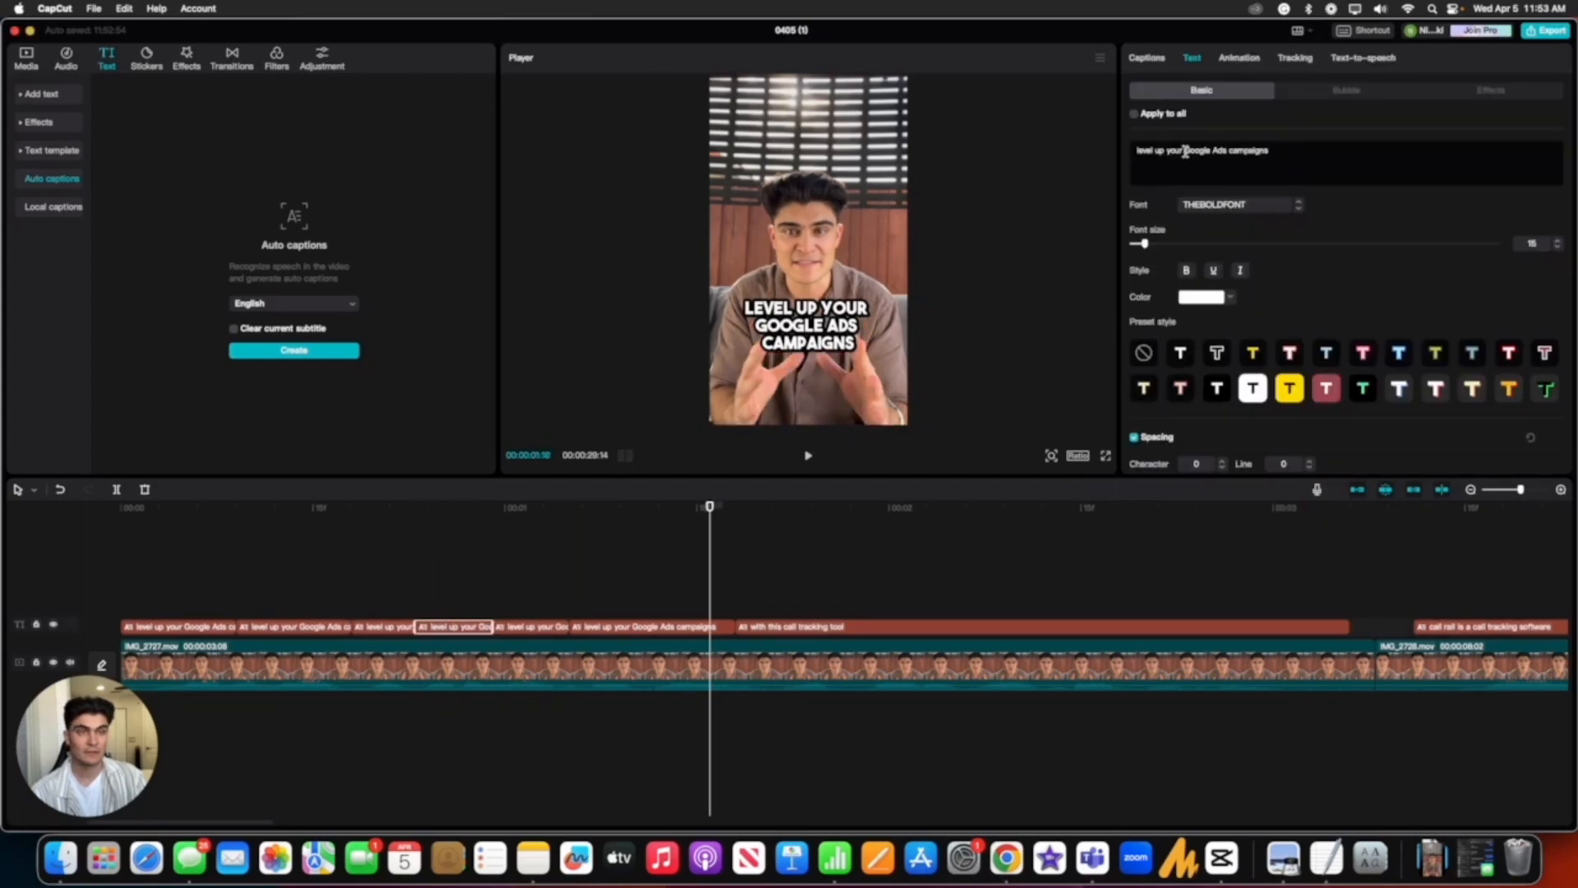
pyautogui.moveTo(1185, 152); pyautogui.dragTo(1209, 149)
pyautogui.click(1193, 299)
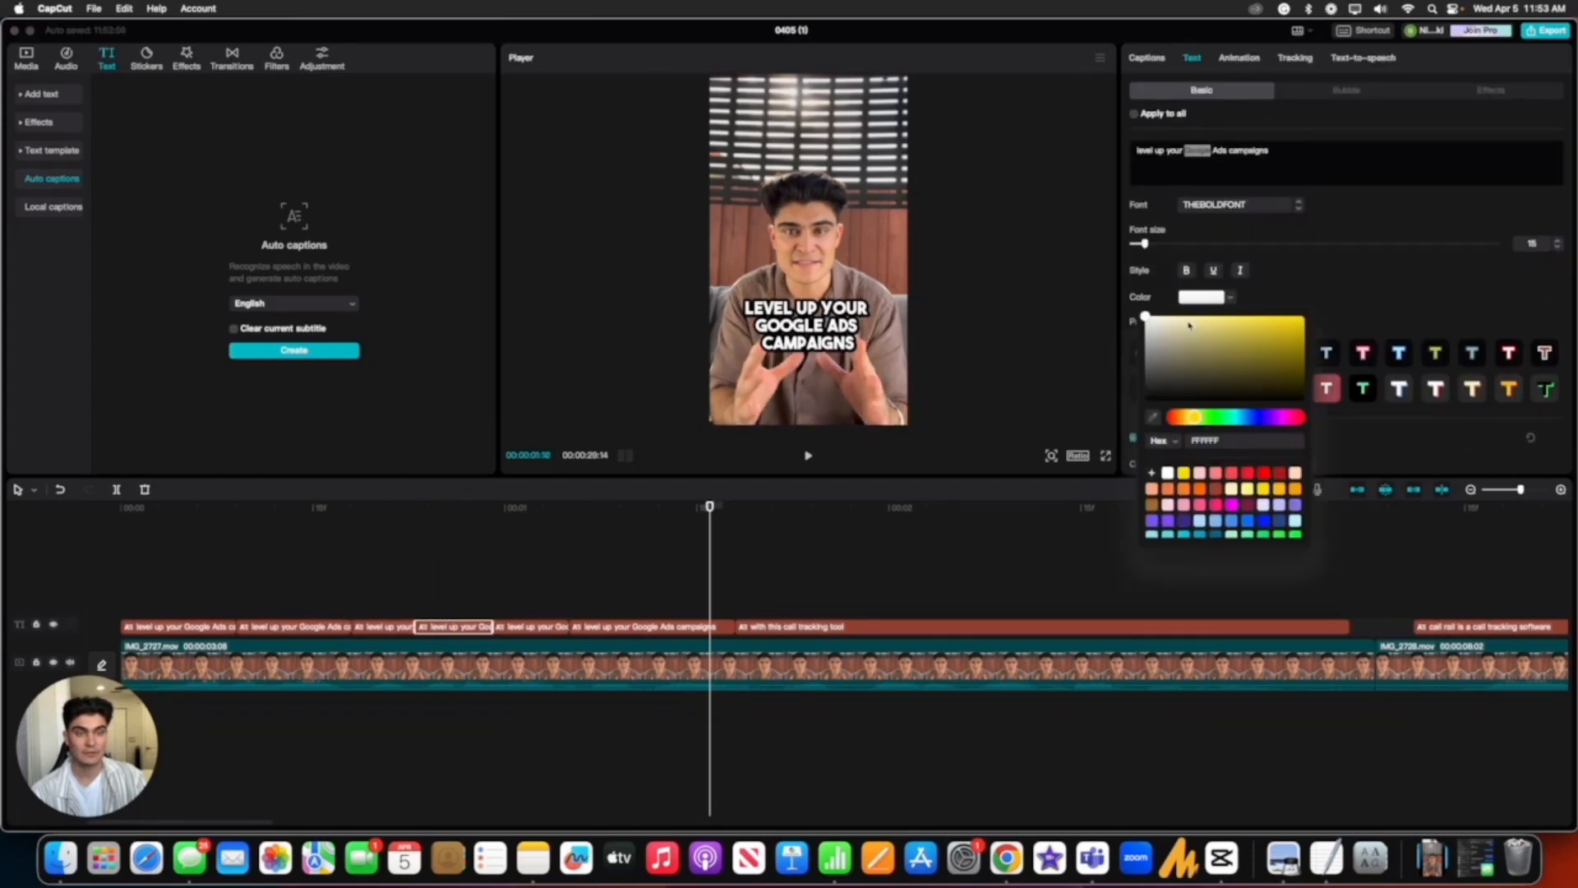
pyautogui.click(1184, 475)
pyautogui.click(527, 628)
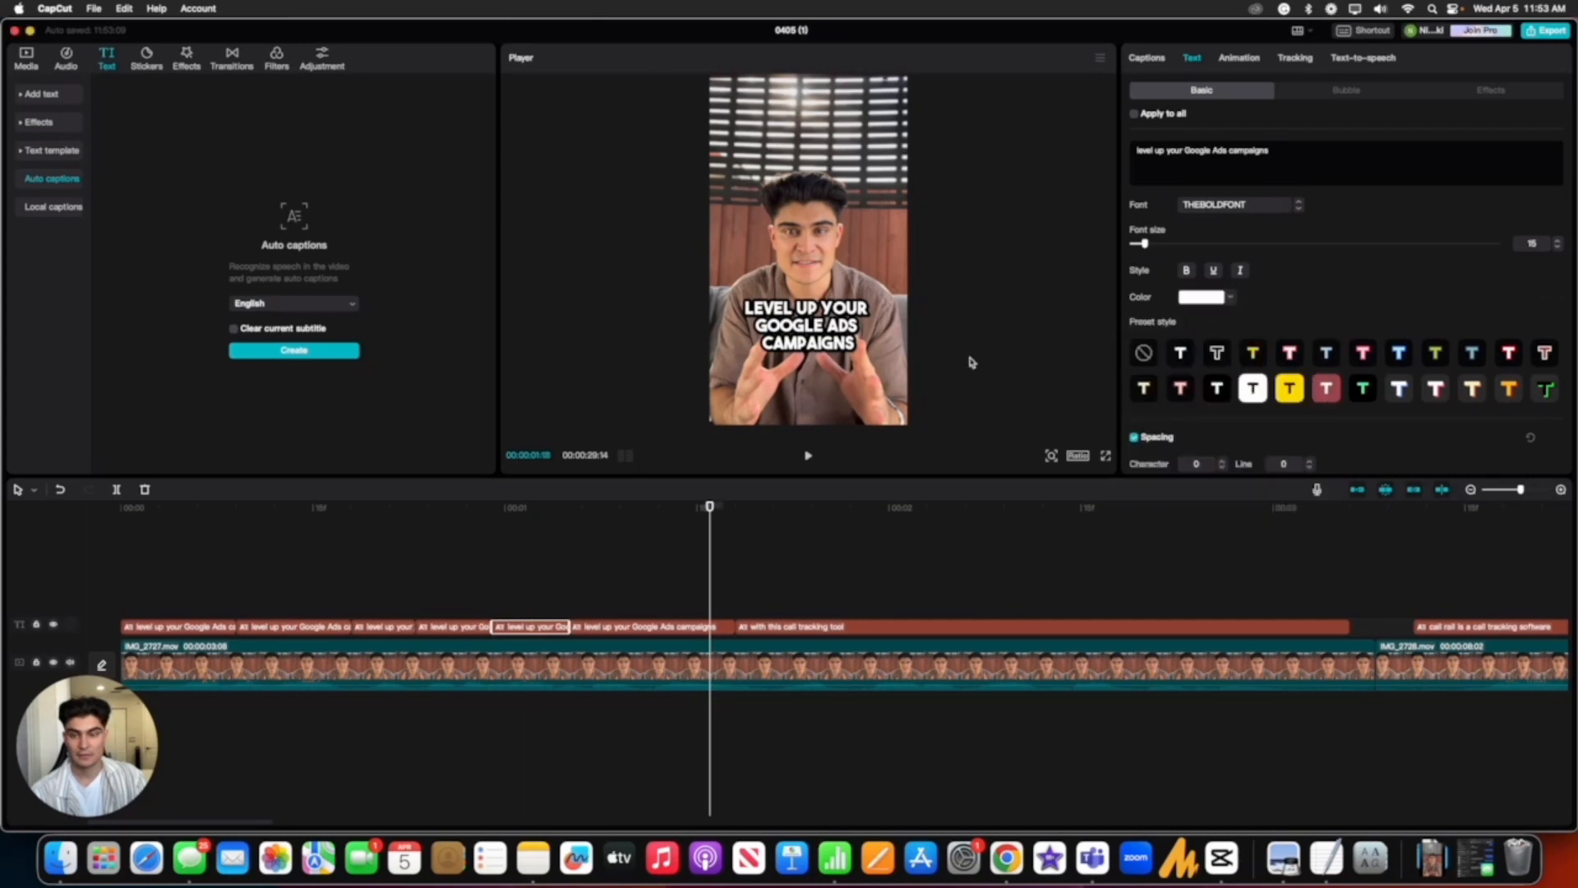
pyautogui.doubleClick(1218, 150)
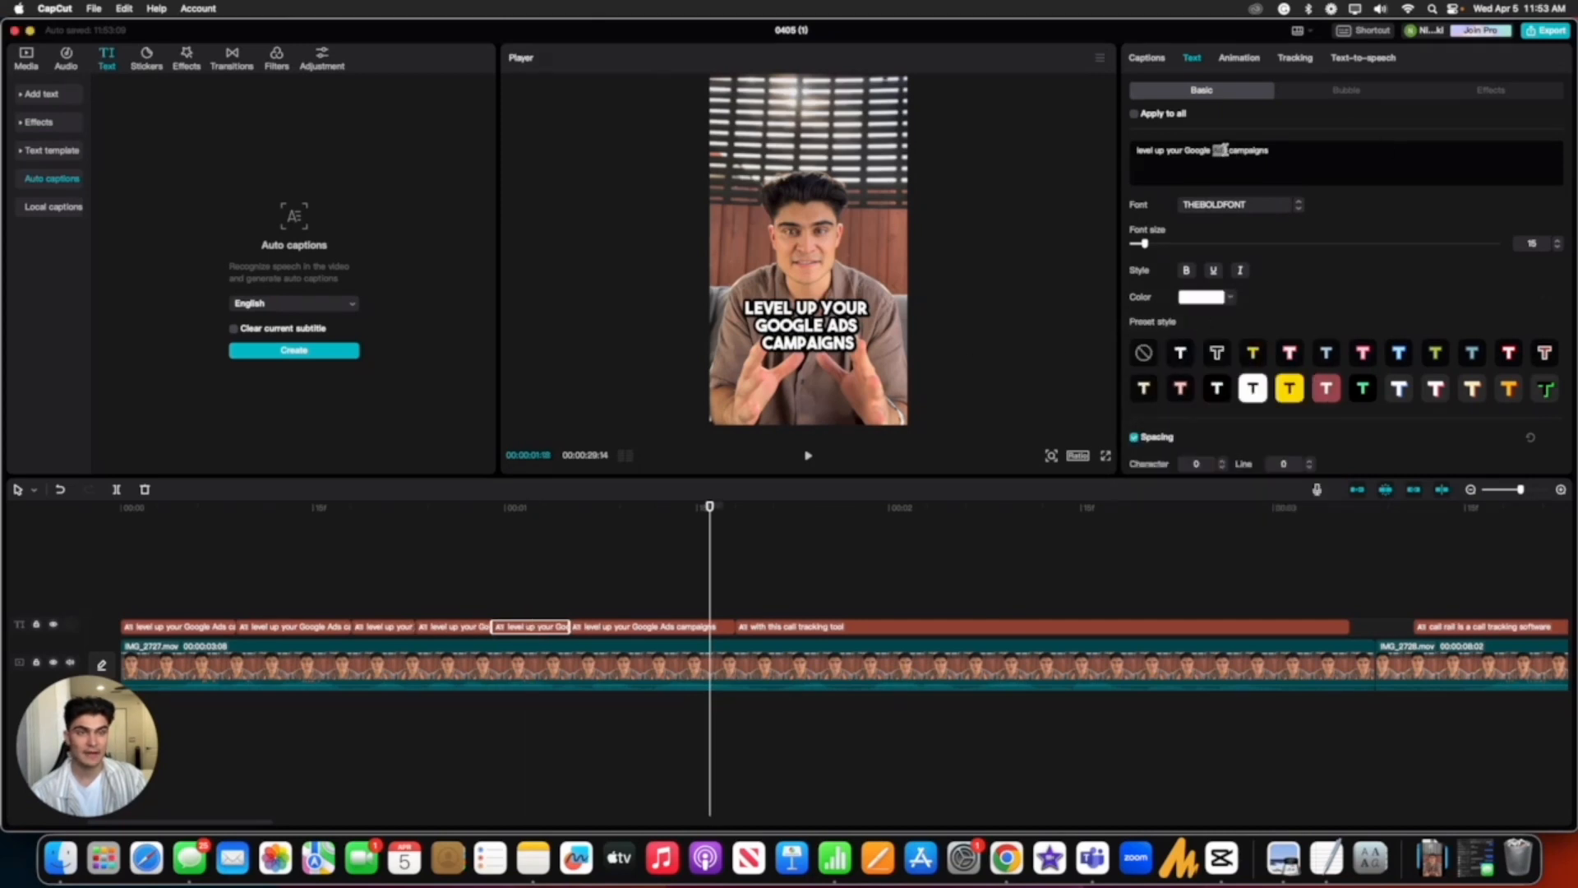
pyautogui.click(1202, 297)
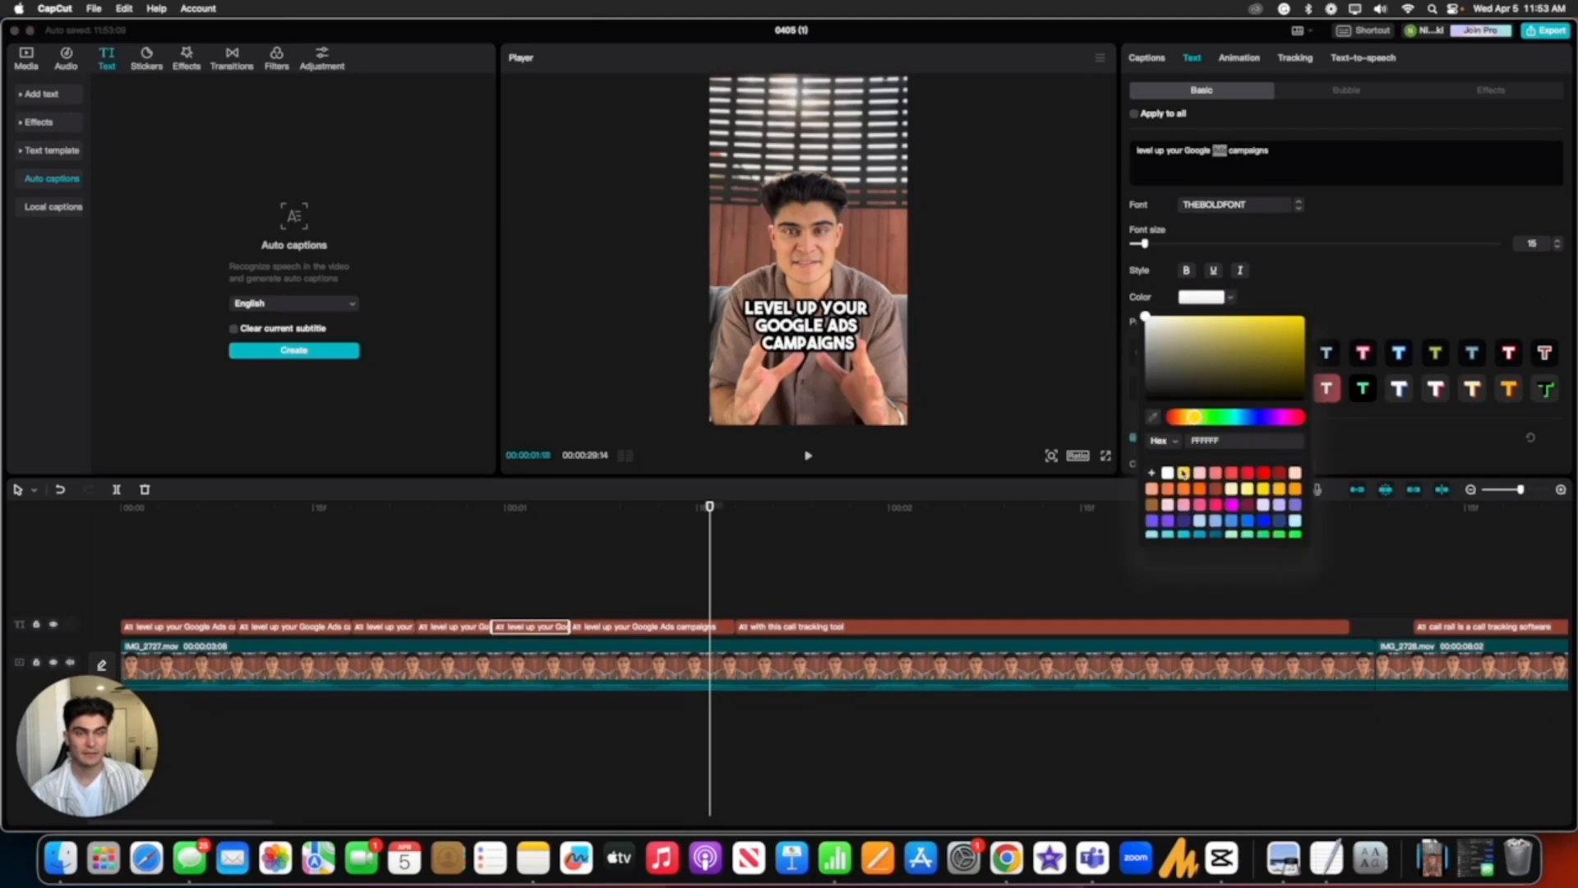
pyautogui.click(1184, 472)
# Step: Colour the word "campaigns" yellow in the sixth caption segment
pyautogui.click(689, 641)
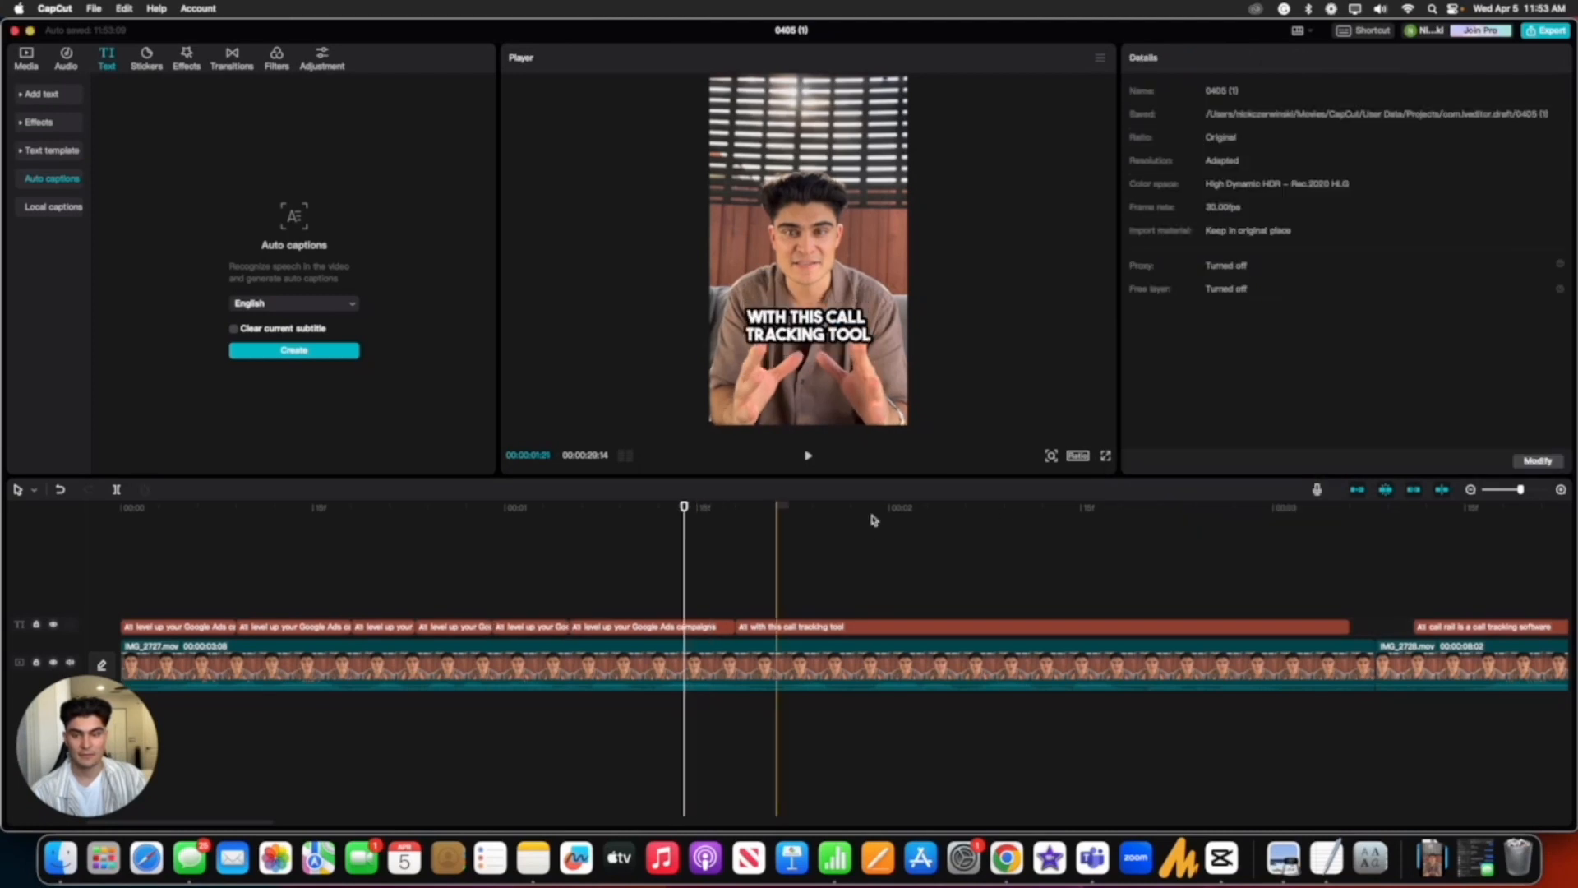
pyautogui.click(709, 627)
pyautogui.moveTo(1228, 151); pyautogui.dragTo(1268, 151)
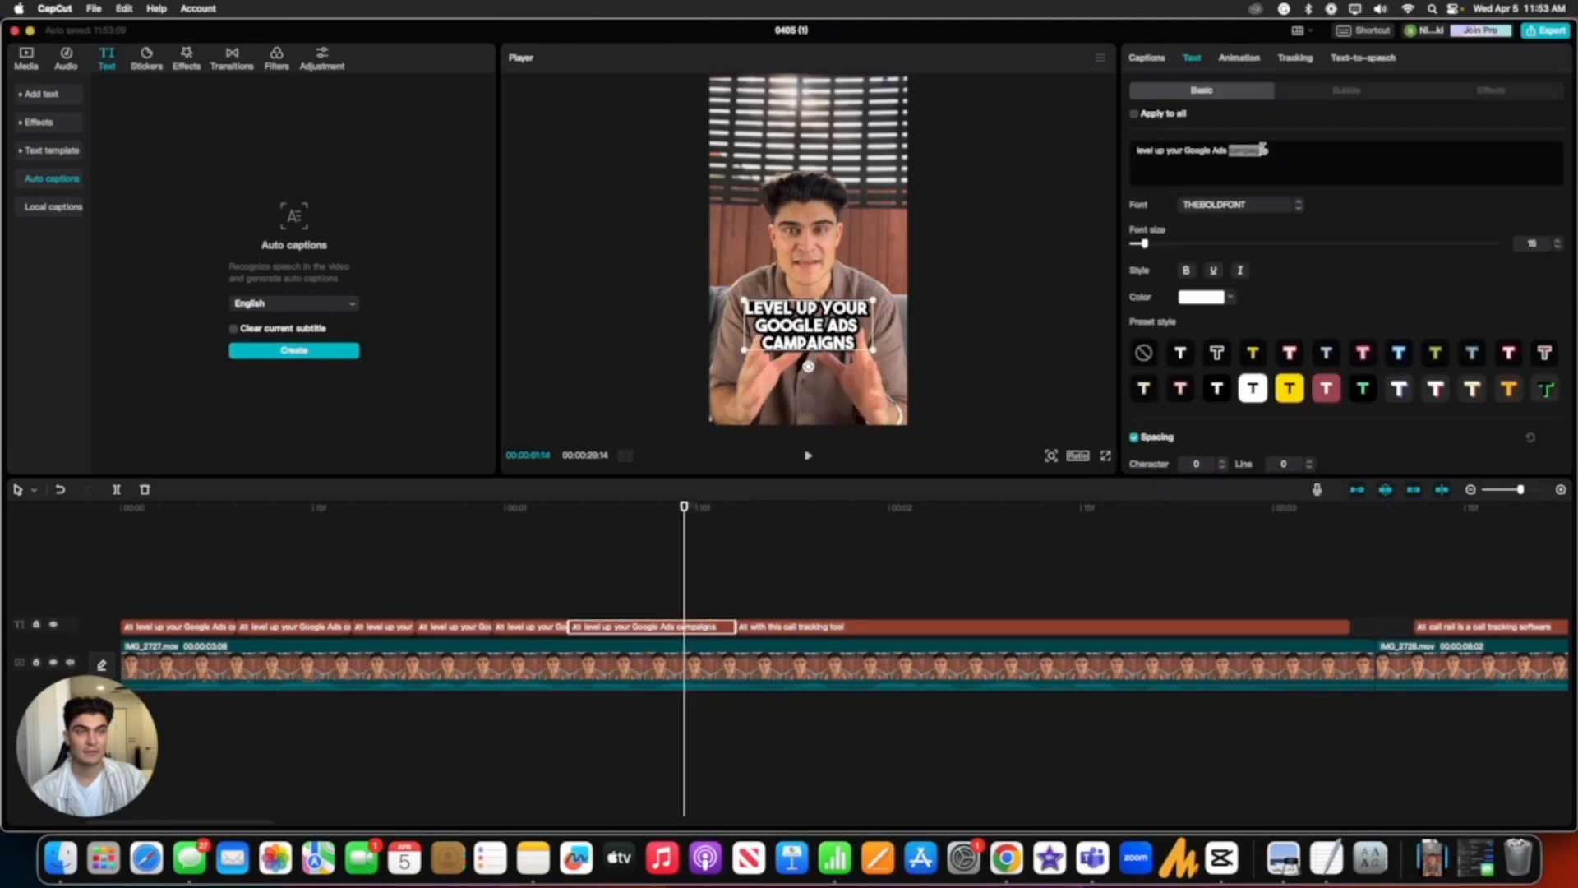
pyautogui.click(1225, 299)
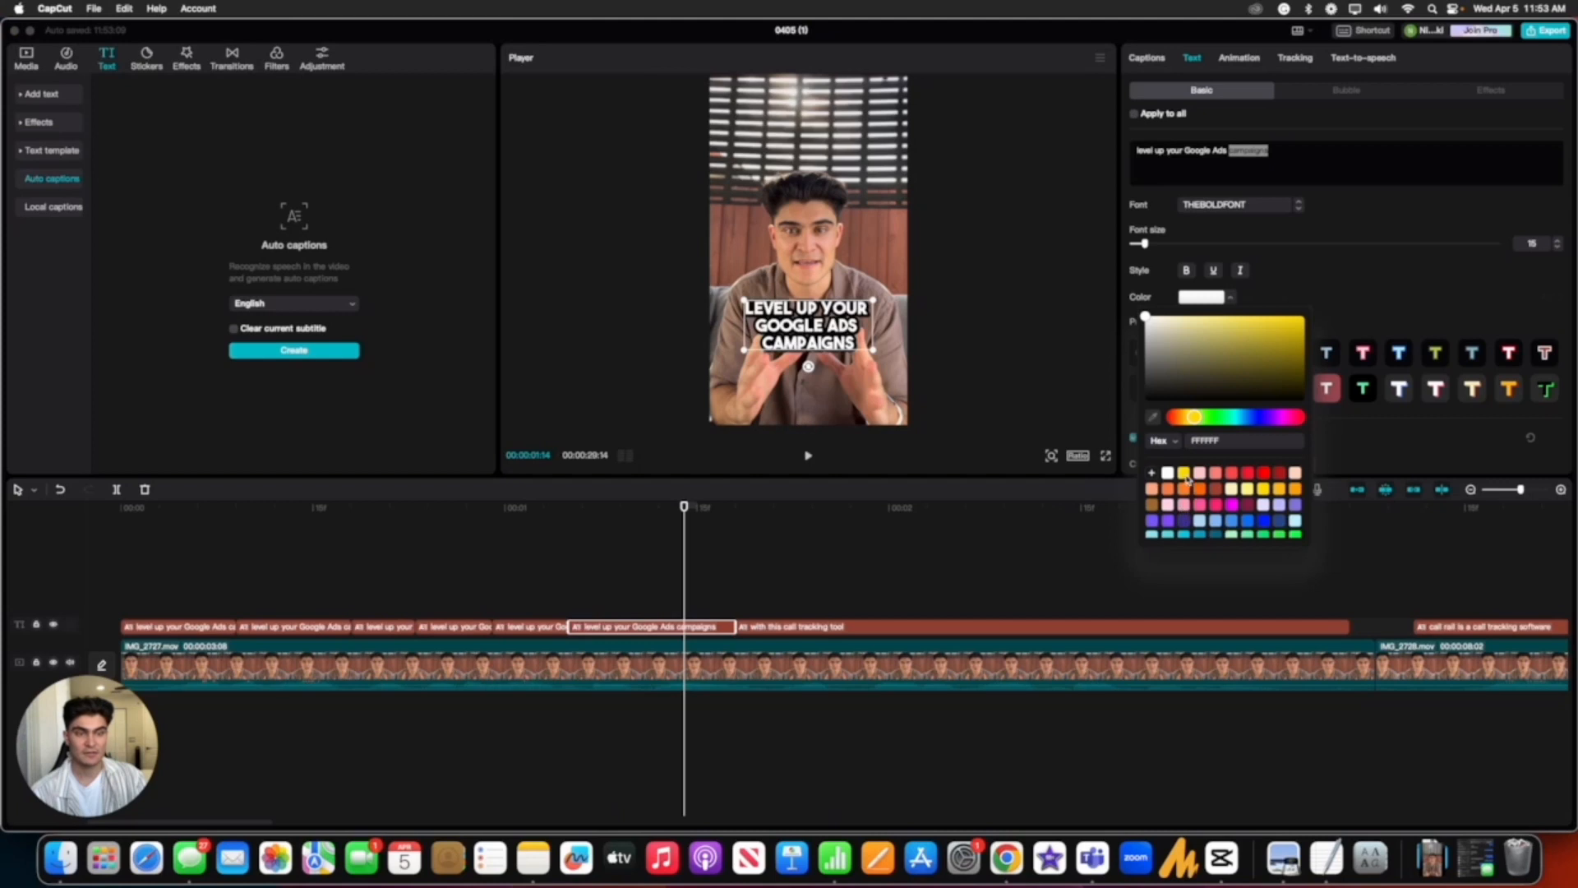
pyautogui.click(1183, 474)
pyautogui.click(1006, 555)
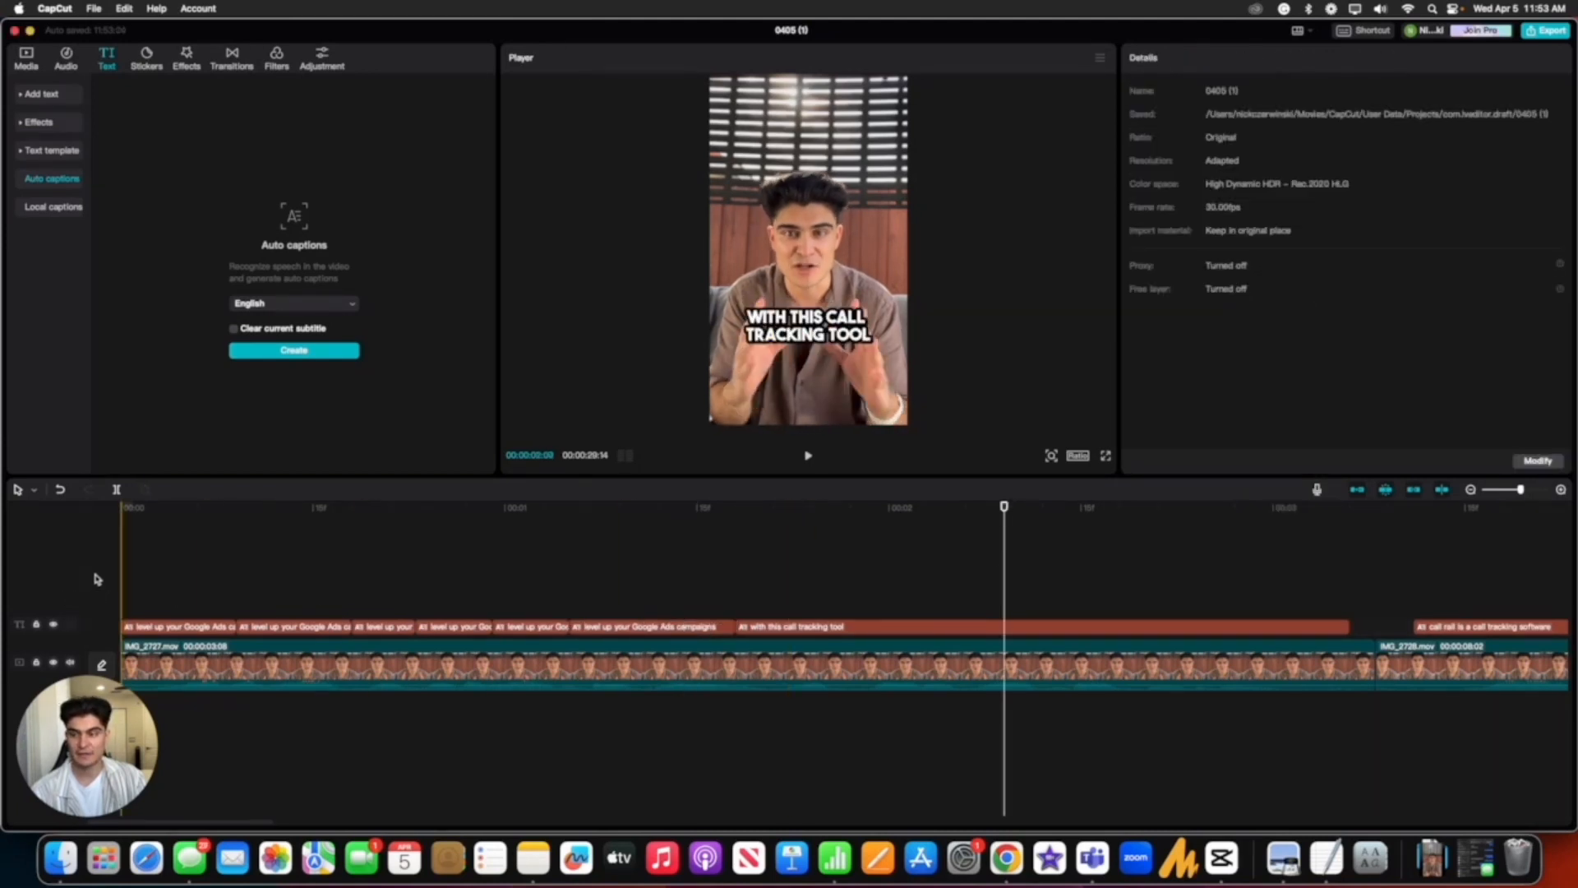
# Step: Play the video from its start to check the word-by-word highlights, and place the playhead at 00:00:01:15
pyautogui.press('Home')
pyautogui.press('space')
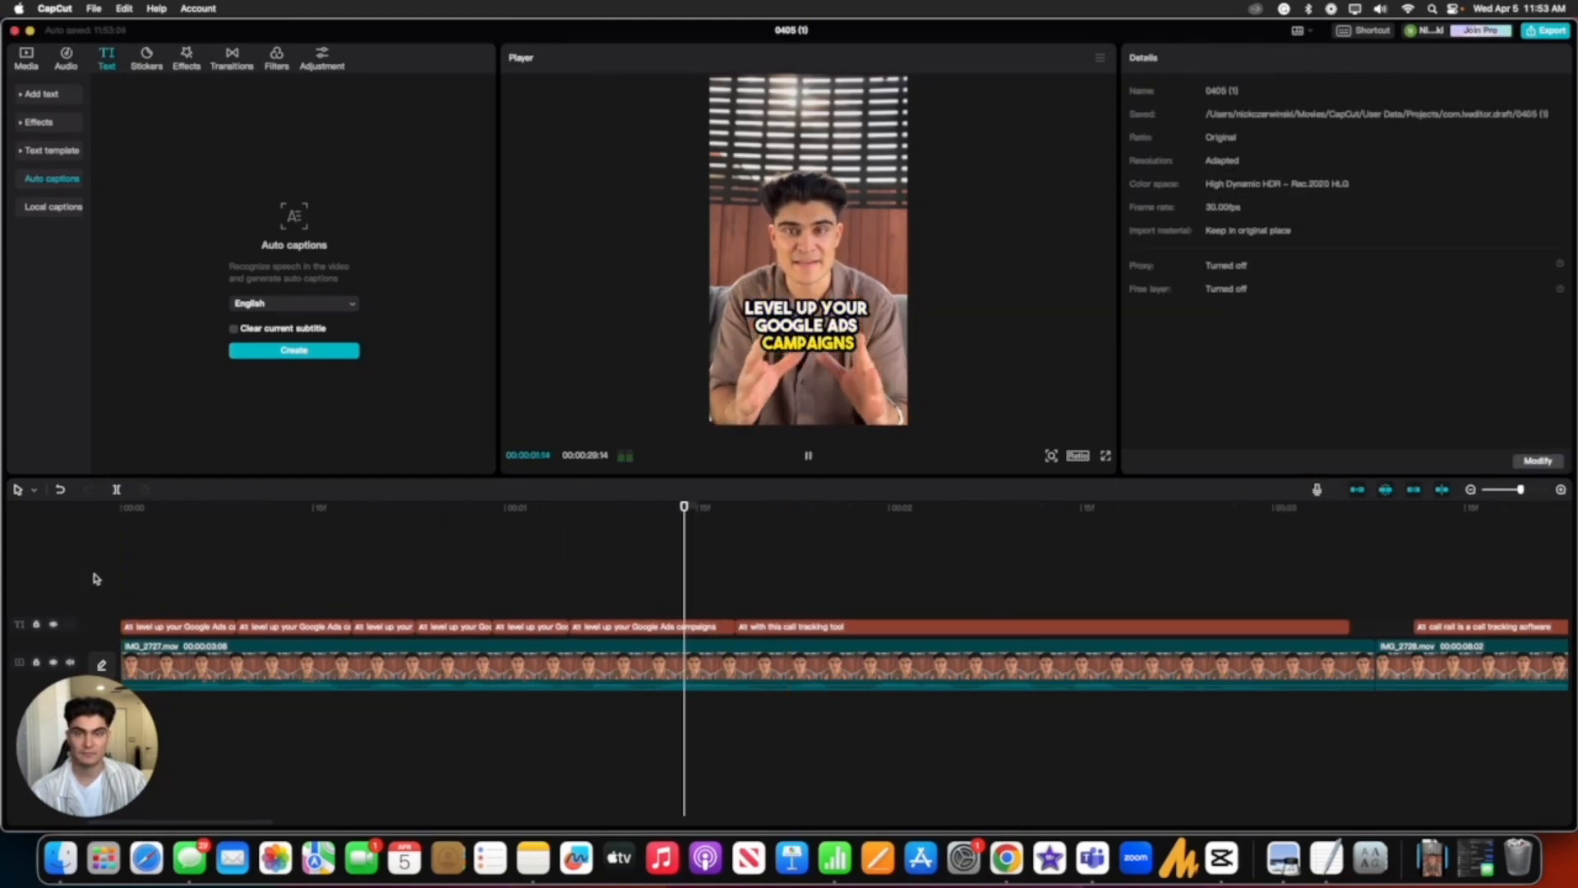
pyautogui.press('space')
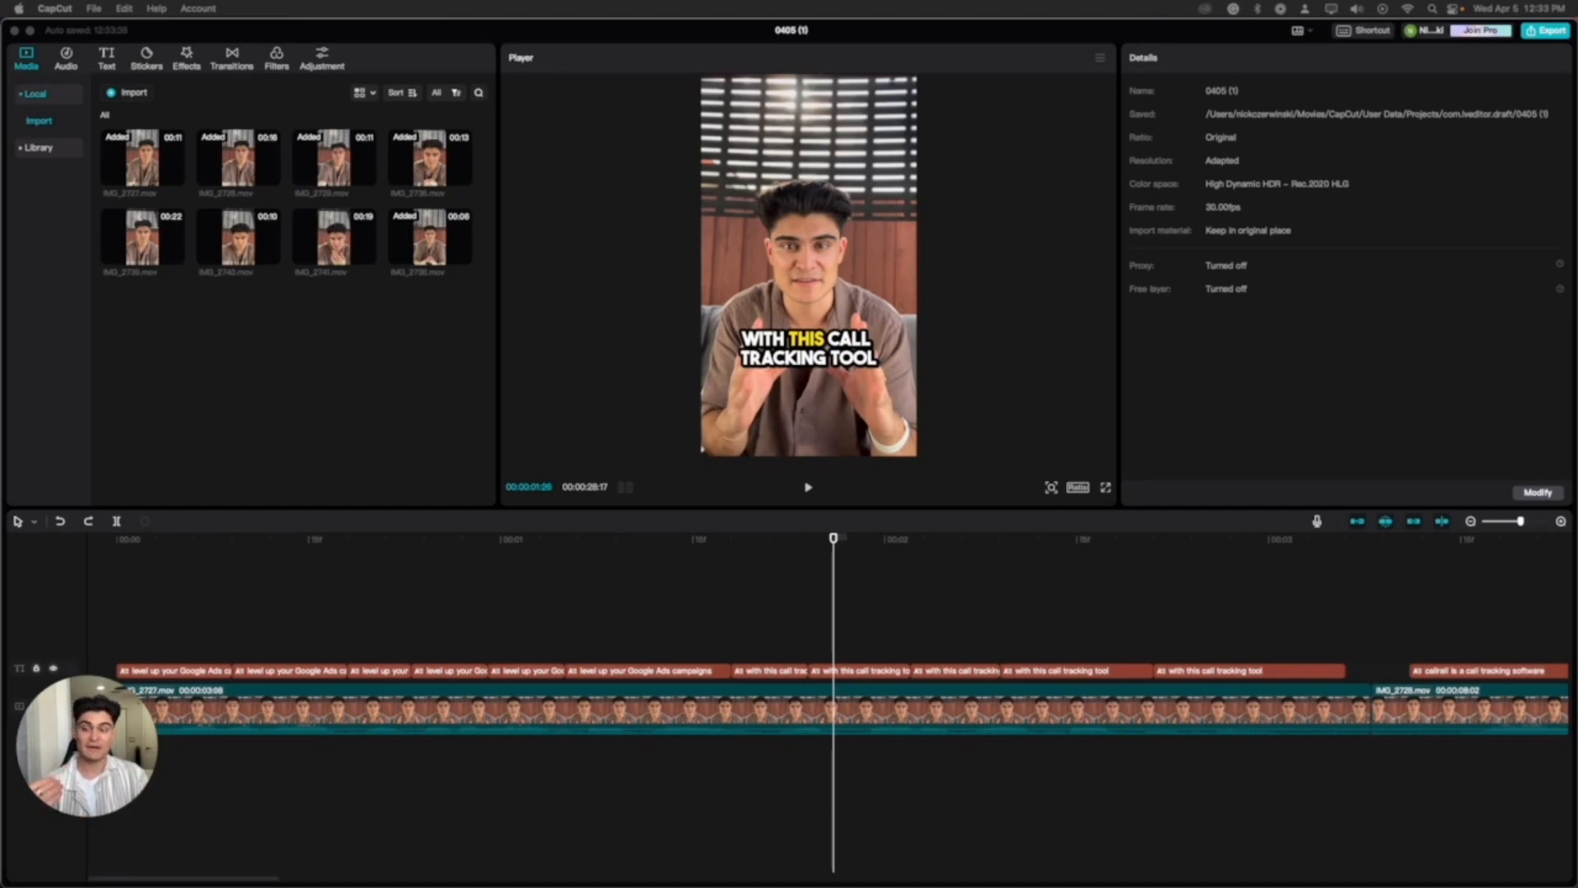
pyautogui.click(692, 639)
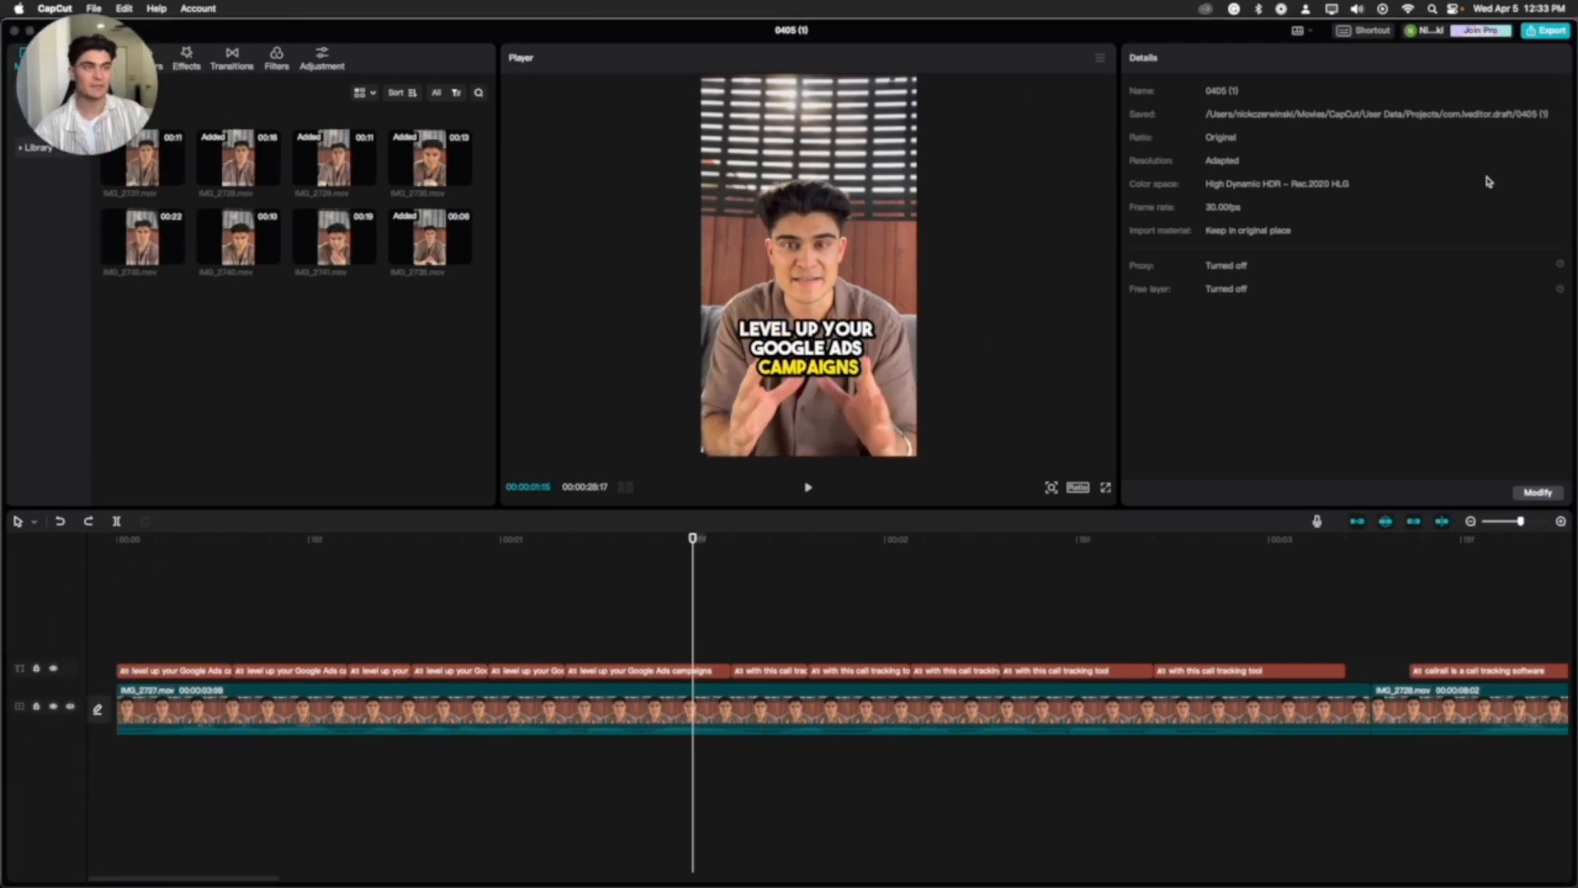
# Step: Narrow the CapCut window to just over half the screen width and place a Chrome window beside it
pyautogui.moveTo(1573, 23); pyautogui.dragTo(517, 5)
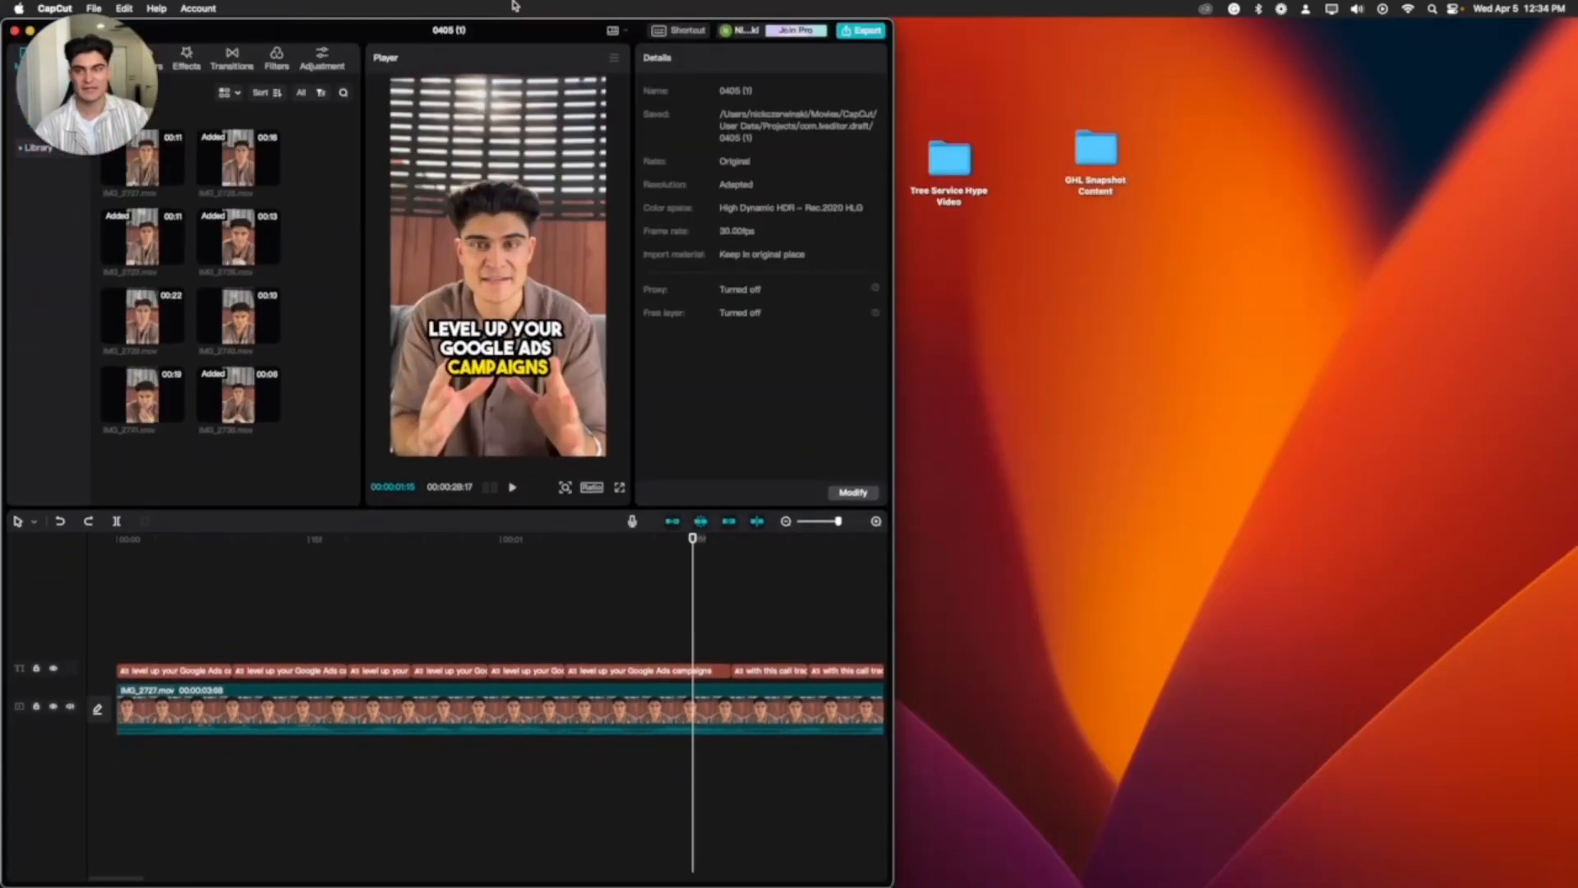
pyautogui.moveTo(1151, 222); pyautogui.dragTo(1007, 45)
# Step: Search Google for "emojipedia" in the Chrome window
pyautogui.click(1143, 308)
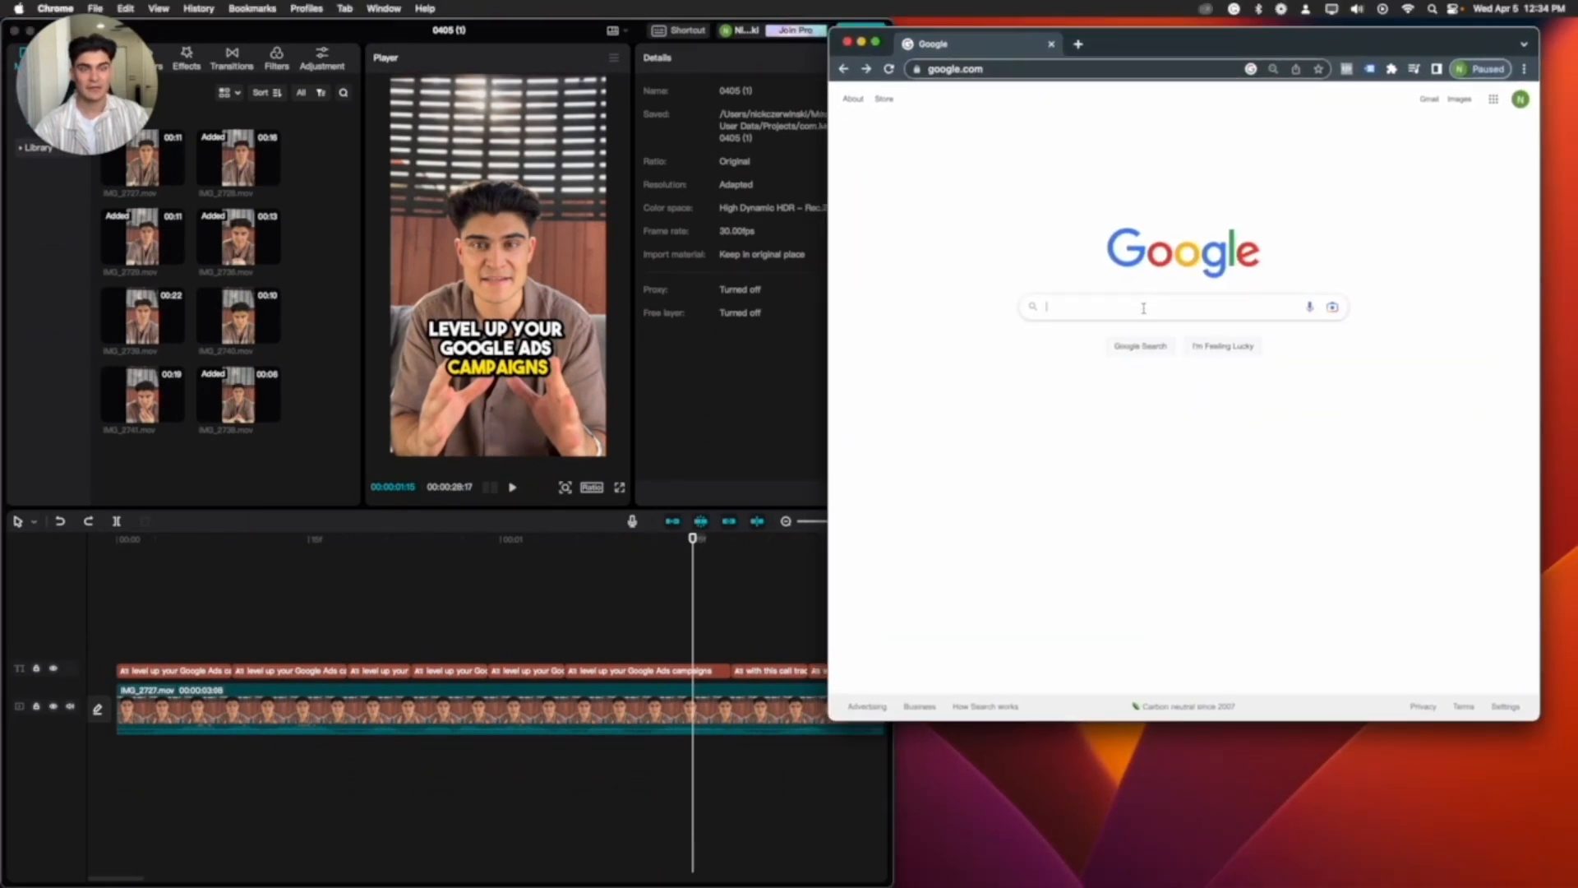
pyautogui.write('em')
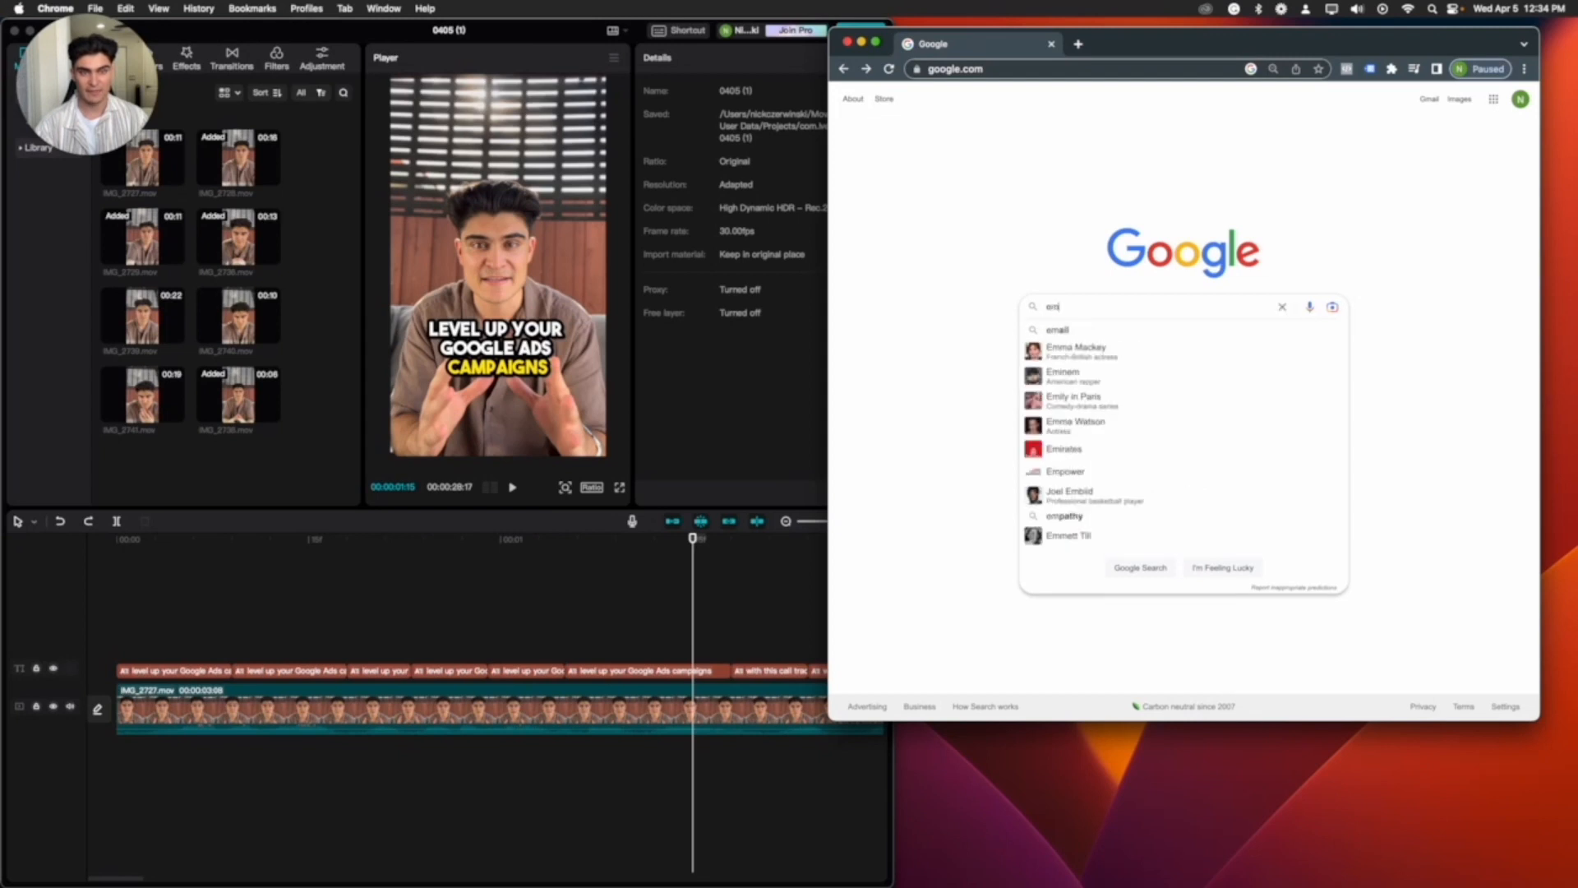
pyautogui.write('ojipedia')
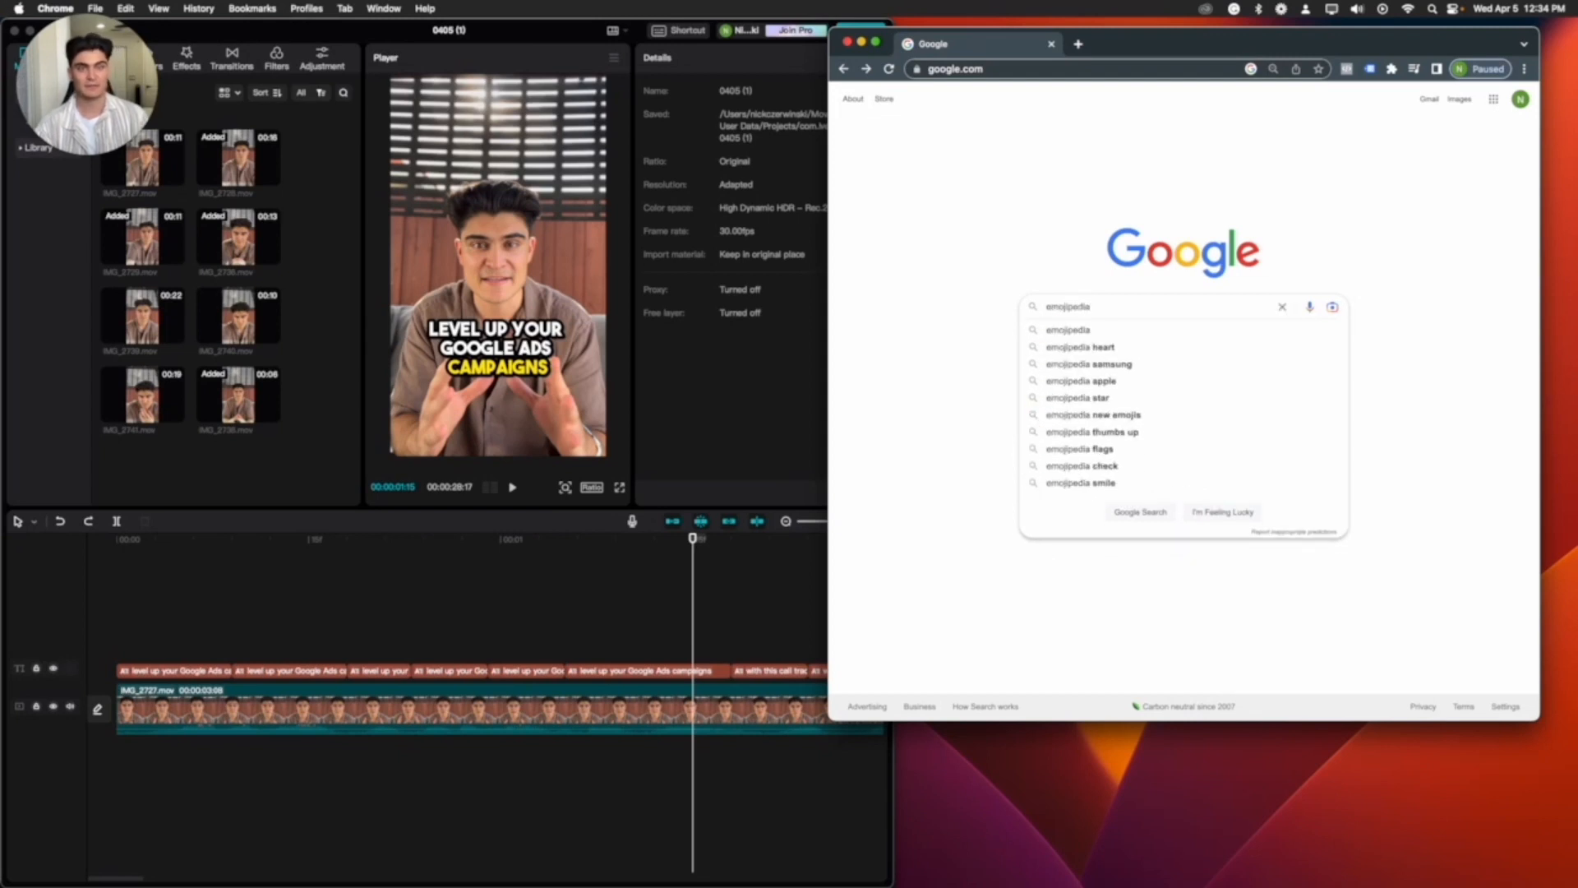
pyautogui.press('Return')
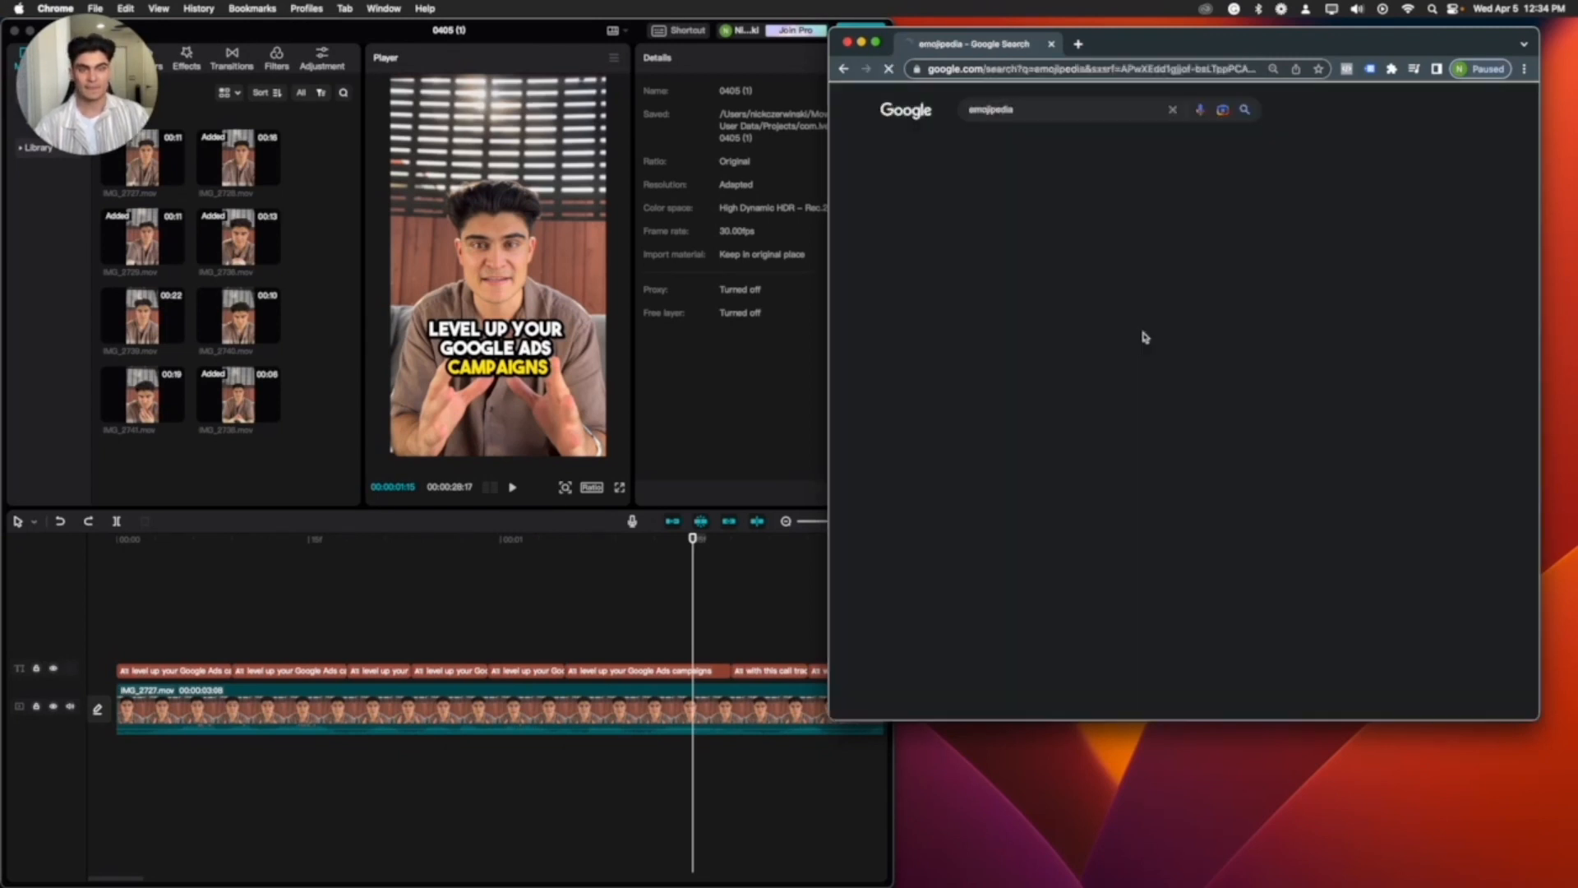
# Step: Open the Emojipedia site and search it for "phone"
pyautogui.click(1021, 224)
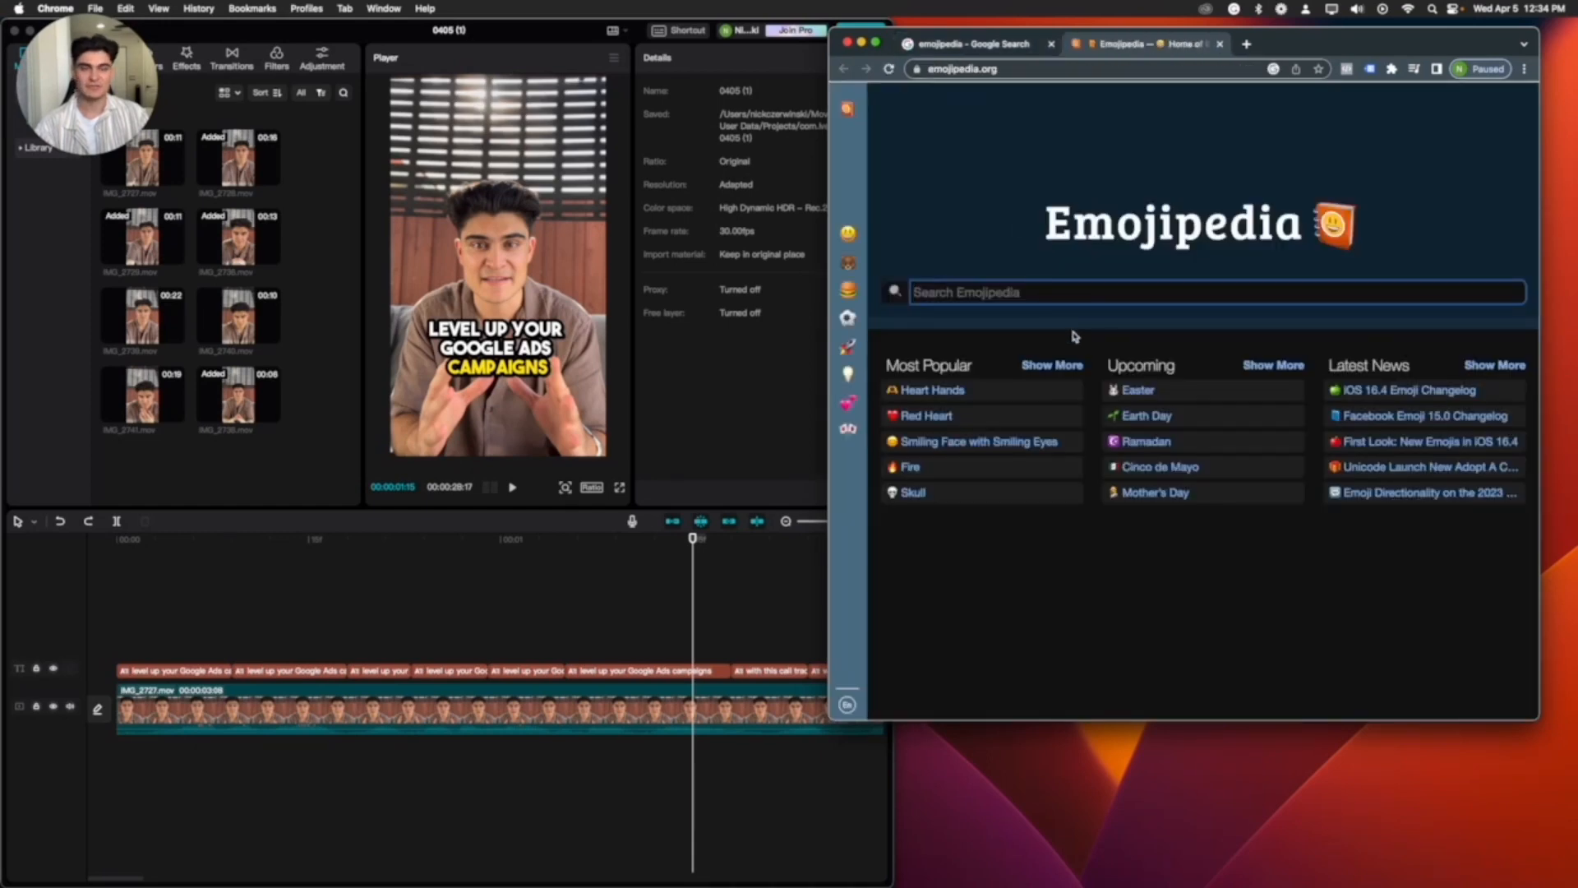
pyautogui.write('phone')
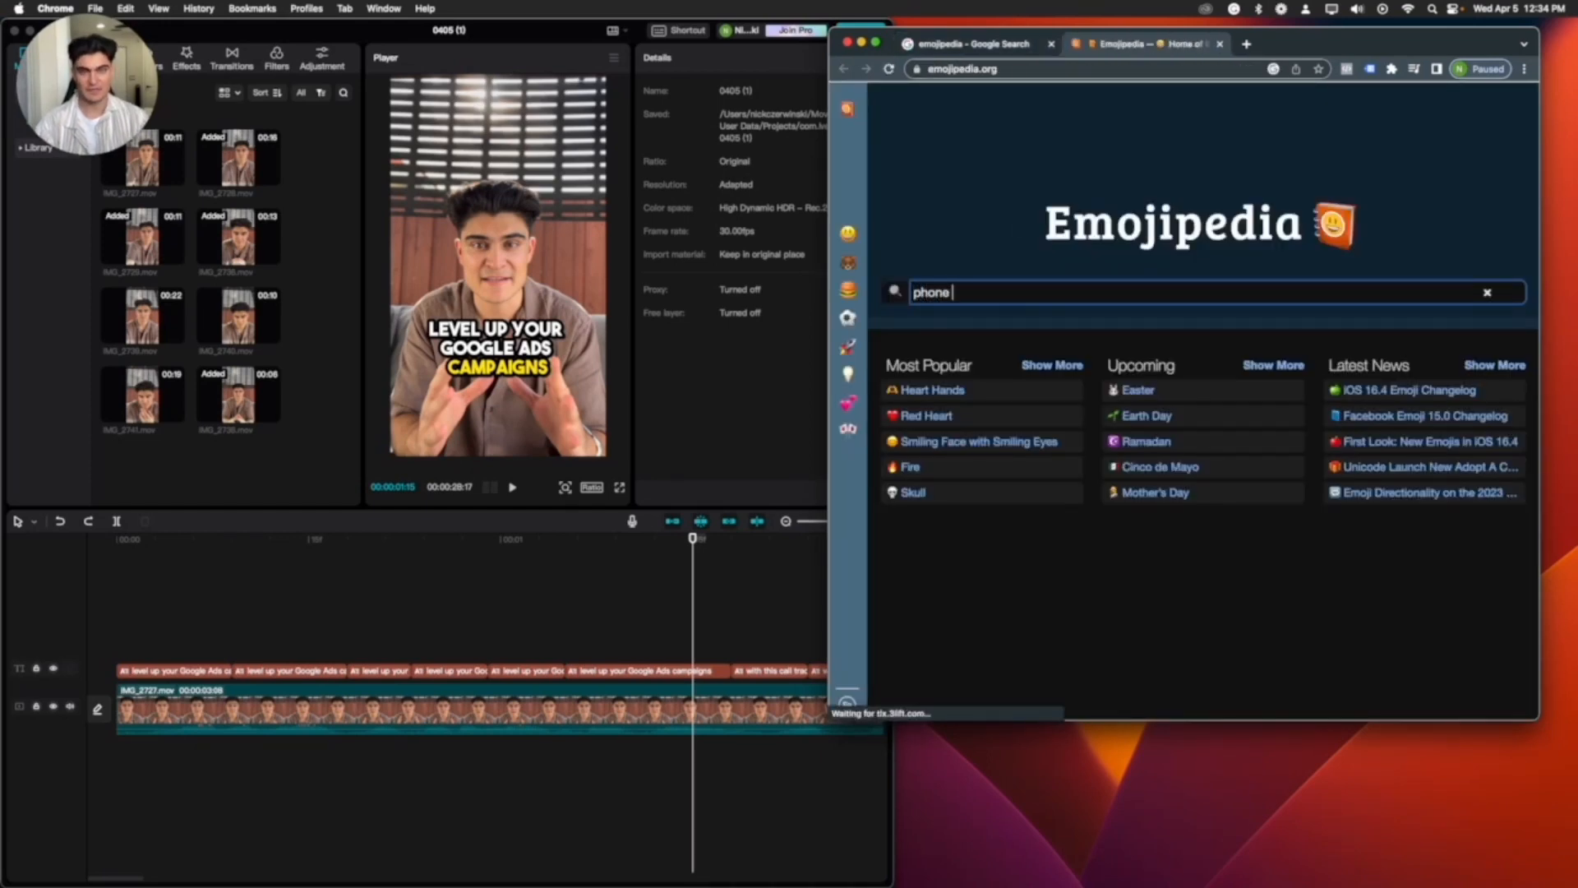
pyautogui.press('Return')
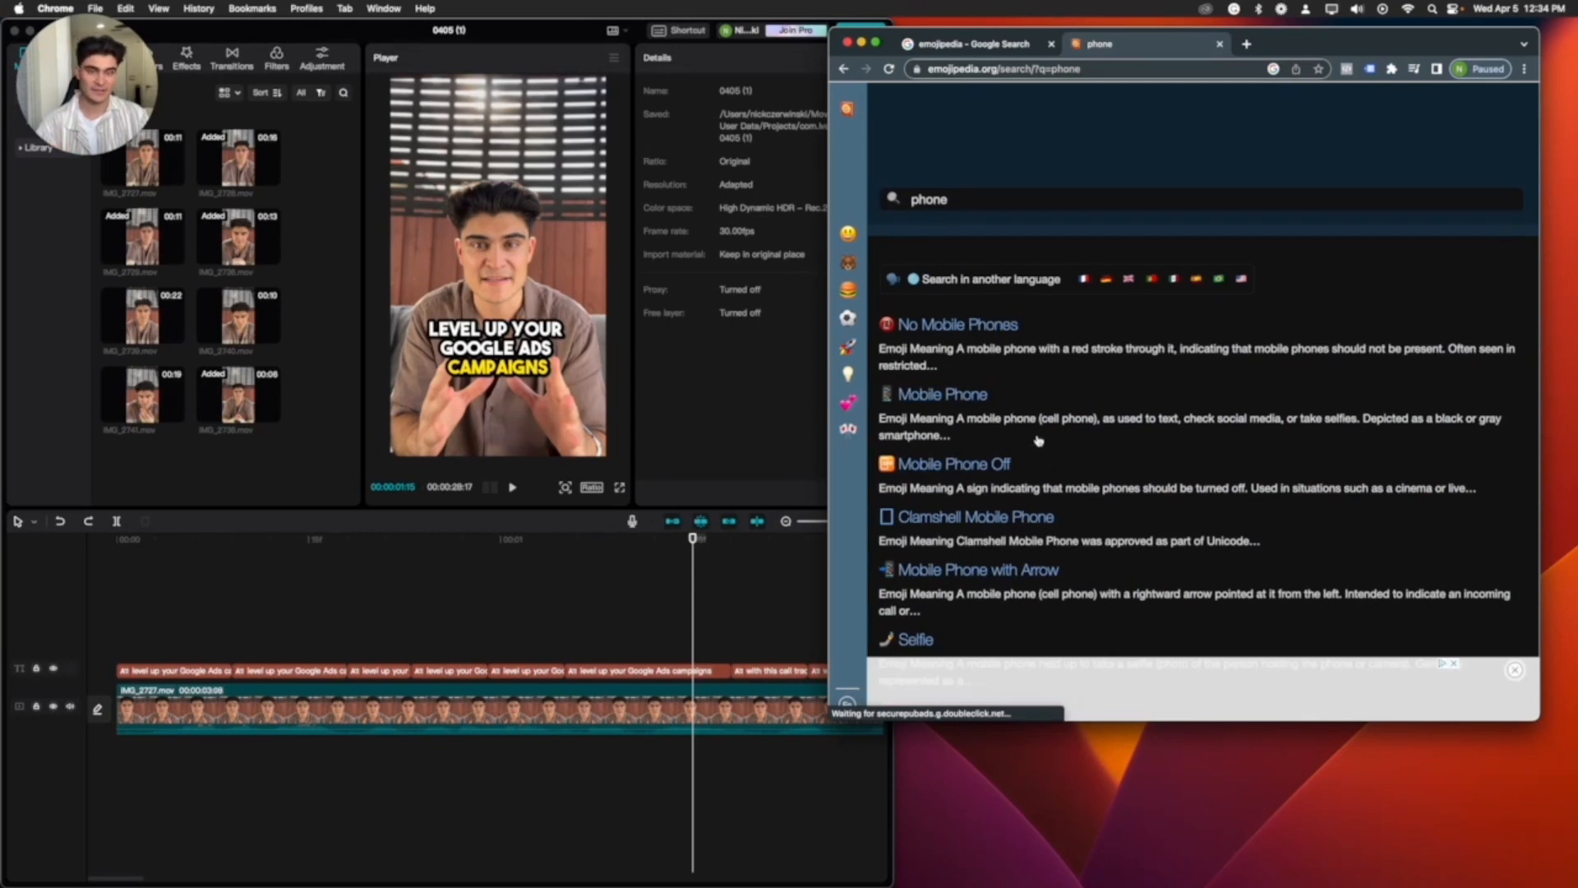
# Step: Open the Telephone emoji page from the search results and copy the emoji
pyautogui.scroll(-2, 1027, 471)
pyautogui.scroll(-2, 1027, 471)
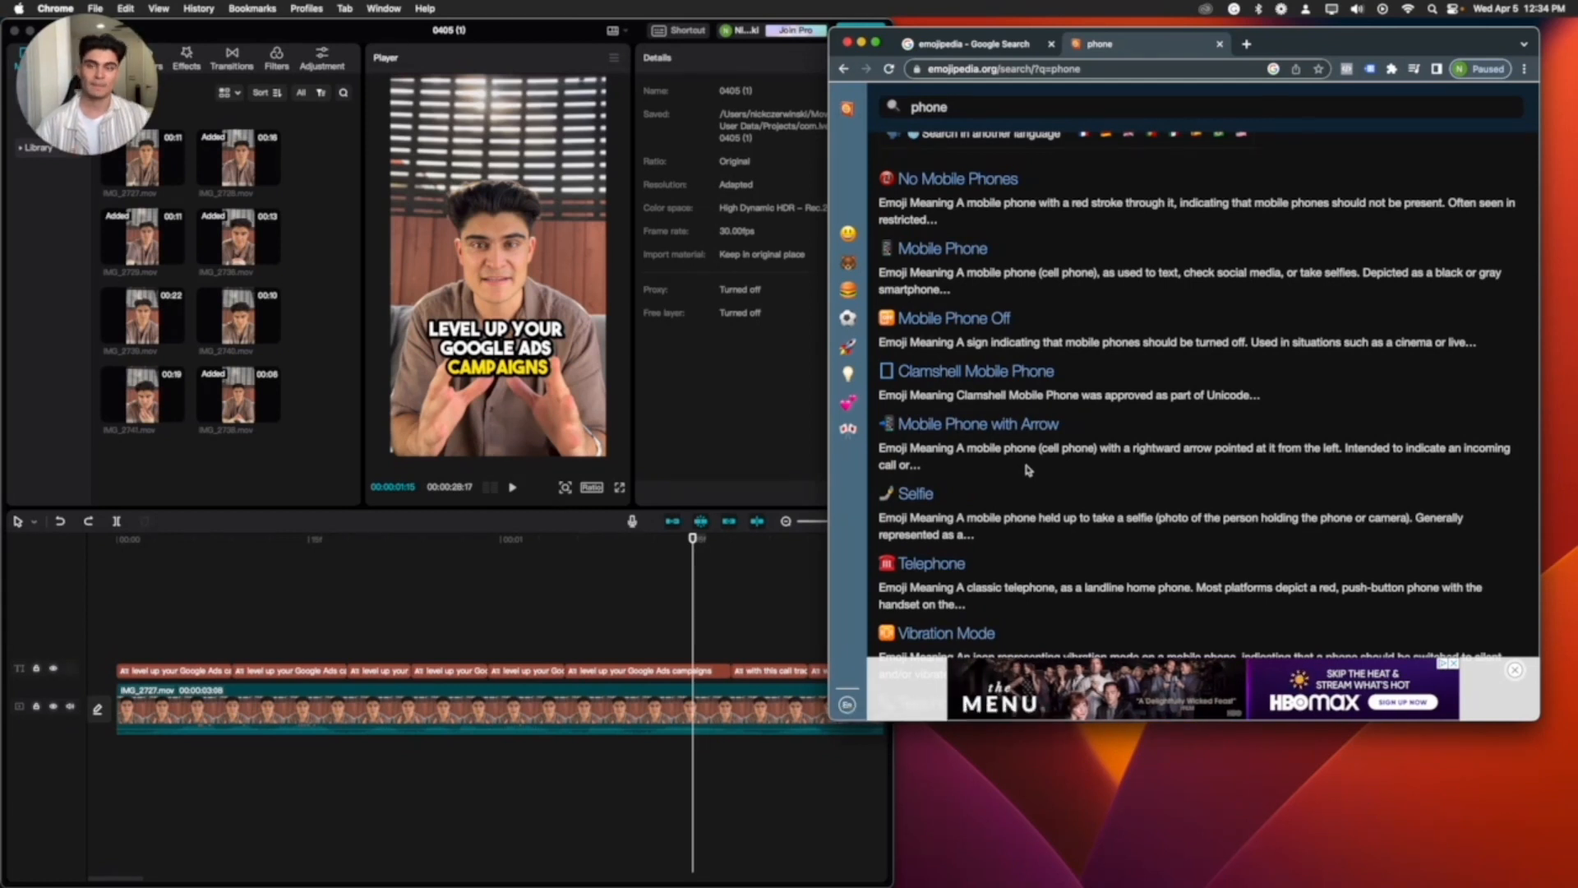
pyautogui.click(924, 564)
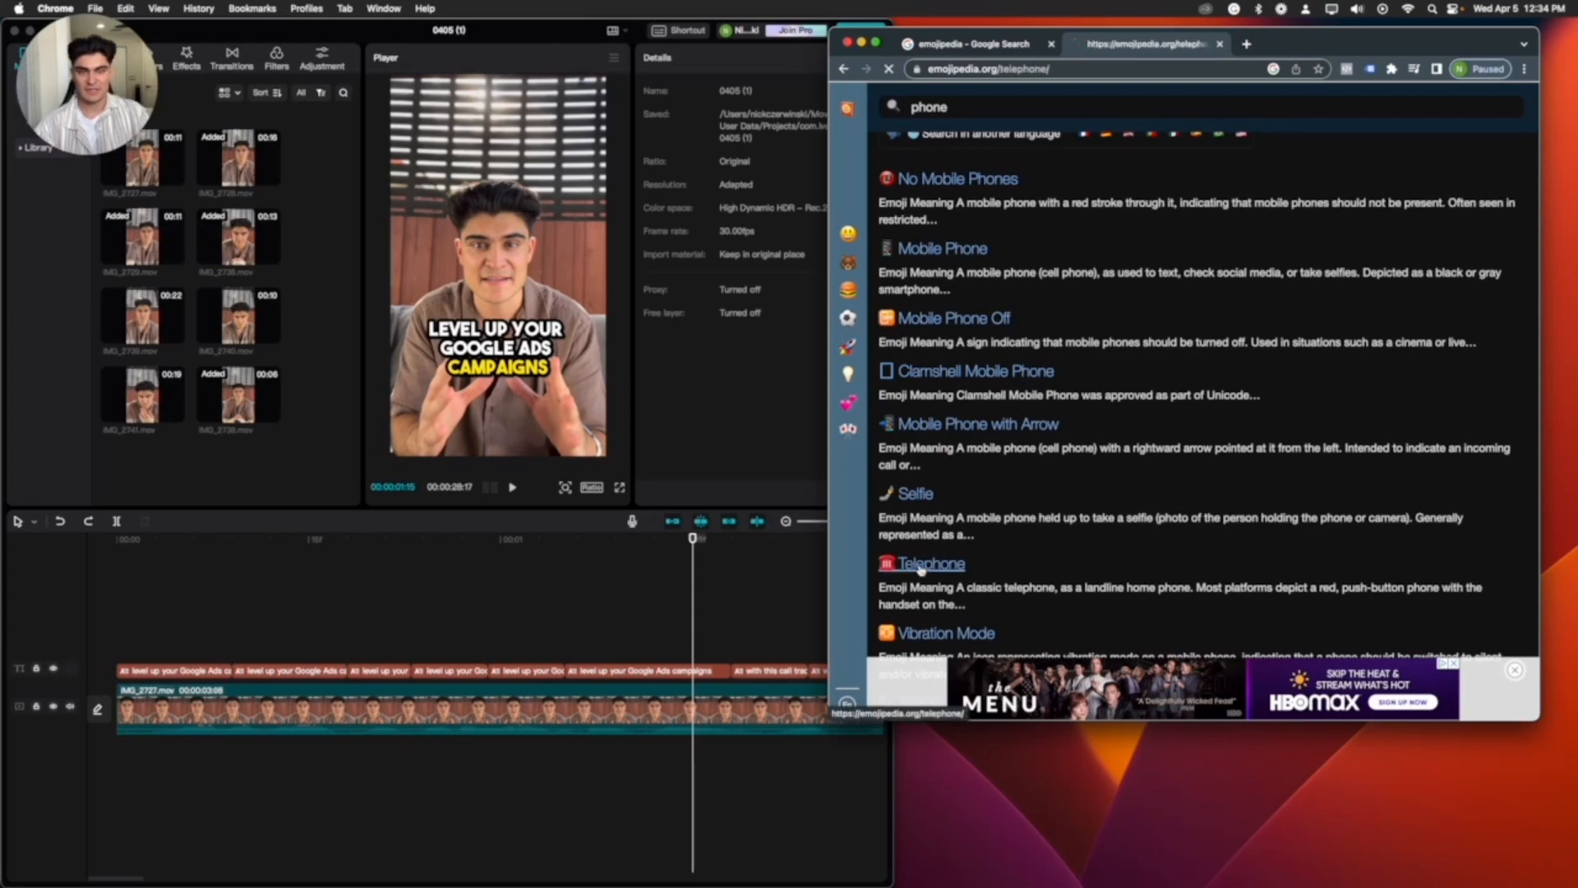
pyautogui.click(1084, 488)
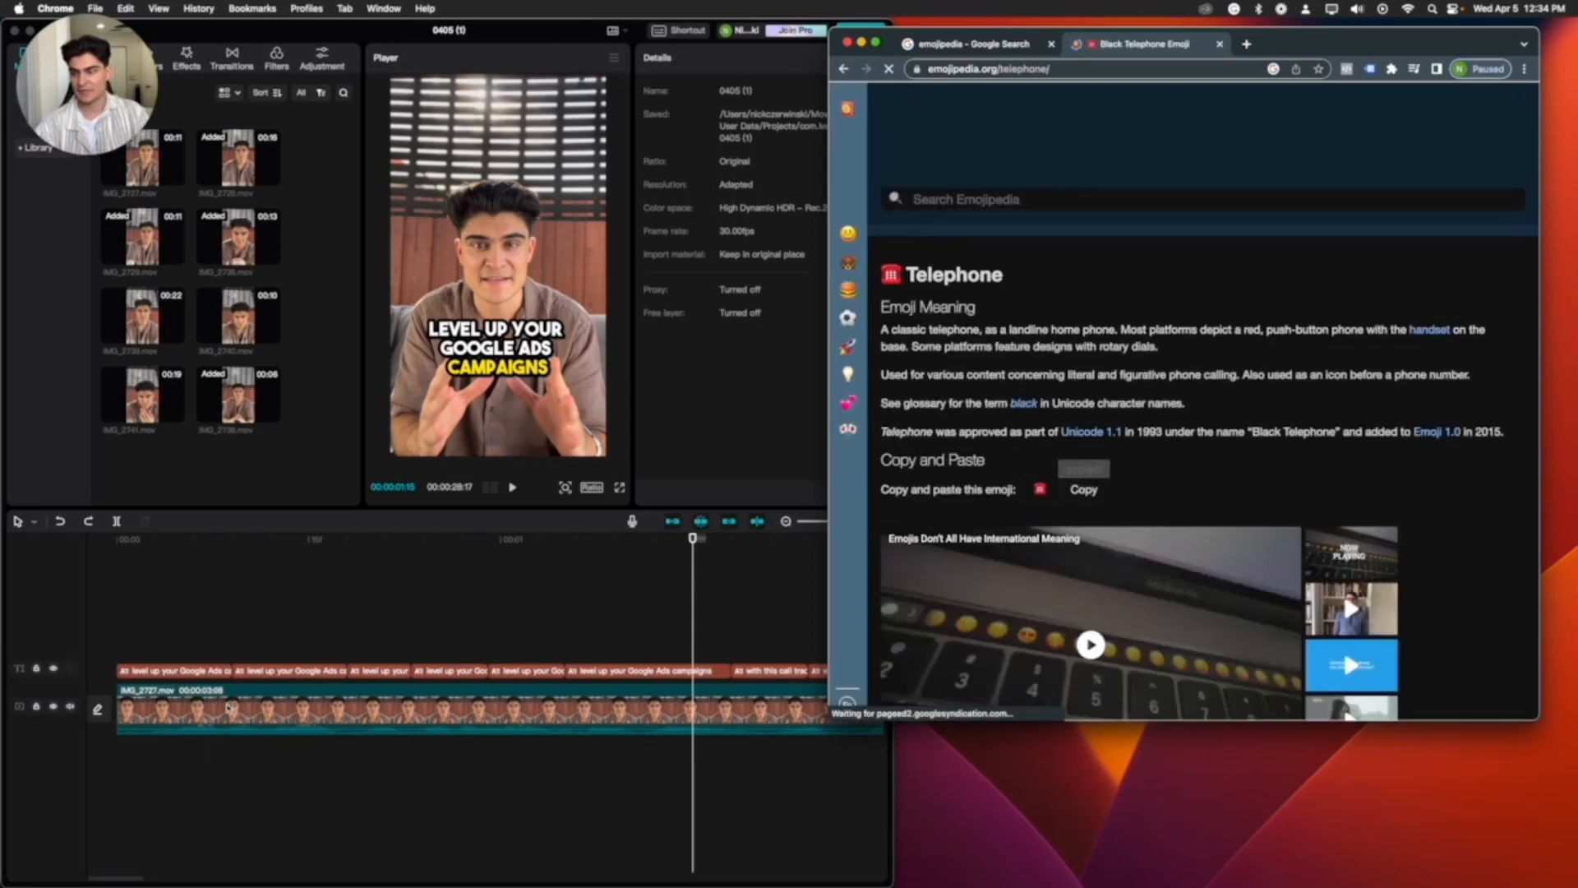
# Step: Switch to CapCut and replace "call" with the copied telephone emoji in the first "with this call tracking tool" caption segment
pyautogui.click(184, 638)
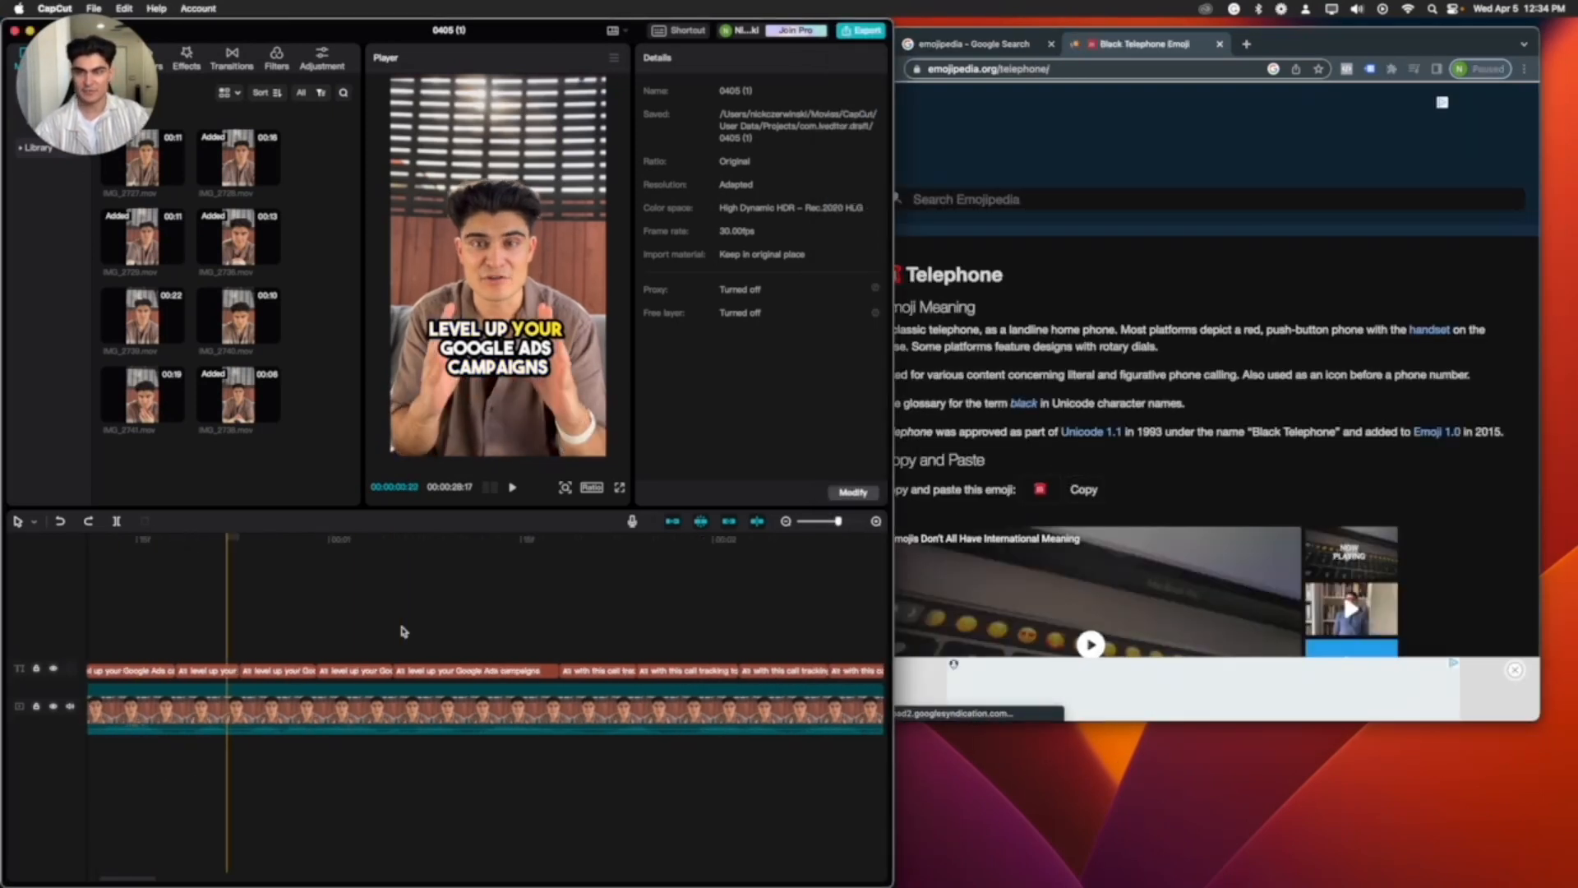
pyautogui.hscroll(1, 506, 620)
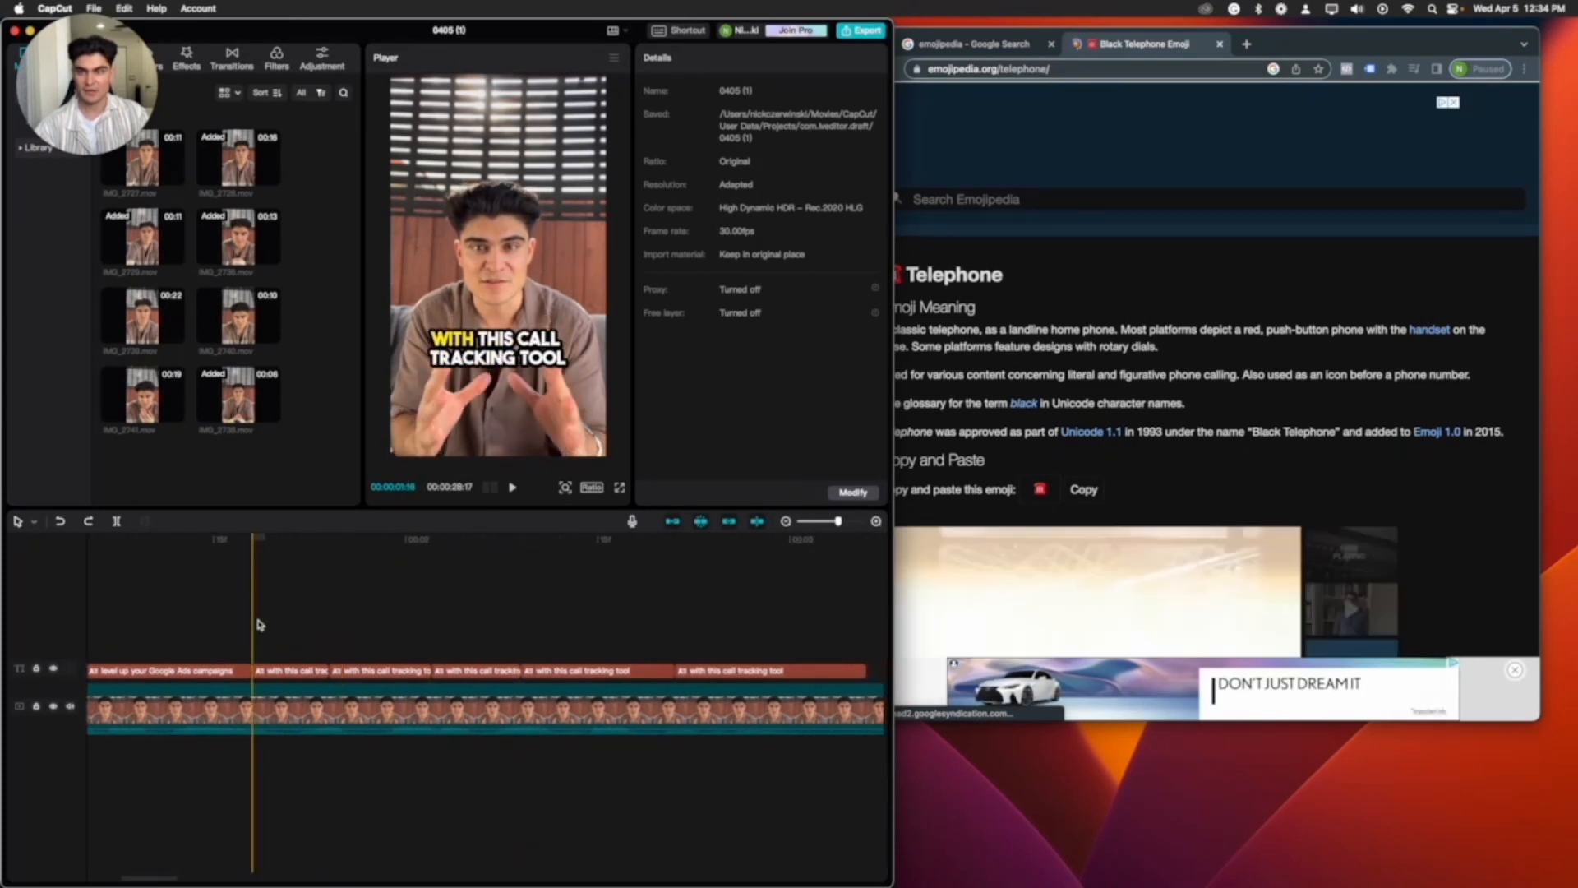
pyautogui.click(291, 679)
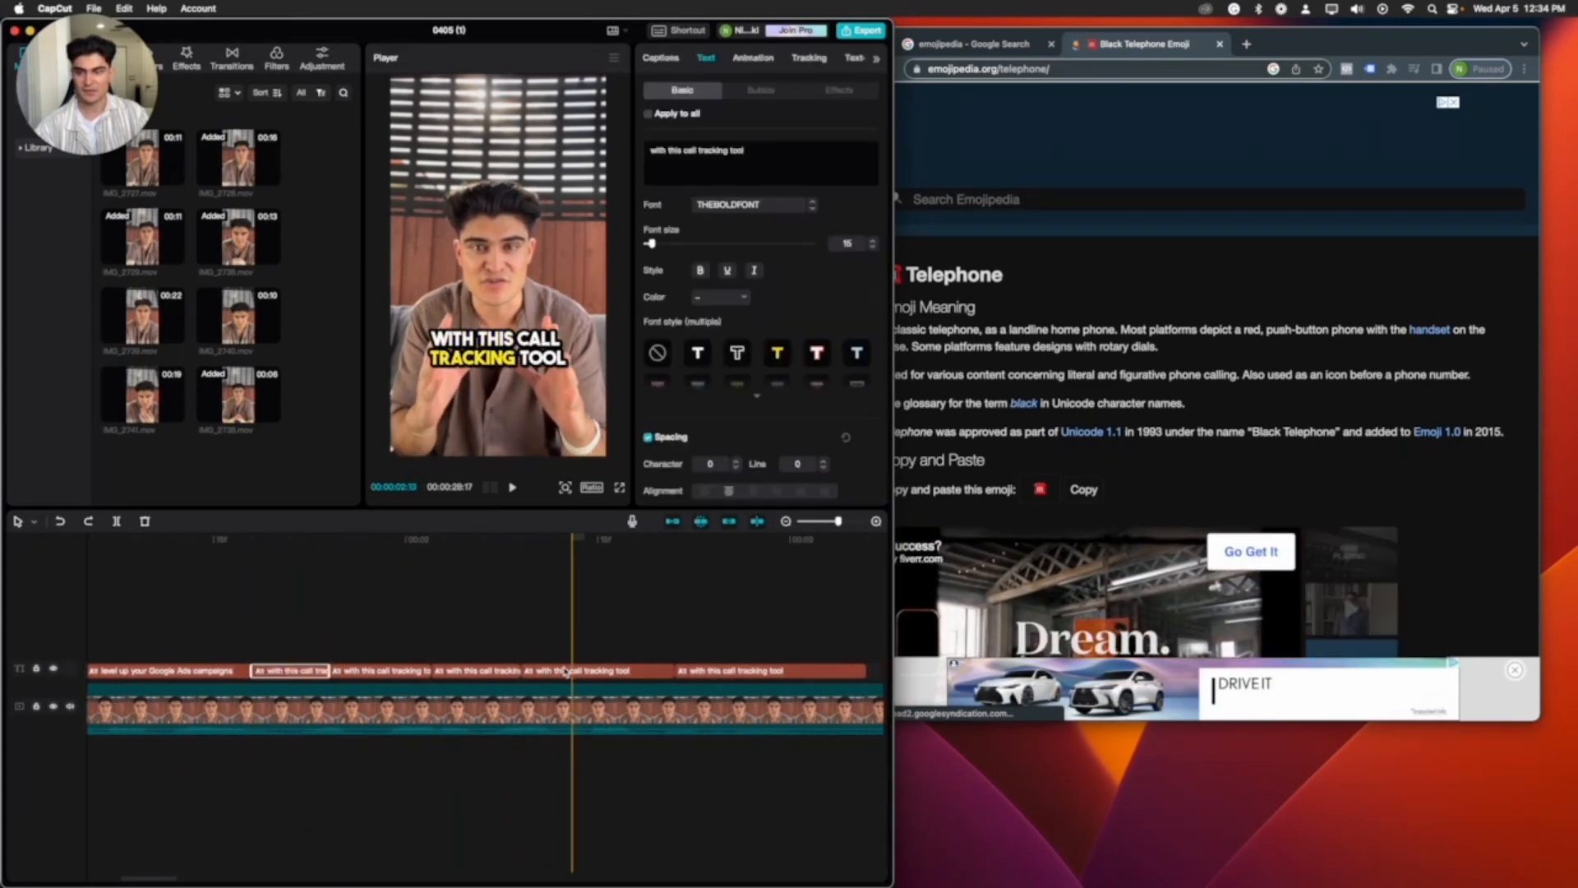
pyautogui.doubleClick(701, 151)
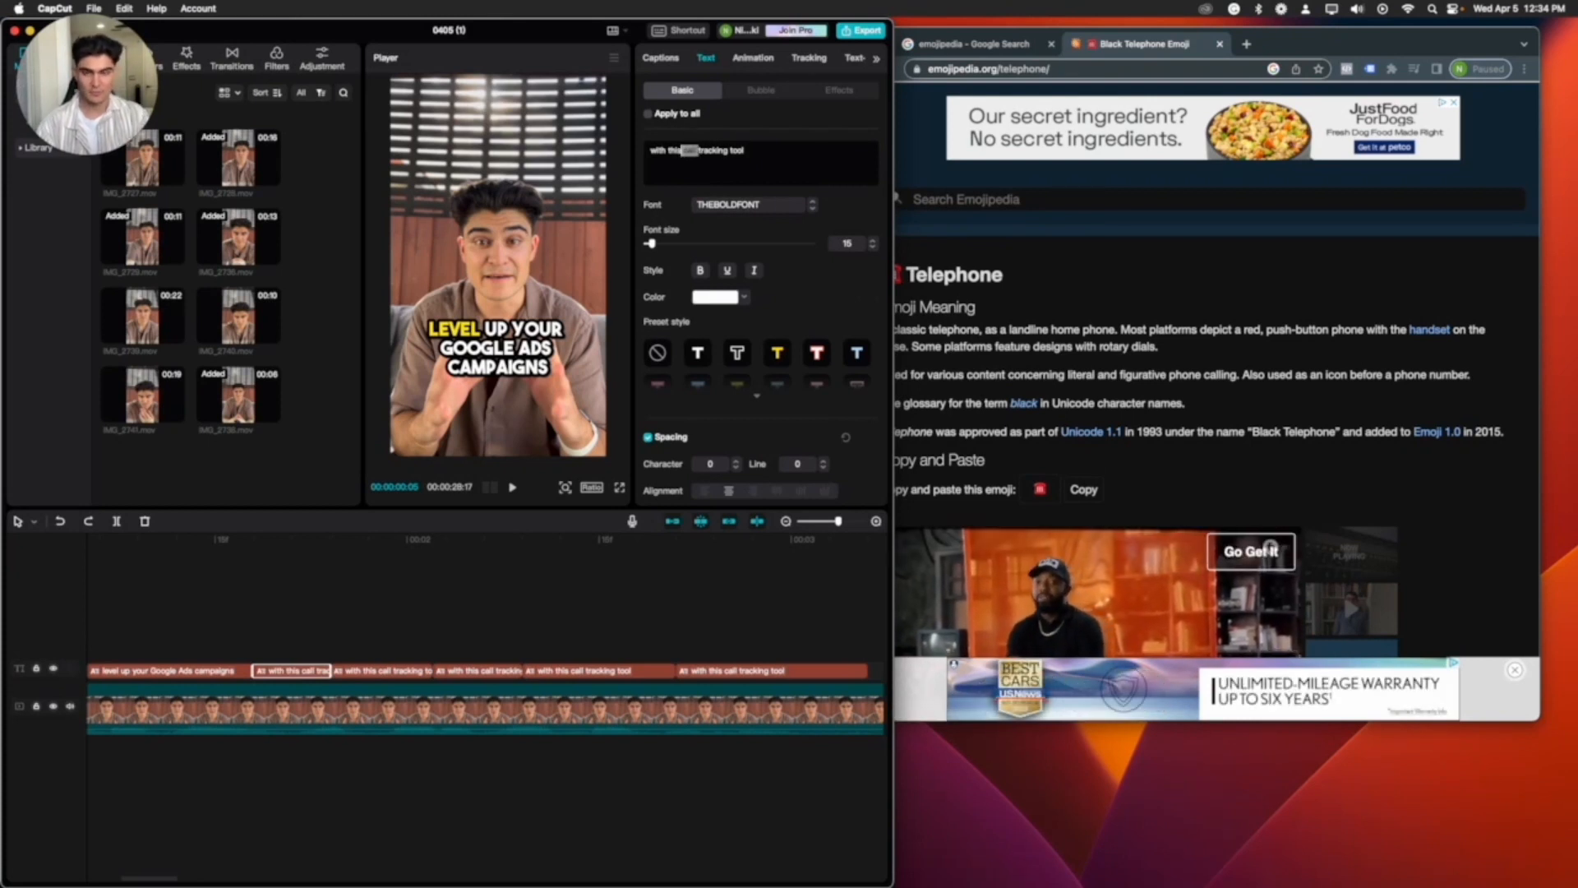
pyautogui.press('super+v')
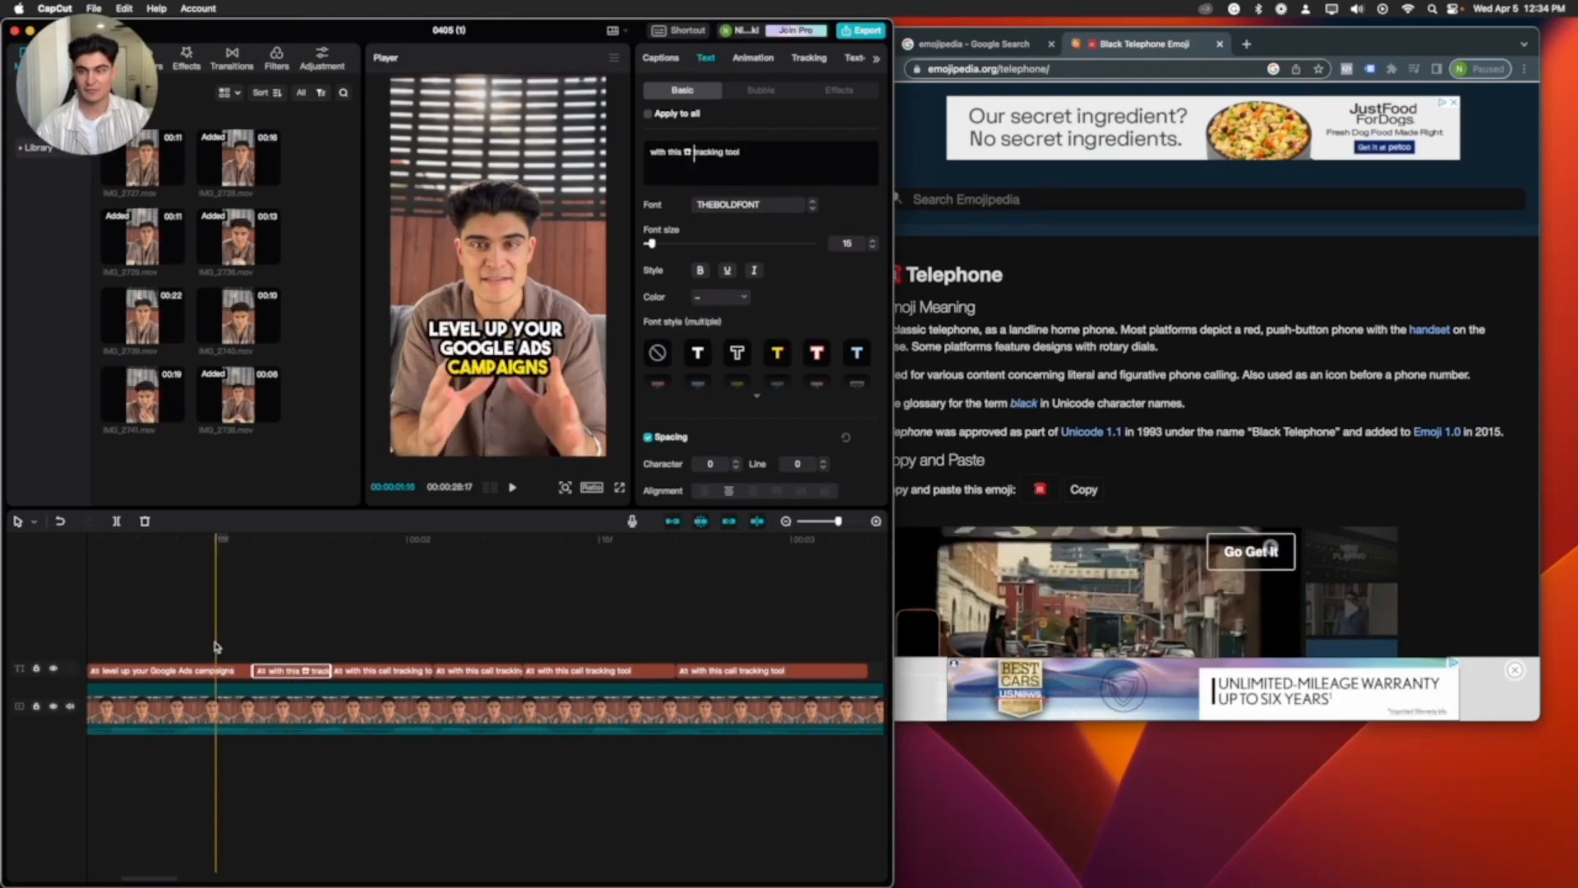
# Step: Replace "call" with the telephone emoji in the second and third "with this call tracking tool" caption segments
pyautogui.click(369, 670)
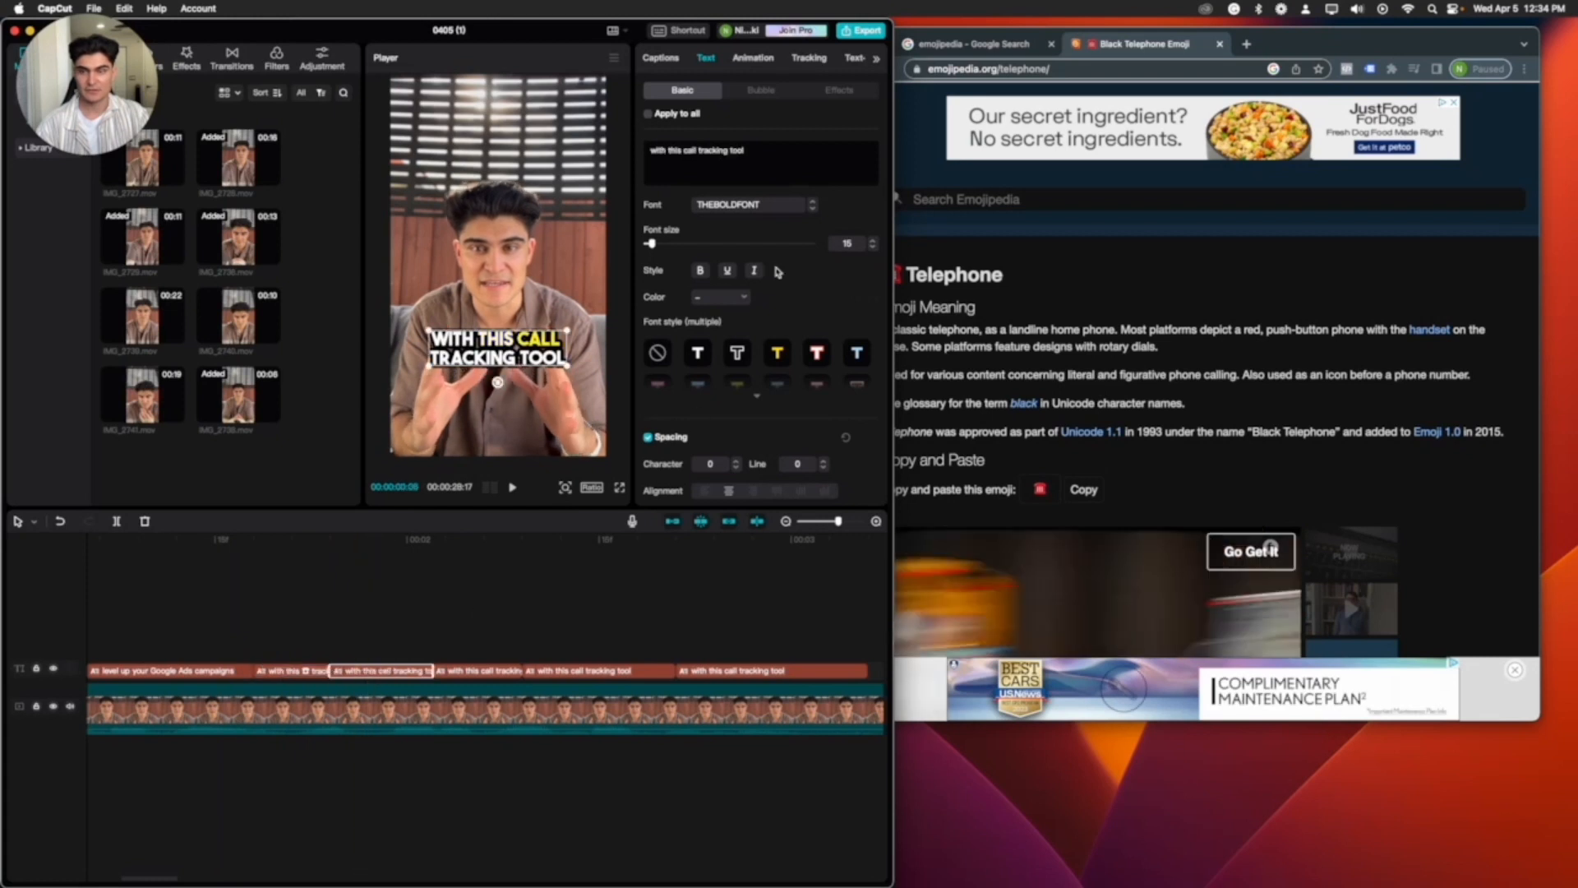
pyautogui.doubleClick(697, 151)
pyautogui.press('super+v')
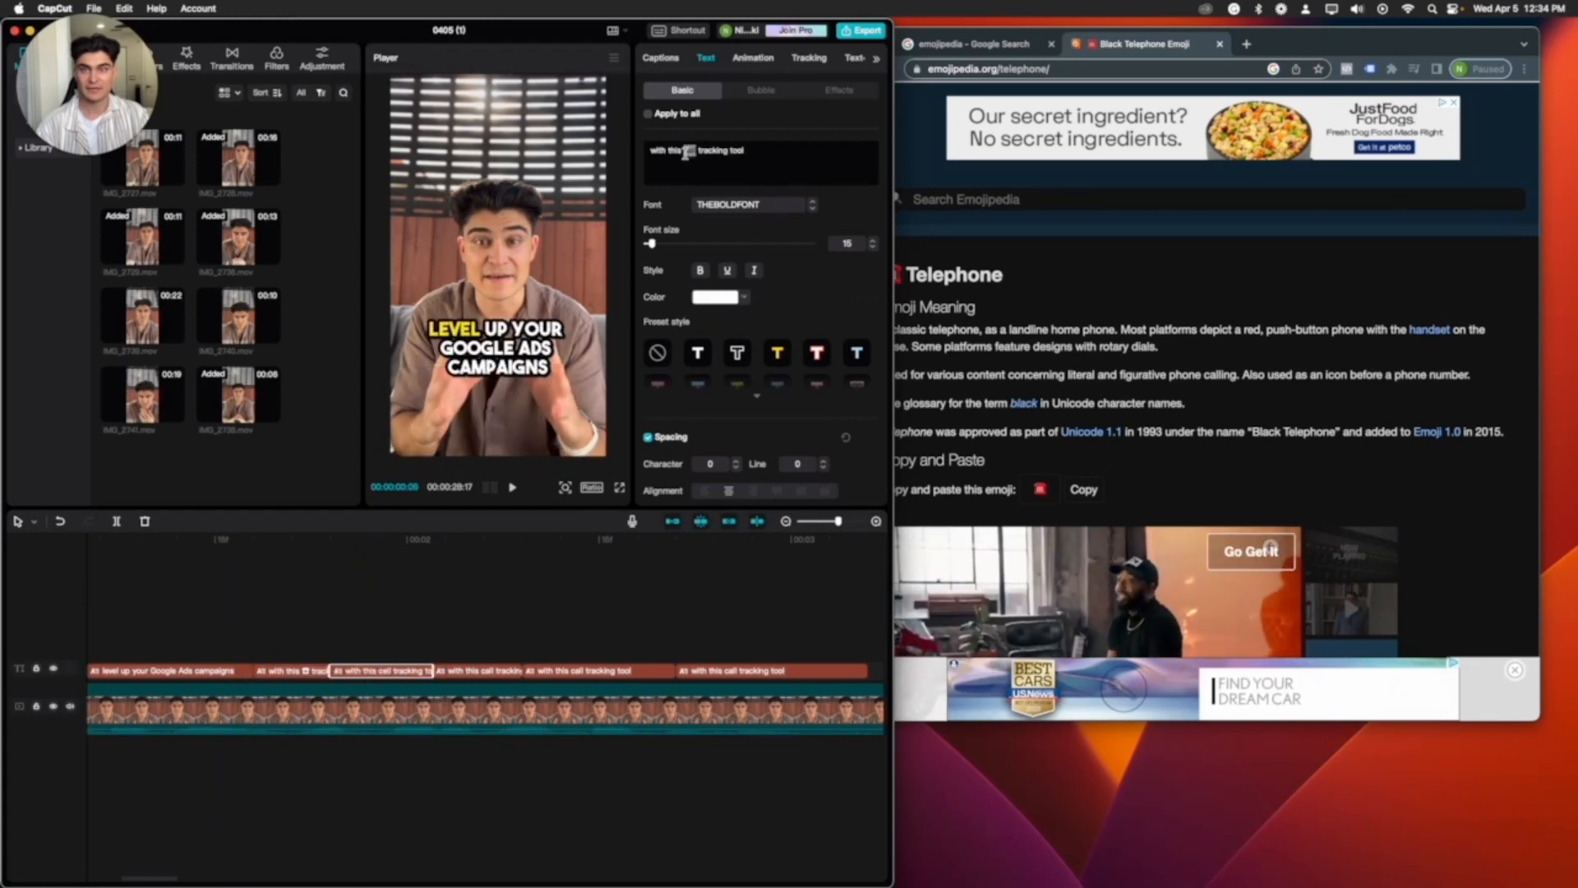
pyautogui.click(485, 670)
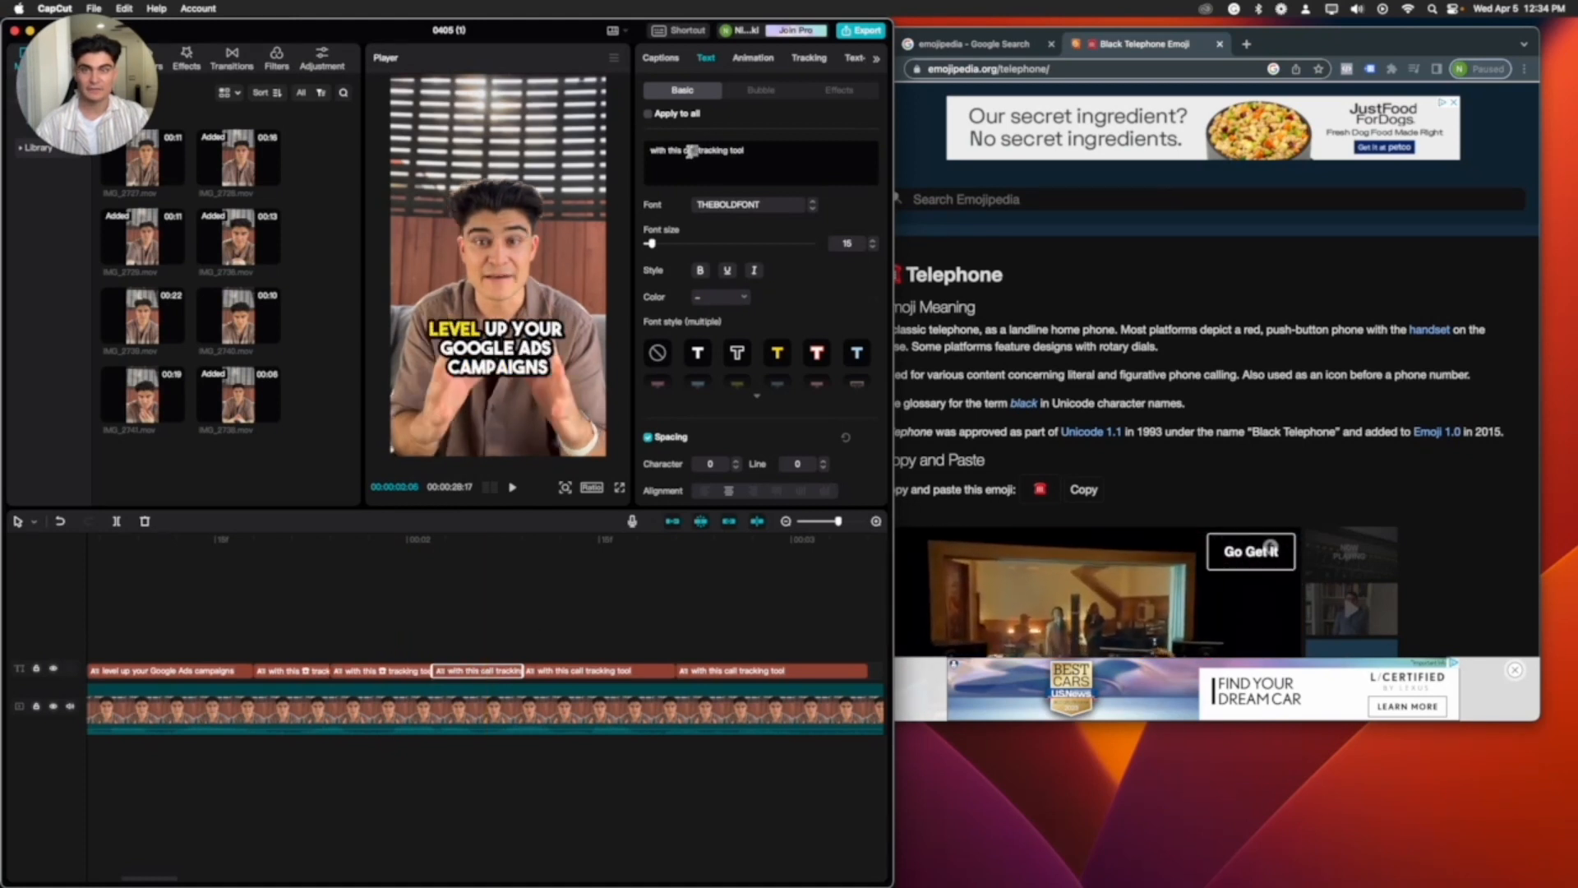
pyautogui.press('super+v')
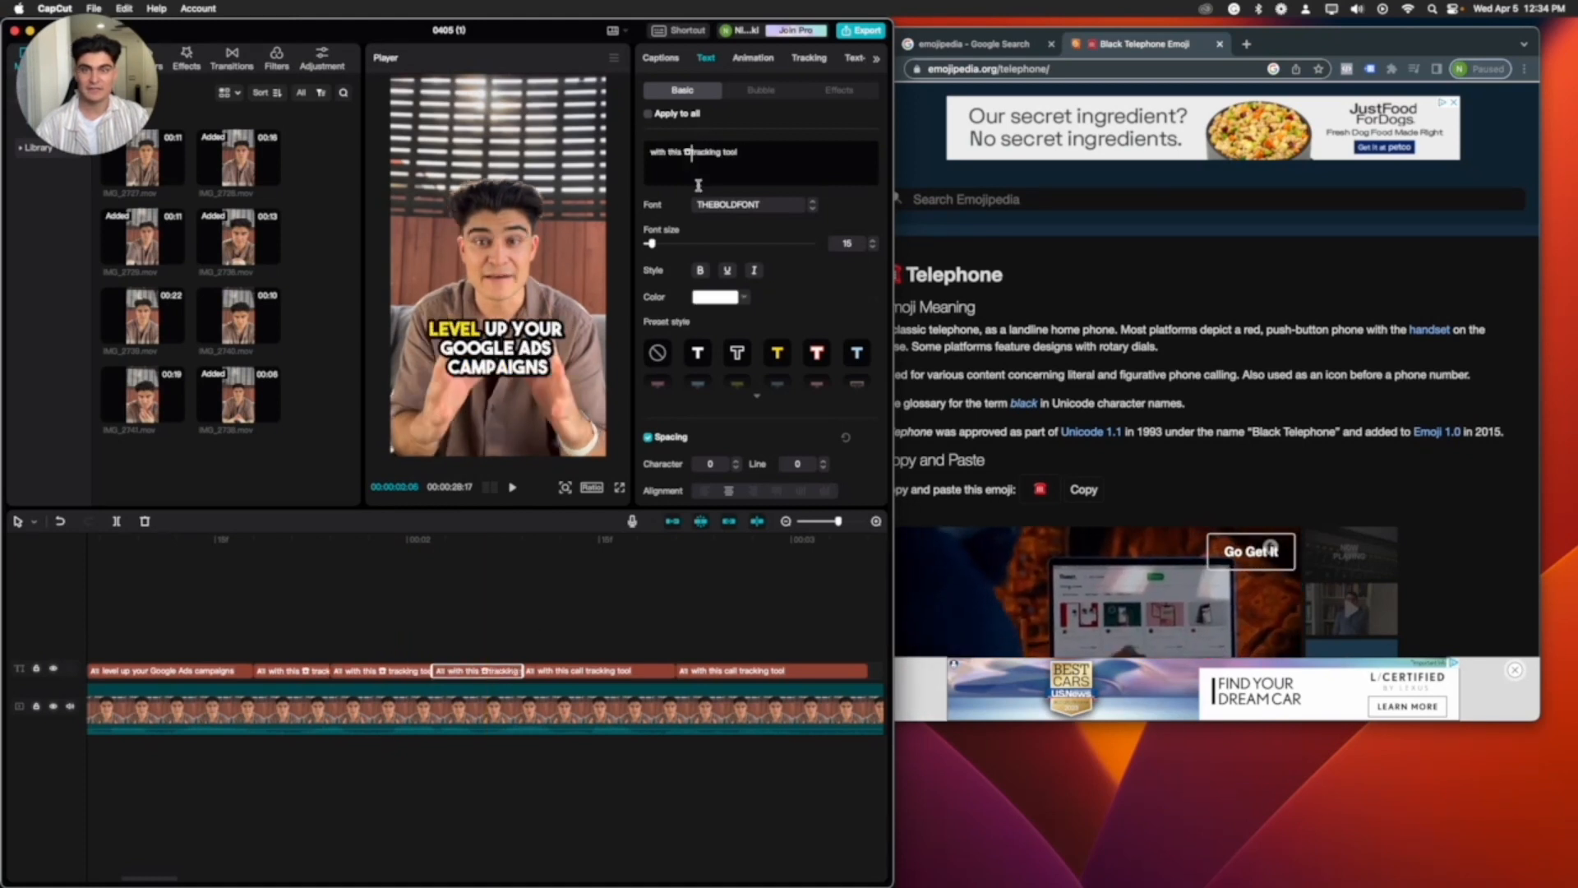
# Step: Replace "call" with the telephone emoji in the last two "with this call tracking tool" segments, and place the playhead at the first segment
pyautogui.click(552, 673)
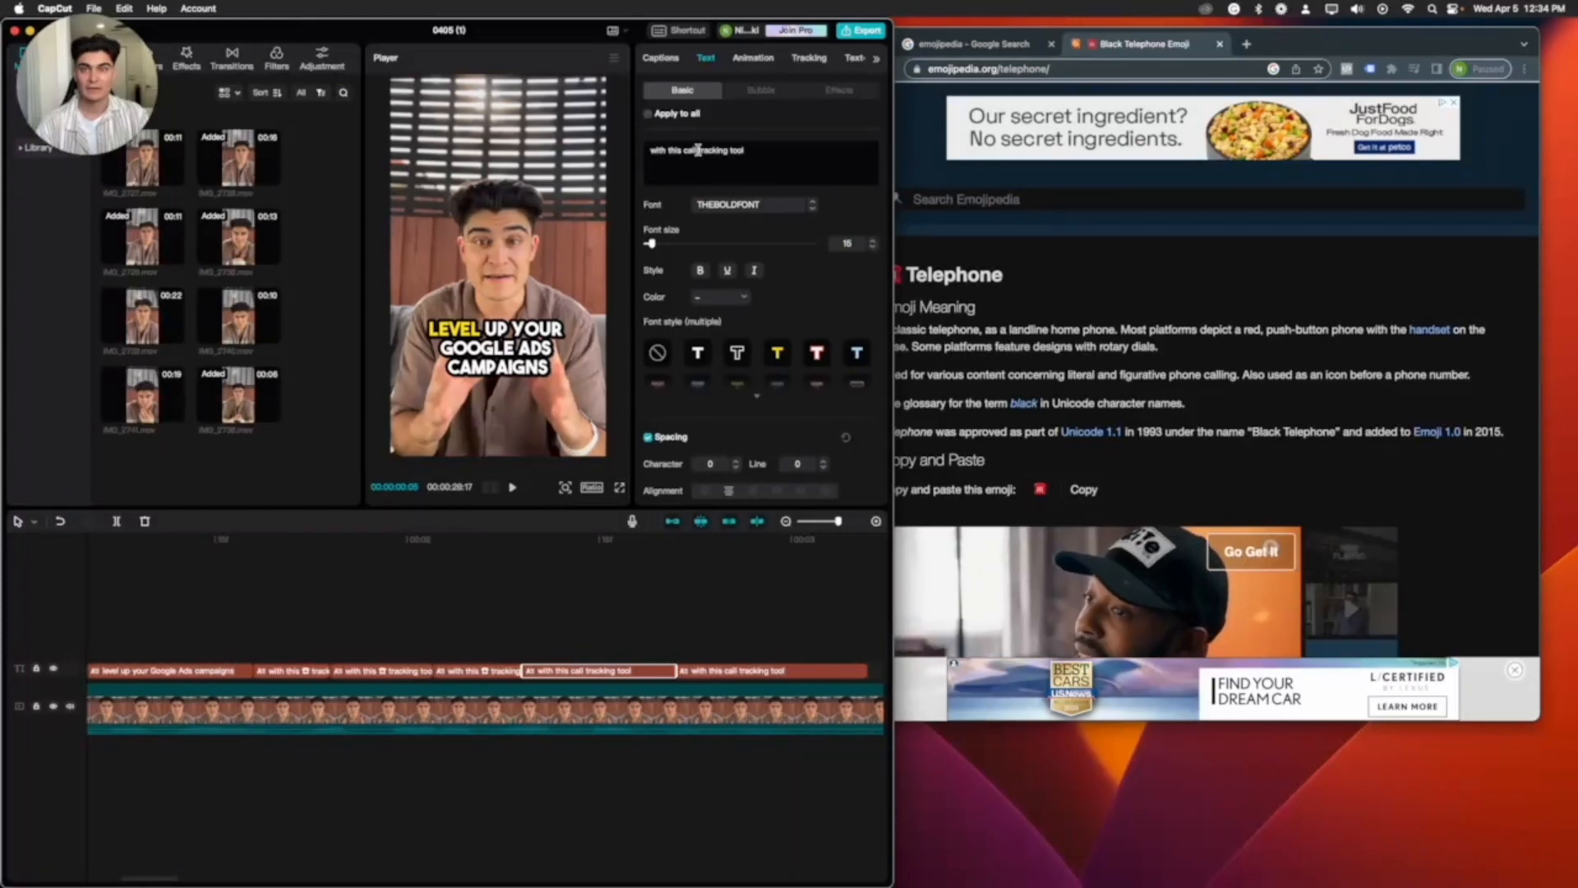
pyautogui.write('☎')
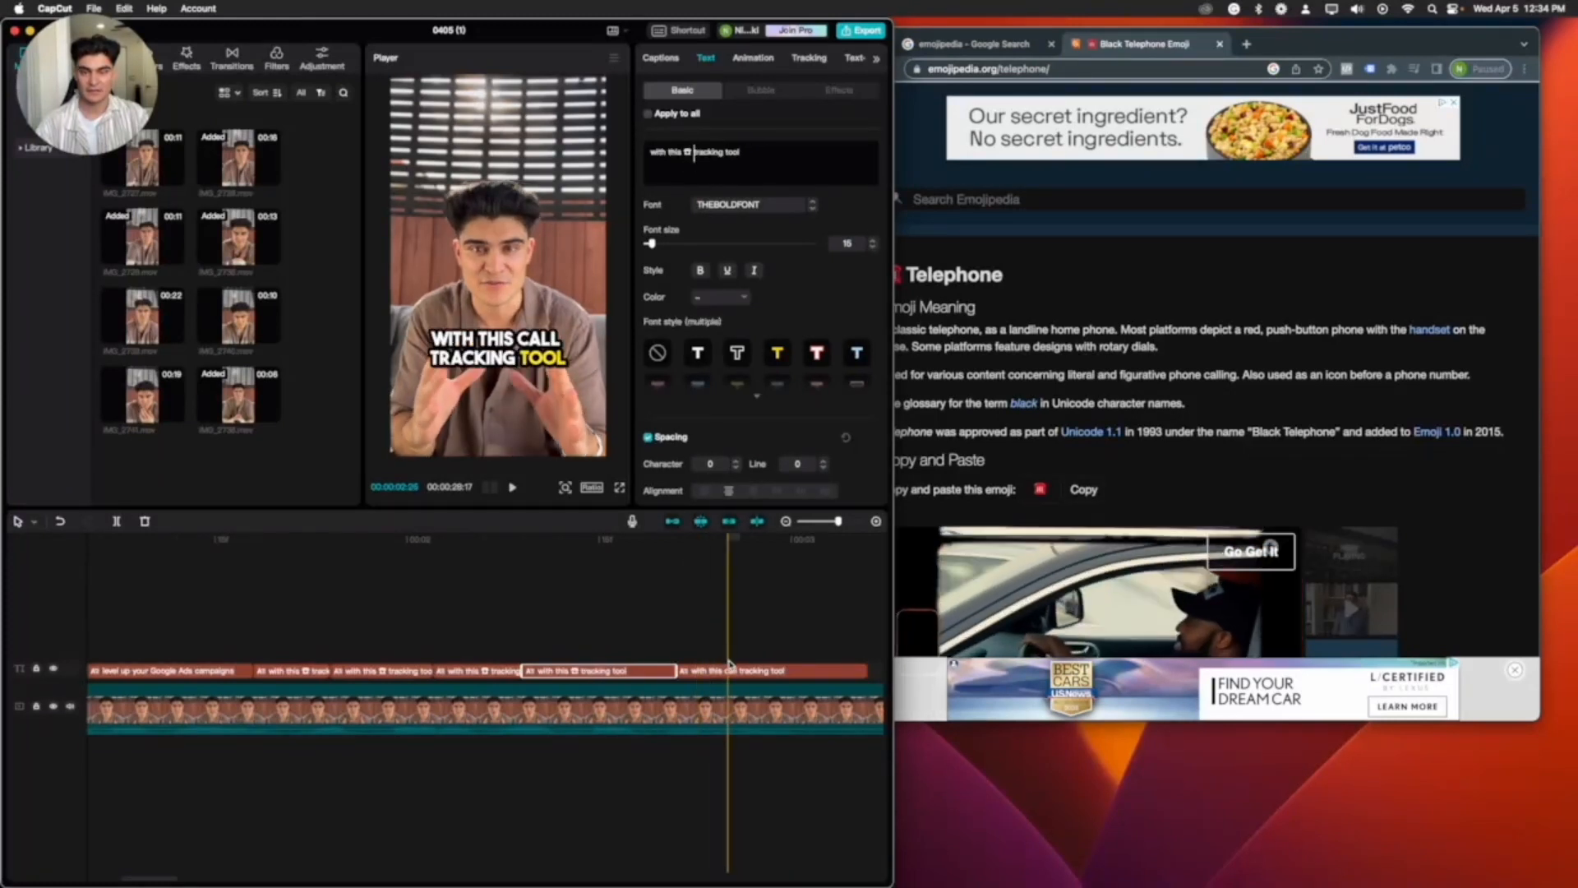
pyautogui.click(740, 670)
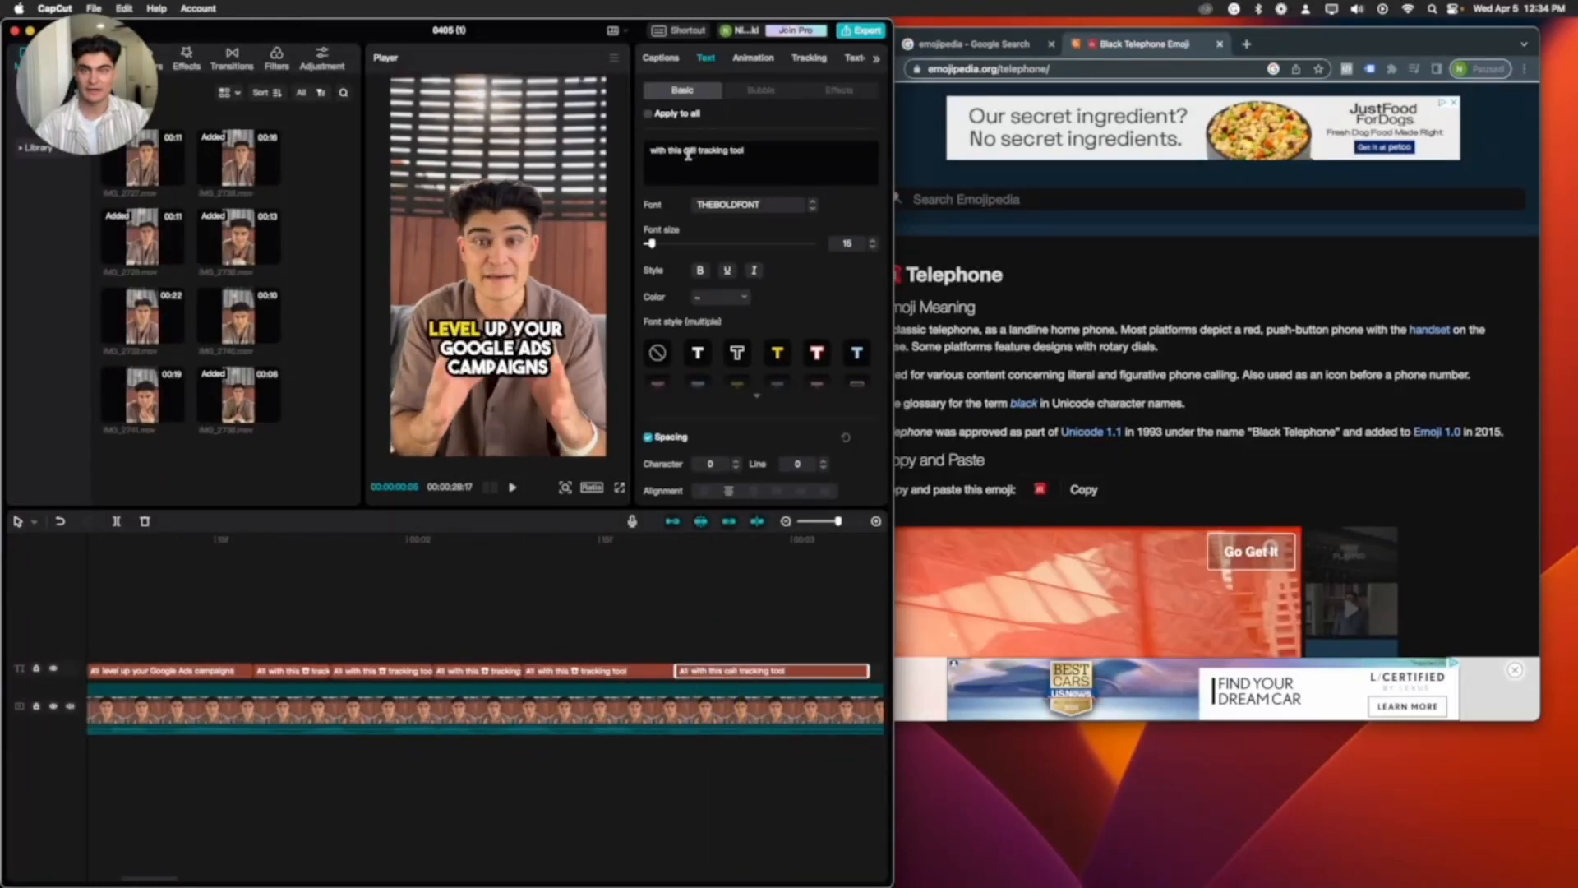
pyautogui.click(689, 155)
pyautogui.press('shift+super+Right')
pyautogui.write('☎')
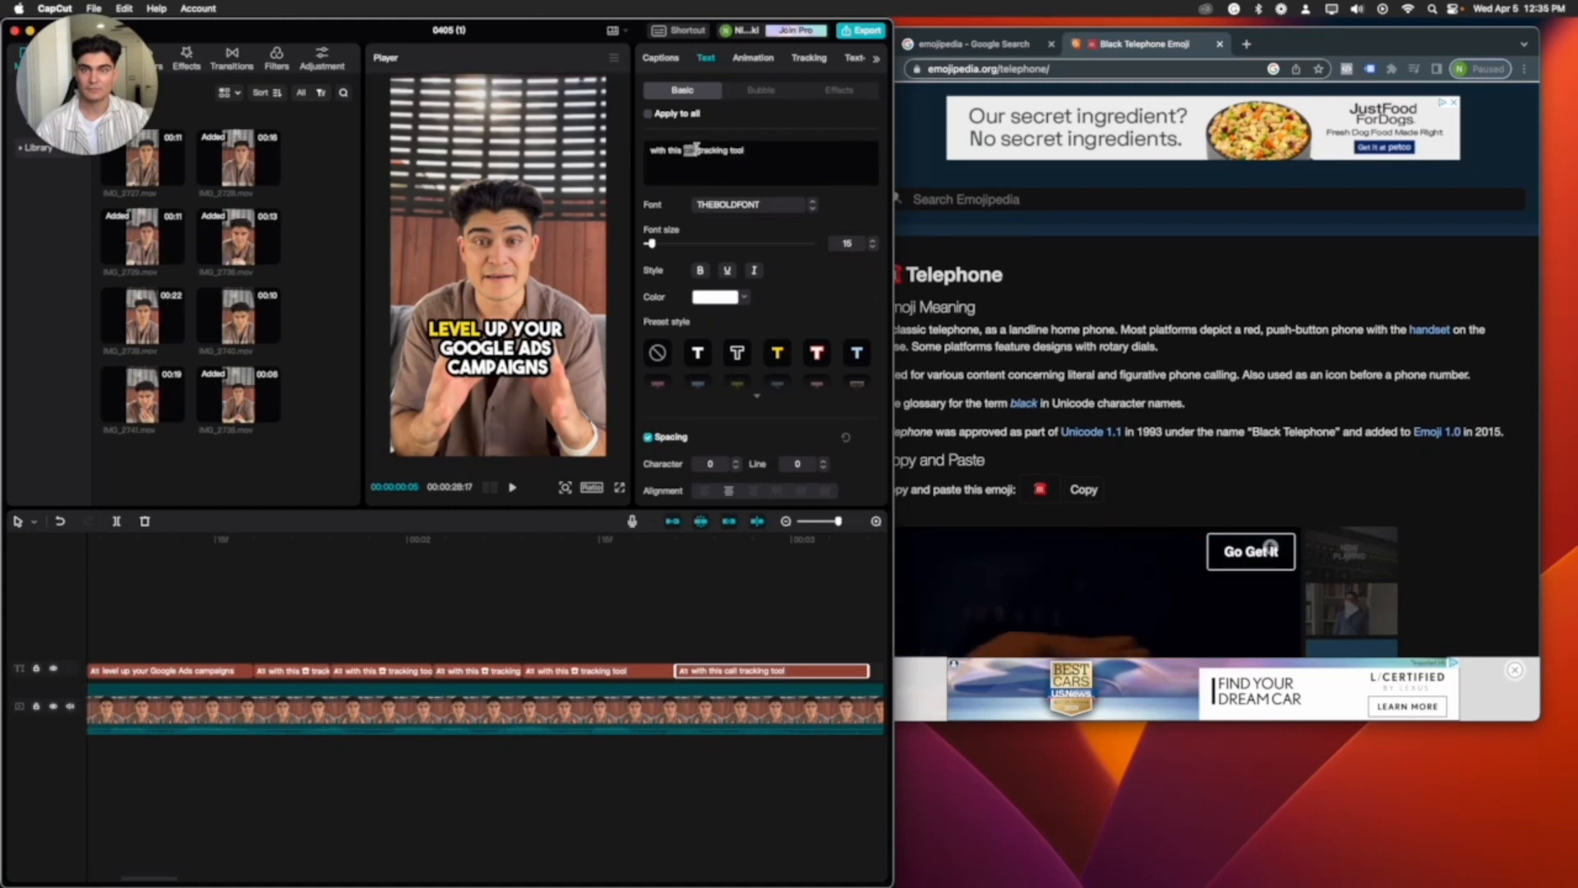
pyautogui.click(250, 639)
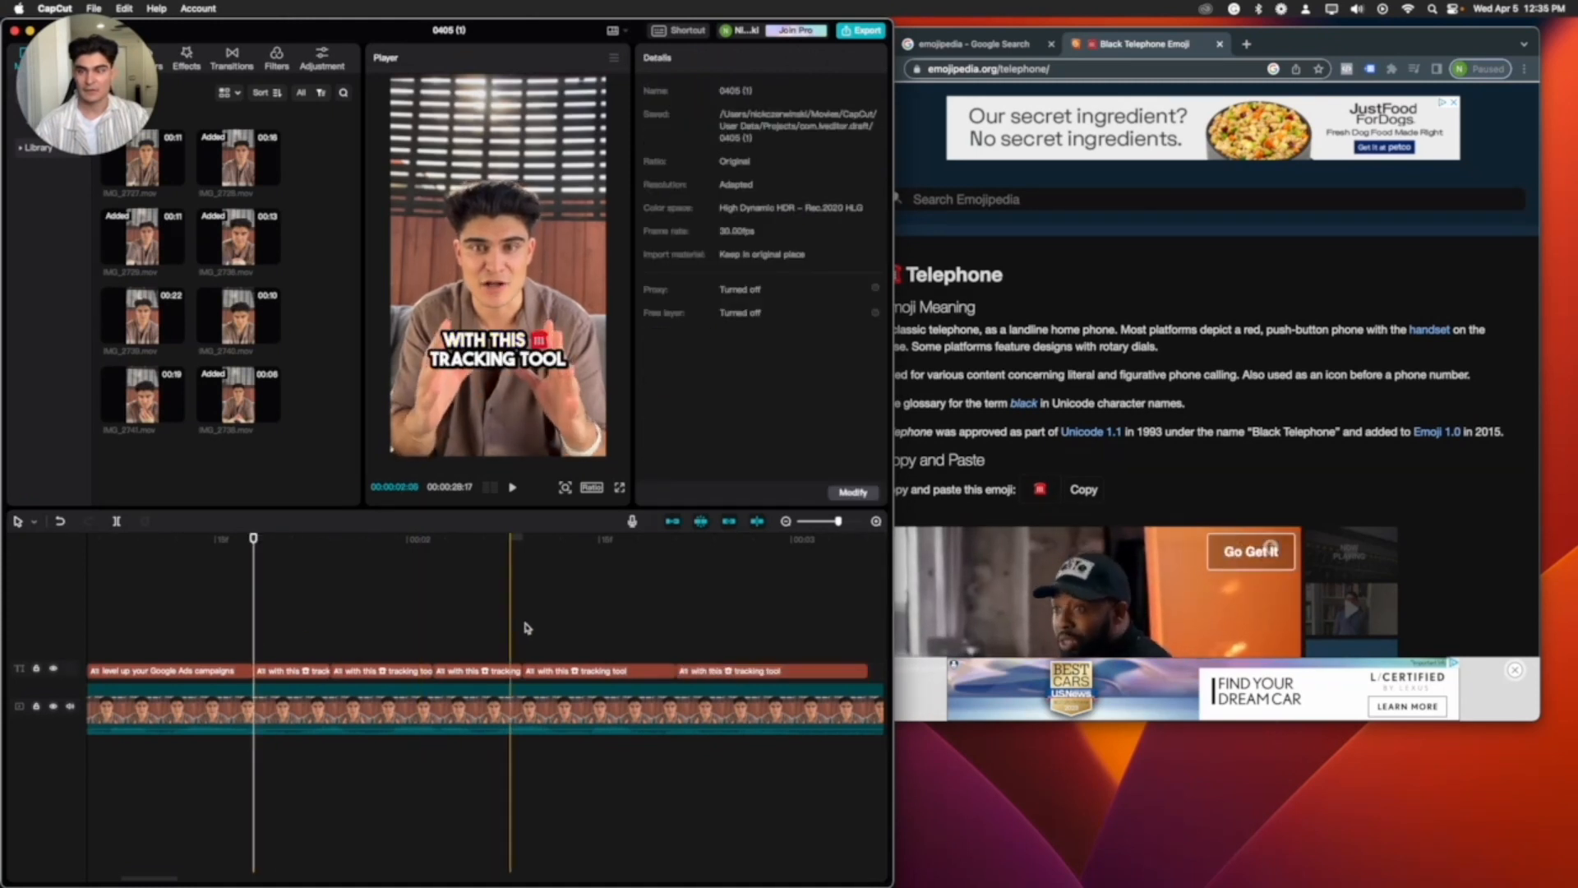
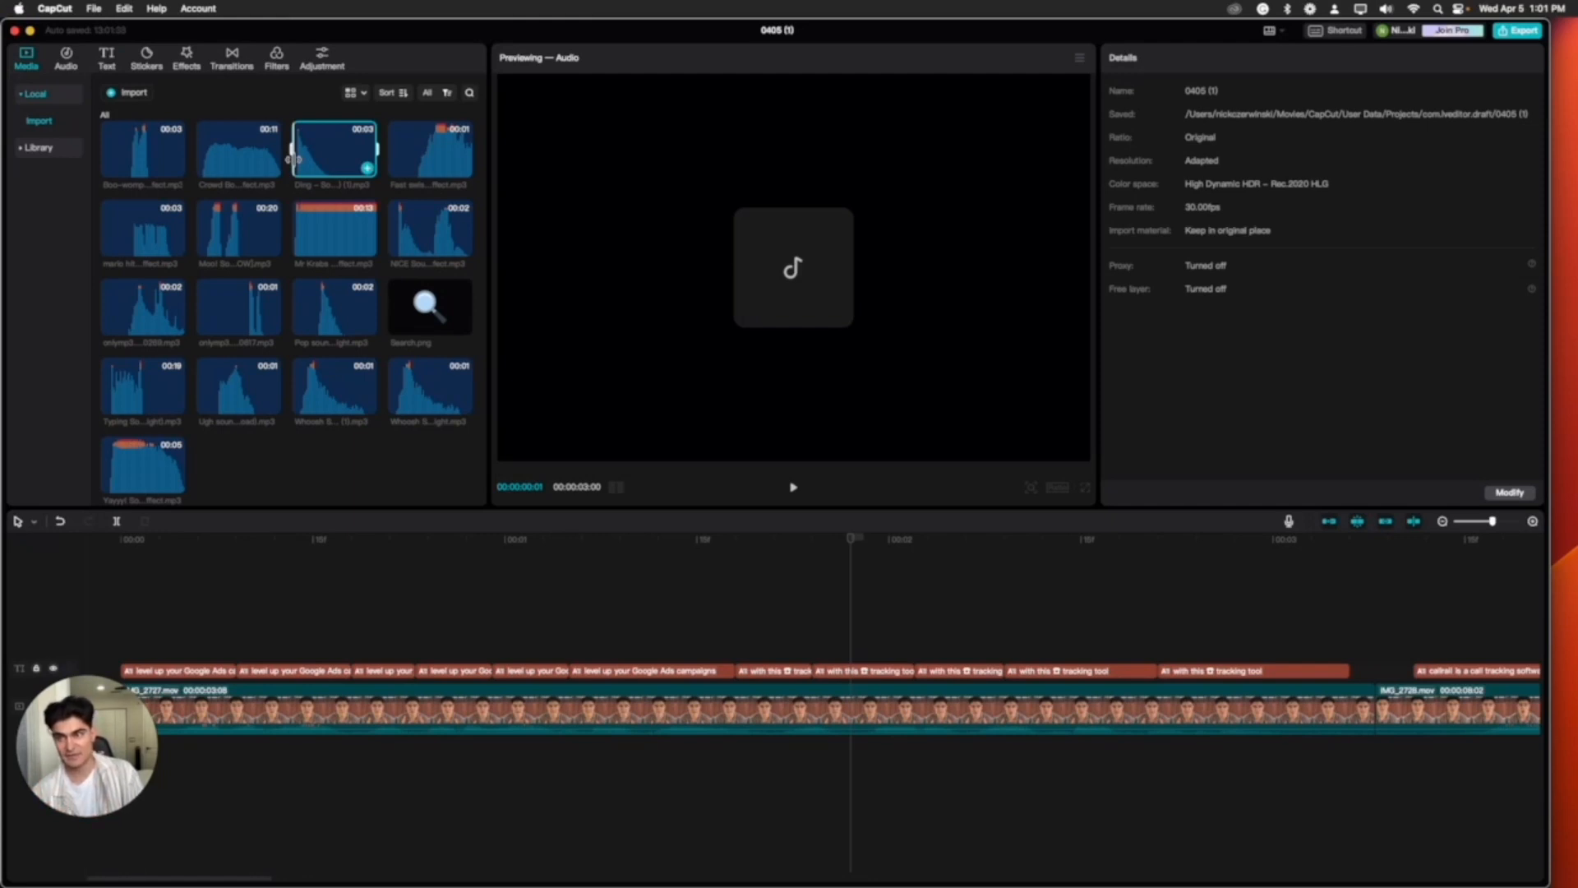
# Step: Preview the Ding sound effect and add it to the timeline beneath the main video, under the telephone emoji captions
pyautogui.press('space')
pyautogui.press('space')
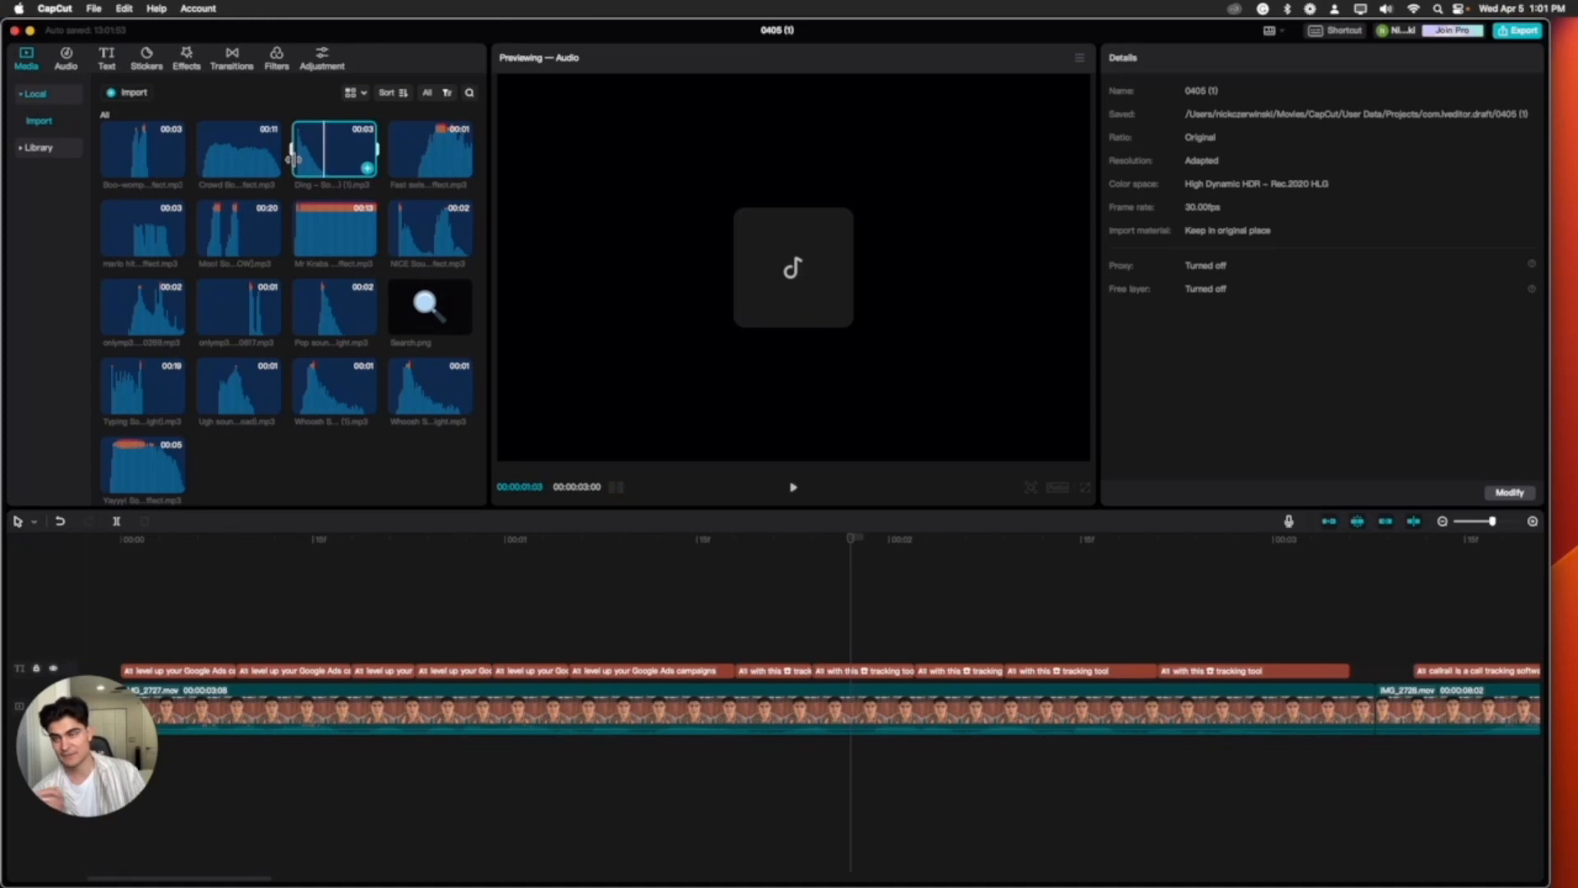
pyautogui.moveTo(294, 158); pyautogui.dragTo(865, 757)
pyautogui.hscroll(3, 854, 752)
pyautogui.hscroll(4, 907, 748)
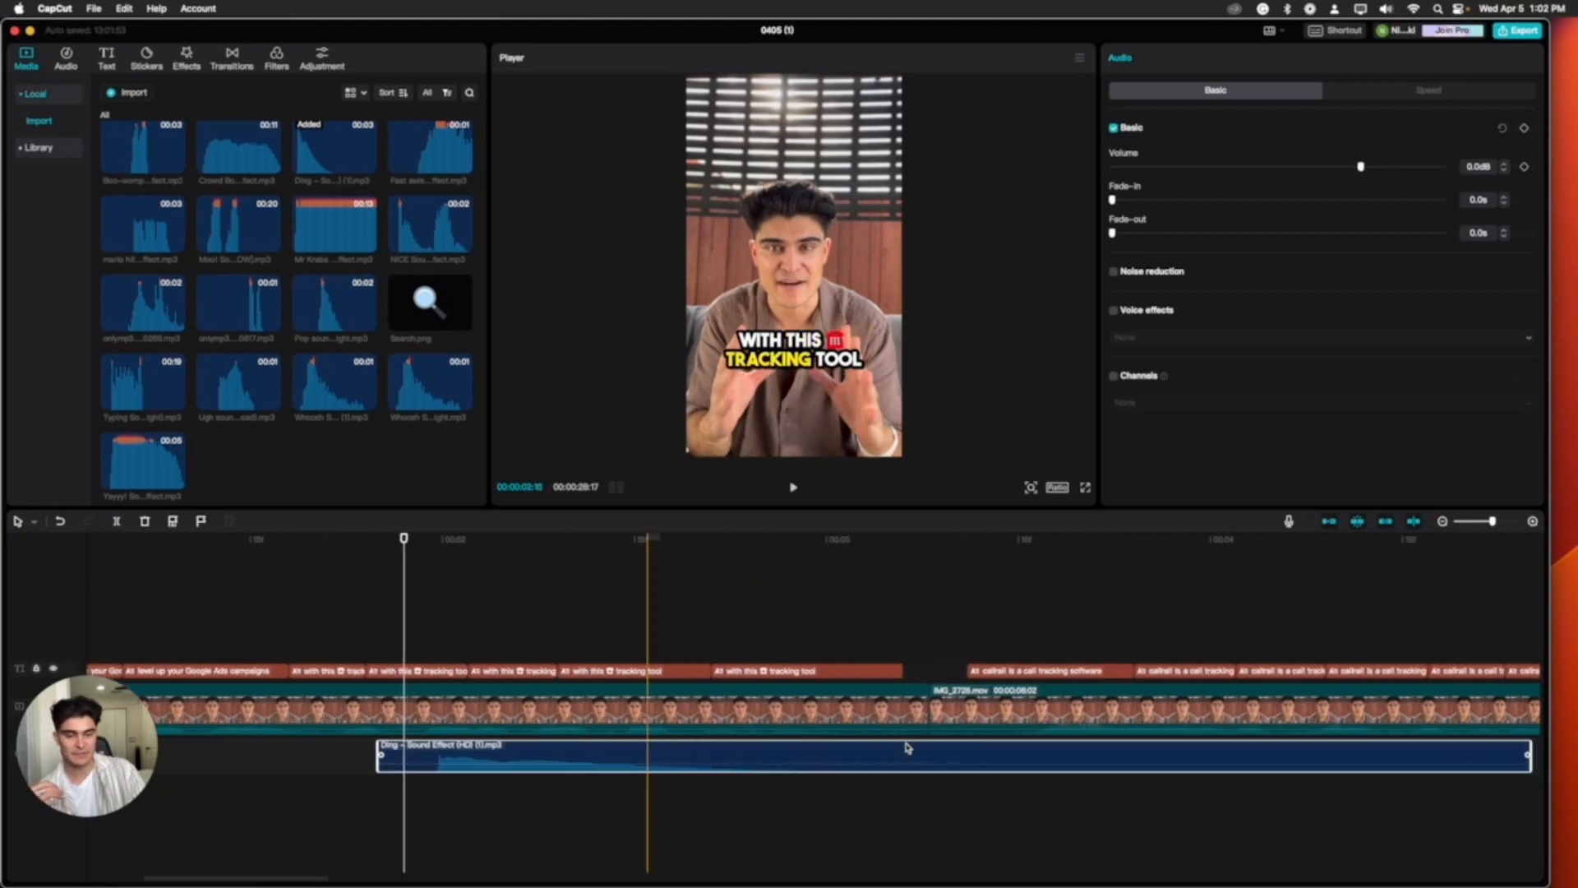
# Step: Trim the end of the Ding sound effect clip to a length of about one second
pyautogui.hscroll(2, 907, 748)
pyautogui.moveTo(1373, 744); pyautogui.dragTo(600, 754)
pyautogui.hscroll(-3, 599, 753)
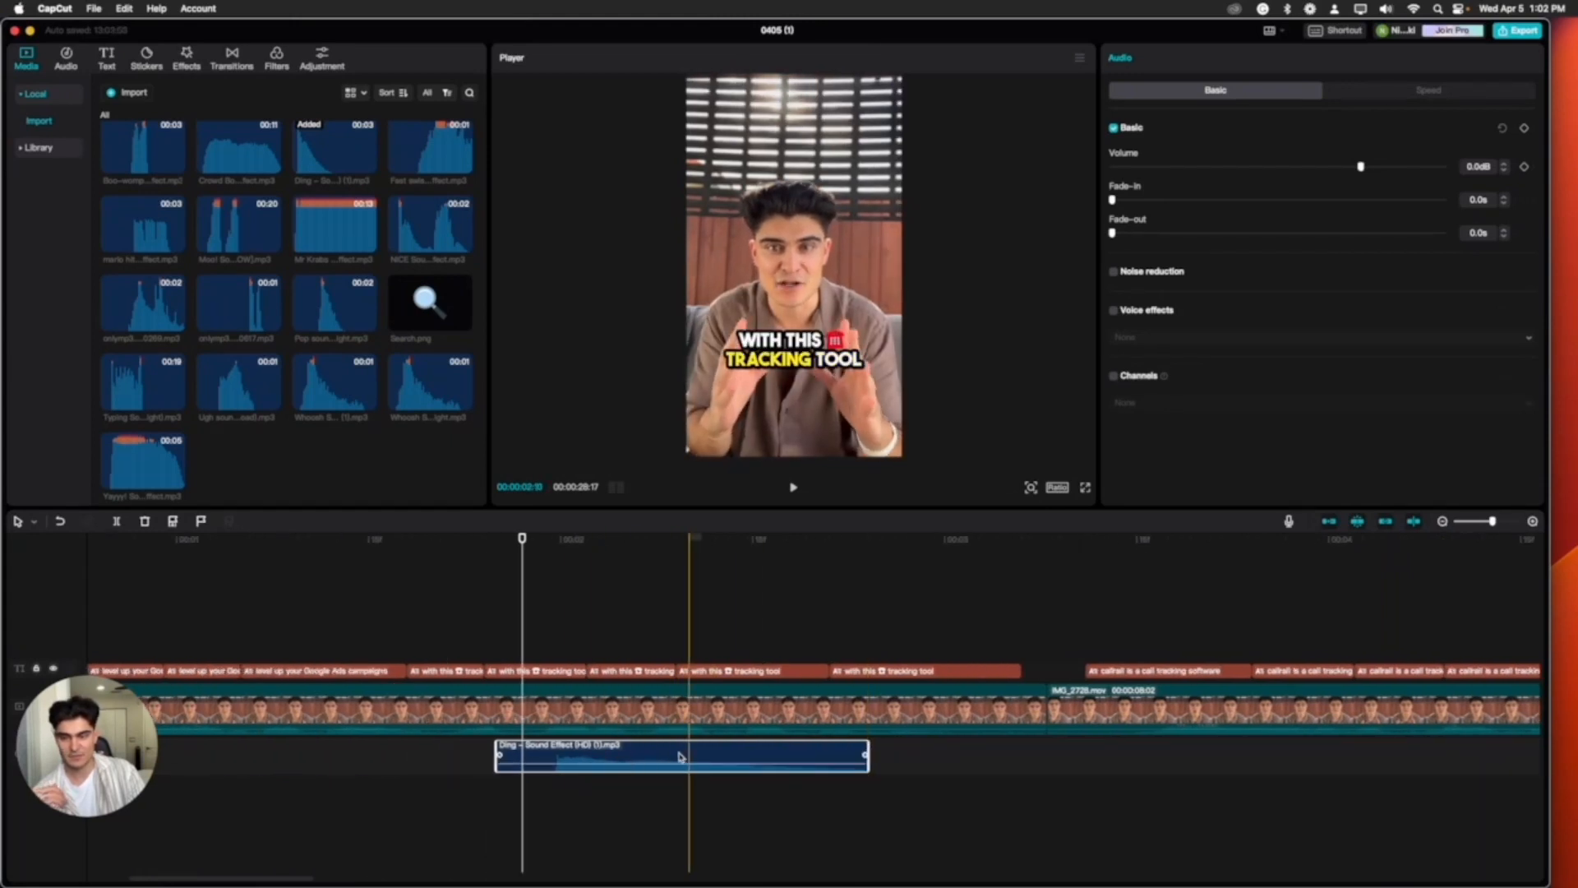
# Step: Move the Ding clip to start at about 00:00:02:12, and play from the "campaigns" caption to check its timing
pyautogui.click(358, 752)
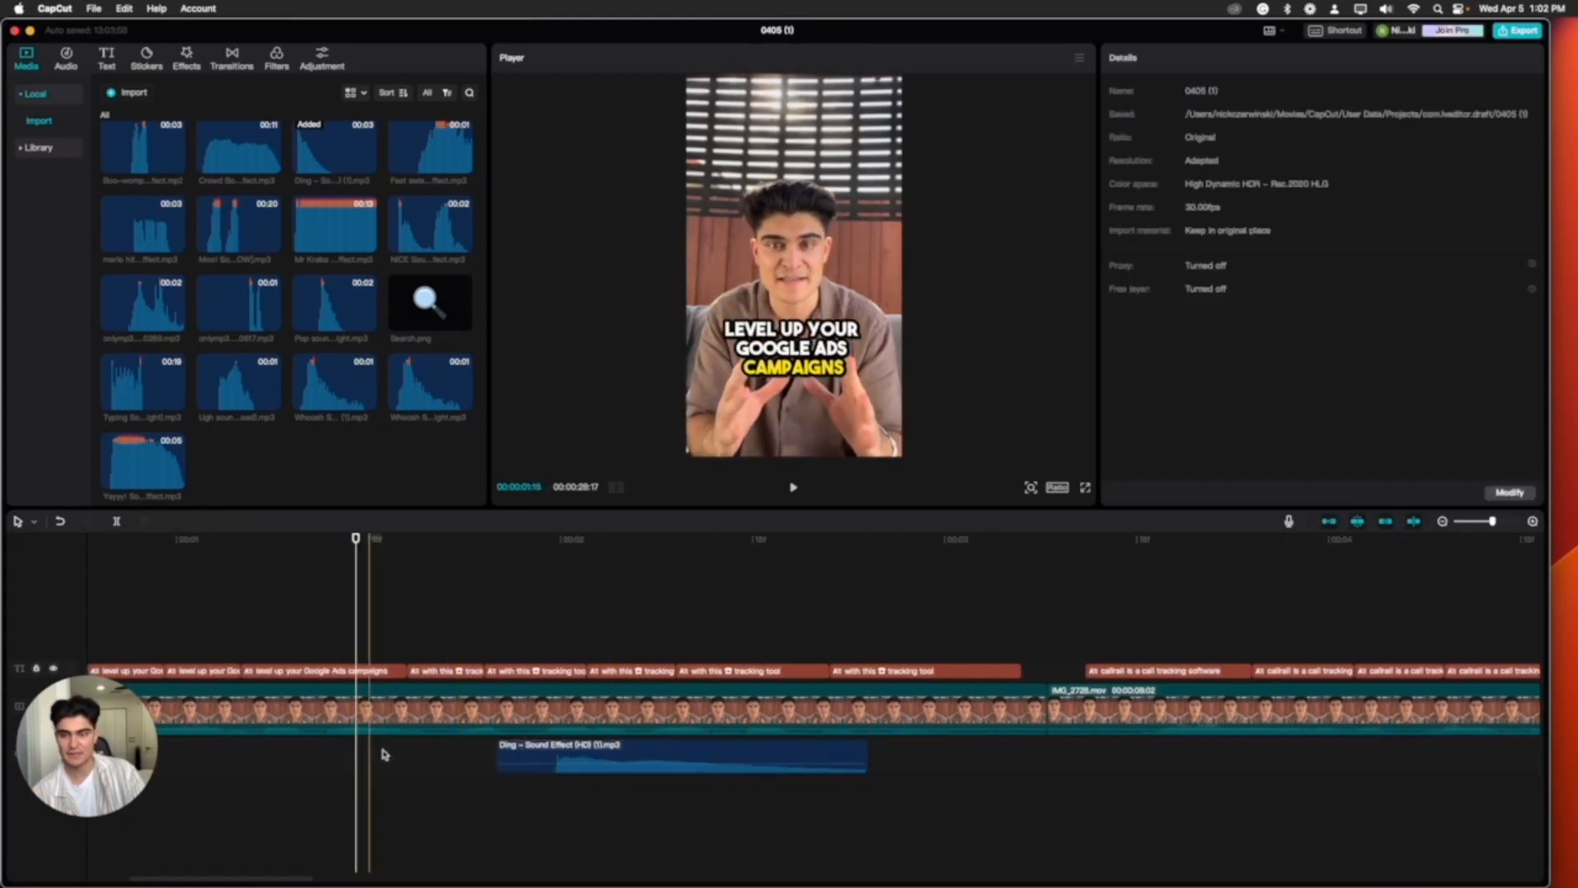
pyautogui.moveTo(540, 752); pyautogui.dragTo(775, 751)
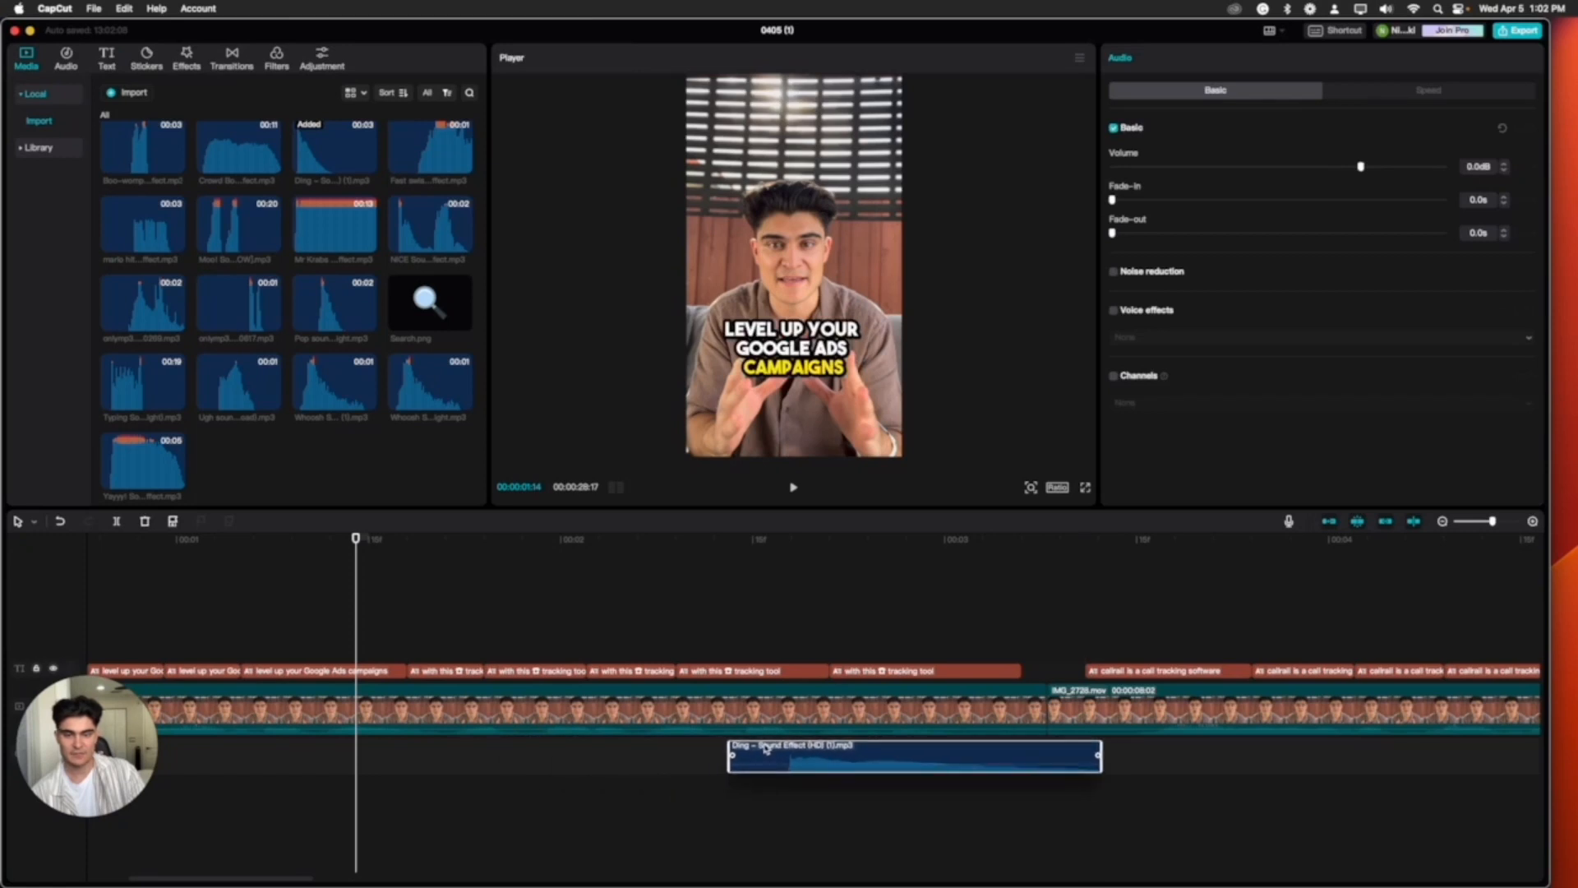
pyautogui.click(366, 767)
pyautogui.press('space')
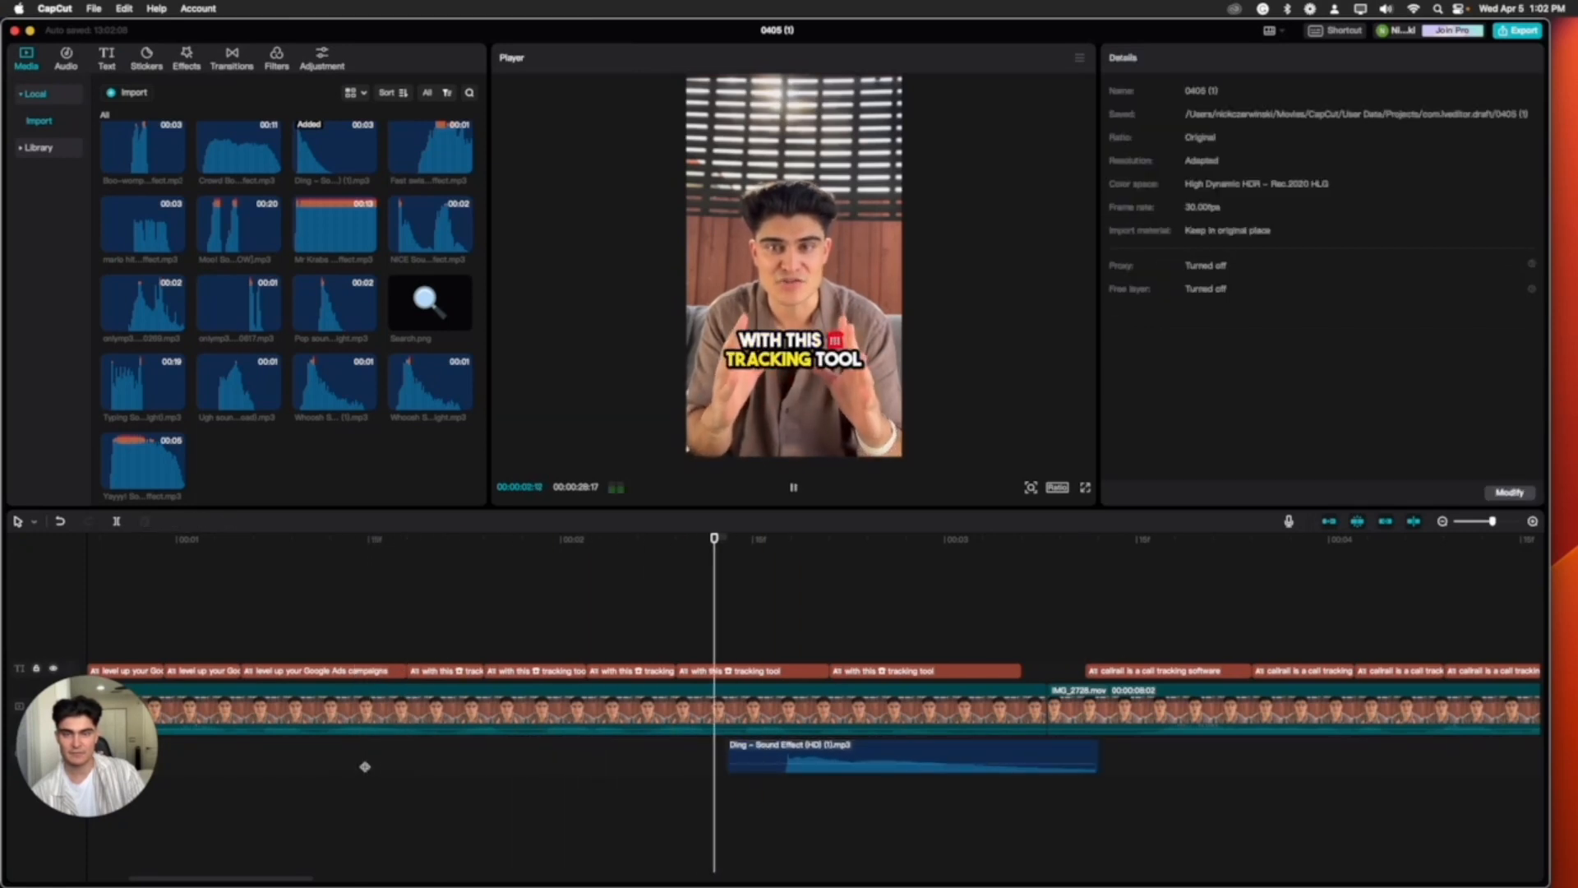
pyautogui.press('space')
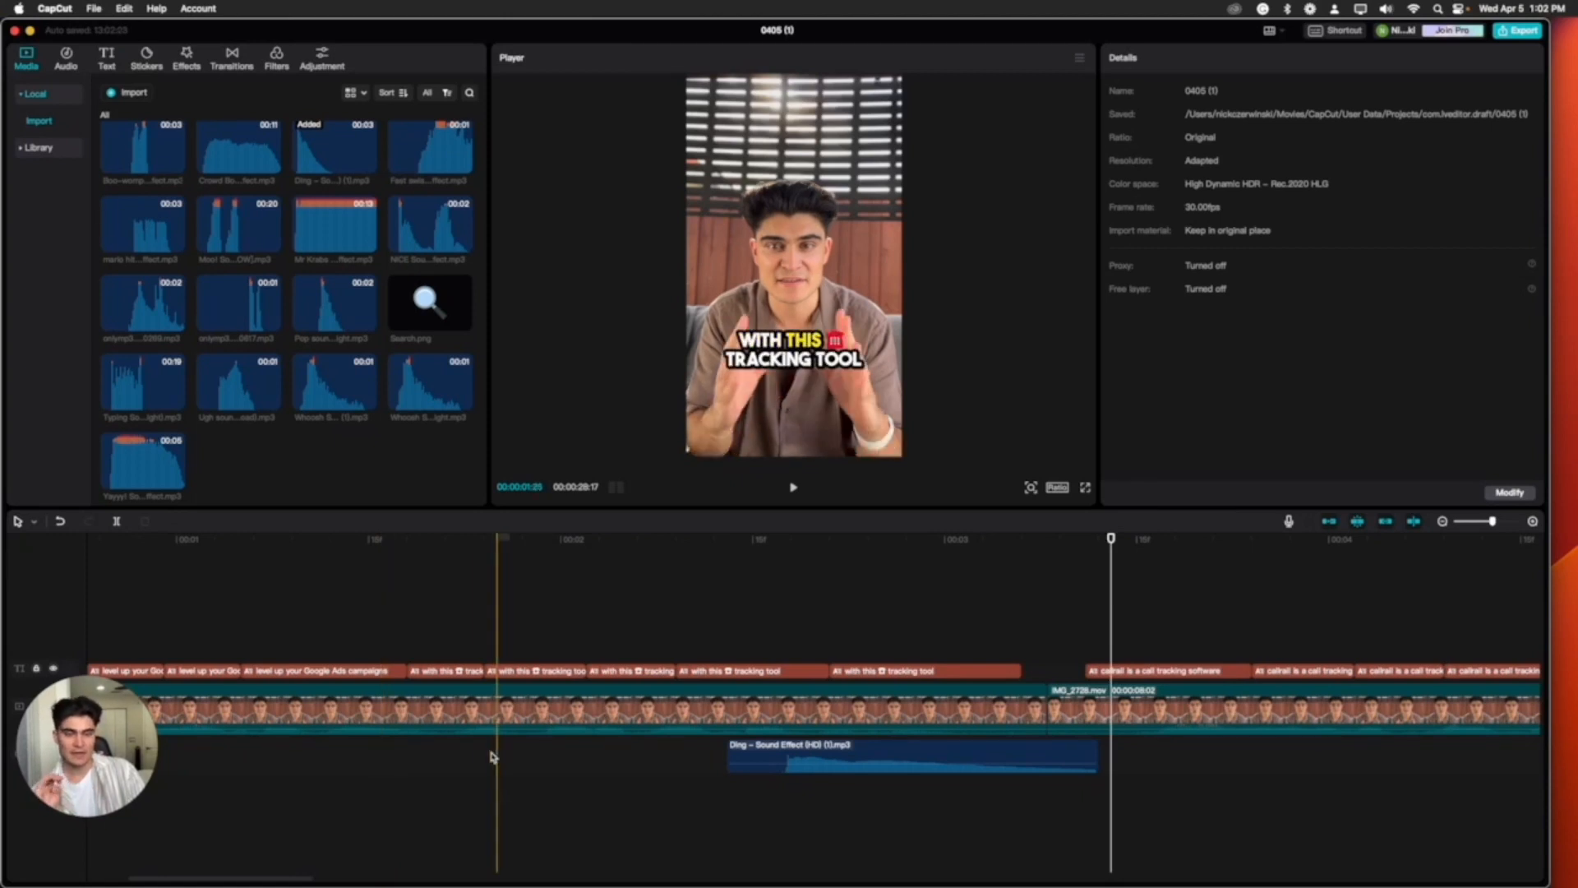
# Step: Place the playhead at 00:00:19:25, near the start of the first "also gives its users" caption
pyautogui.hscroll(2, 565, 725)
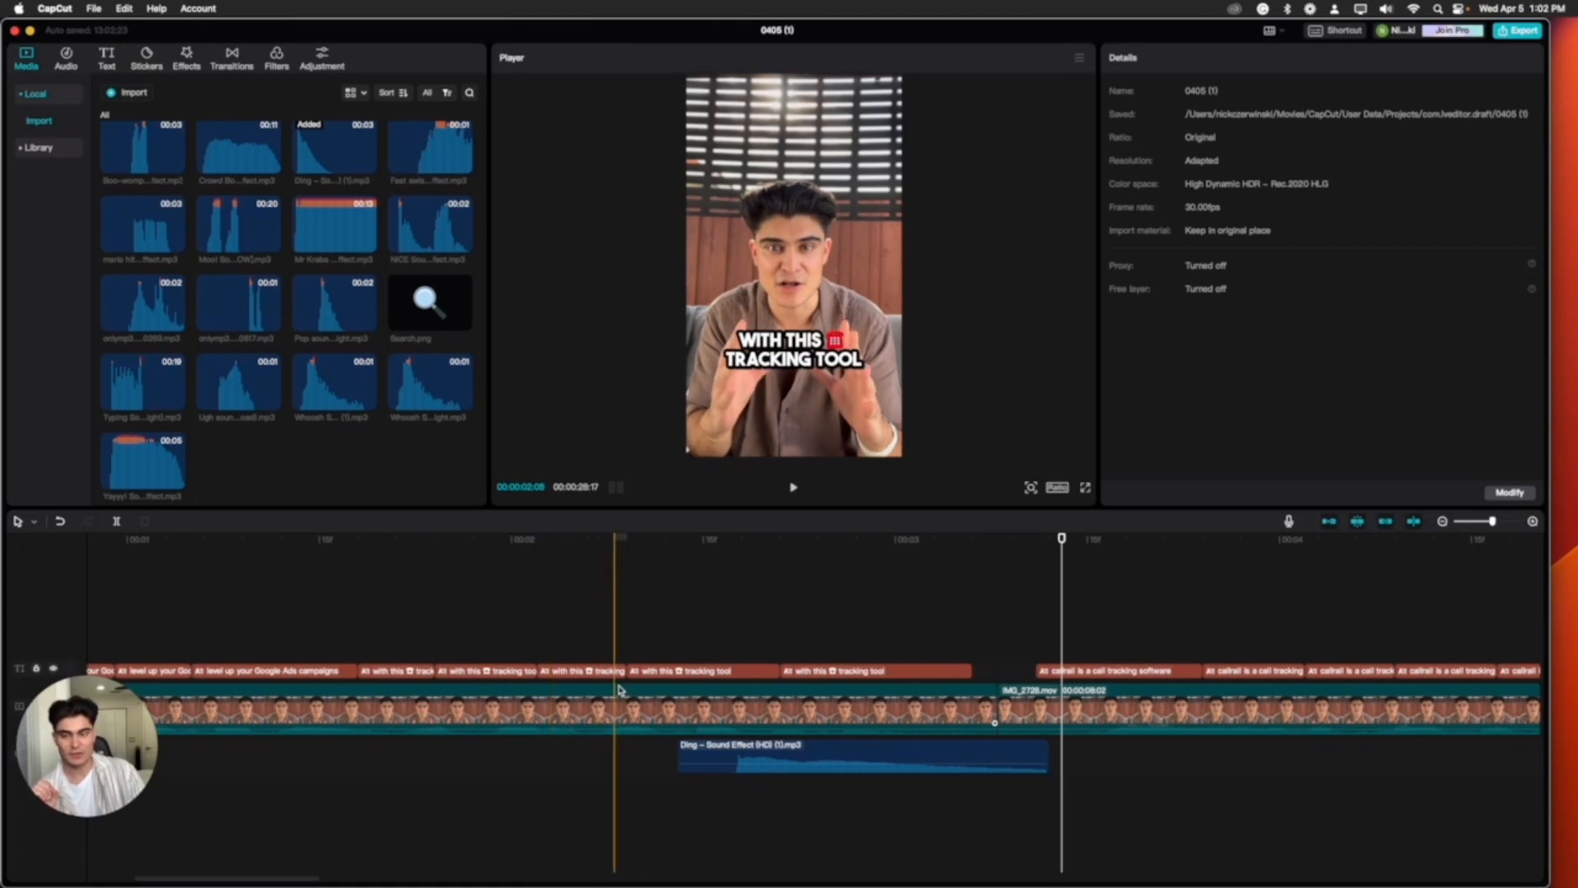
pyautogui.hscroll(10, 632, 699)
pyautogui.hscroll(10, 637, 677)
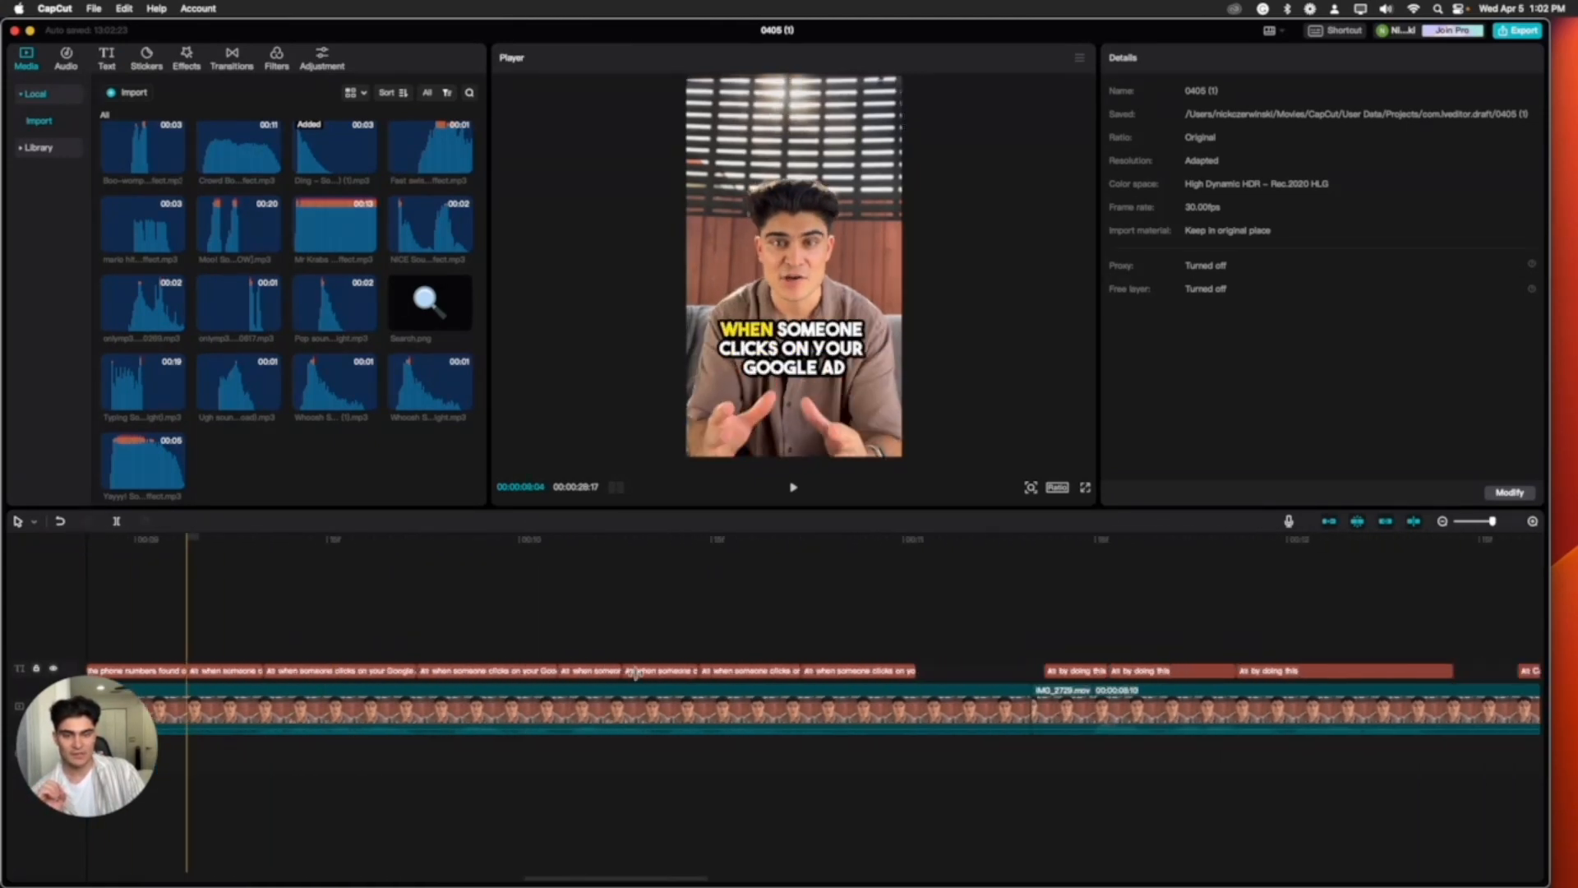
pyautogui.hscroll(15, 940, 664)
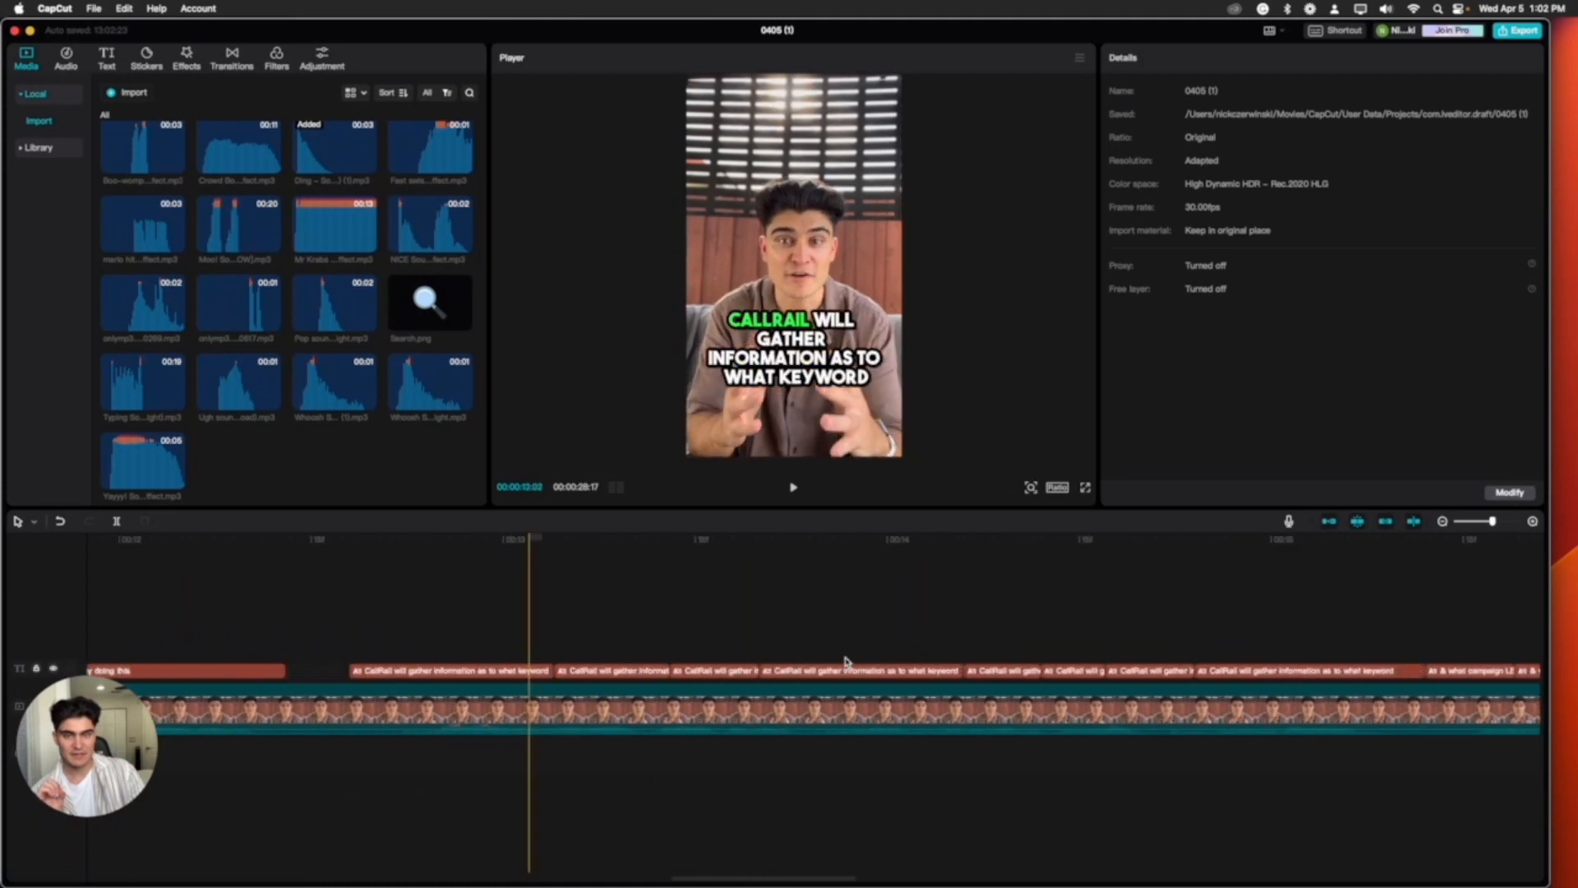
pyautogui.hscroll(15, 748, 636)
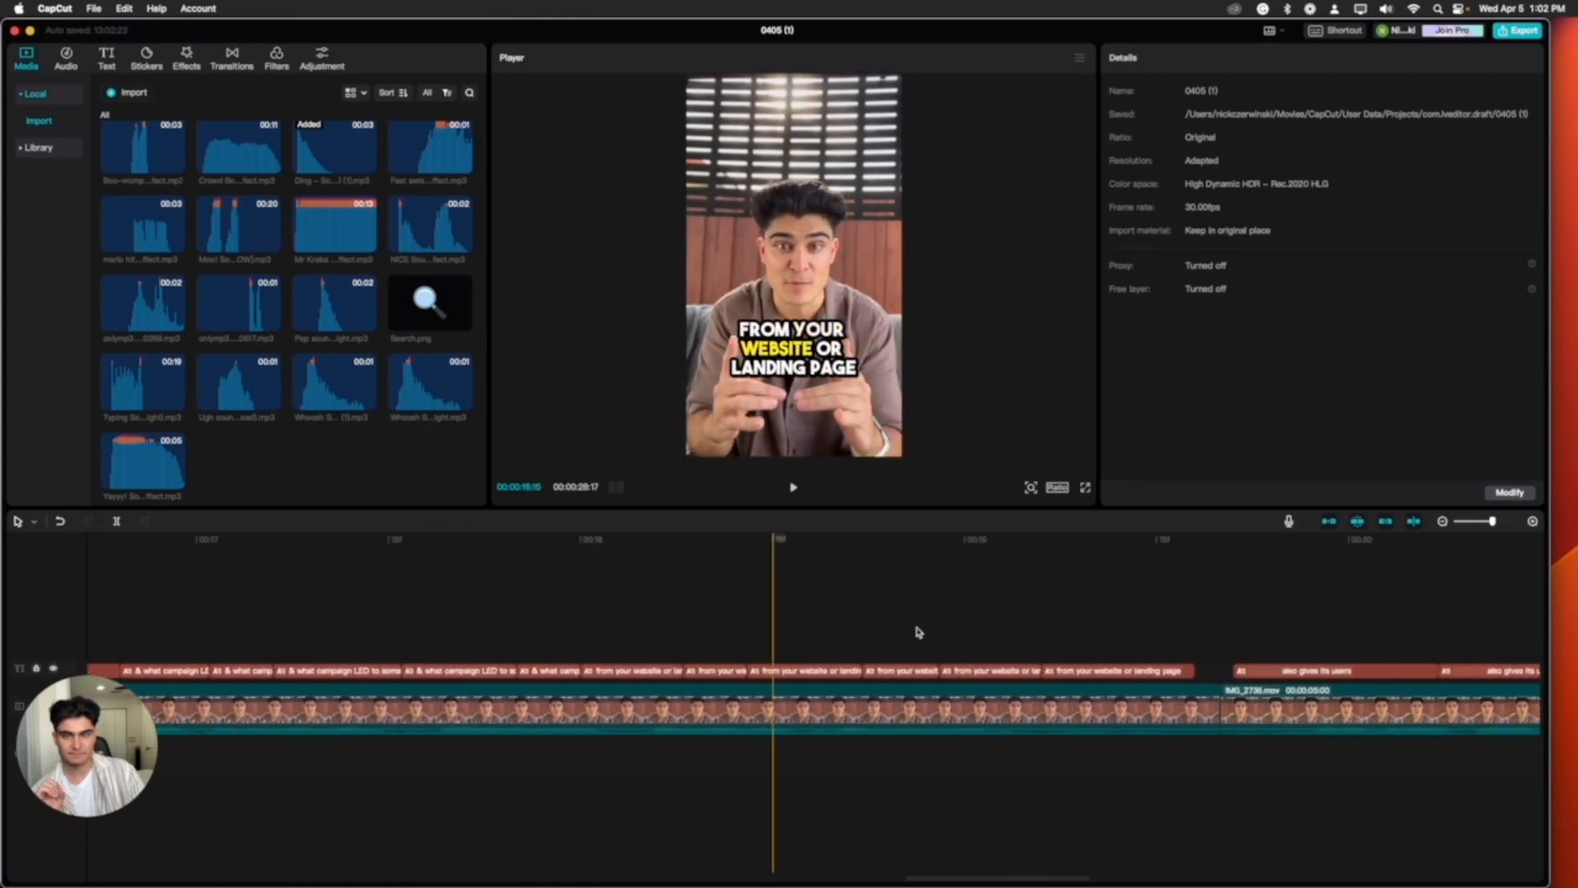
pyautogui.hscroll(2, 973, 650)
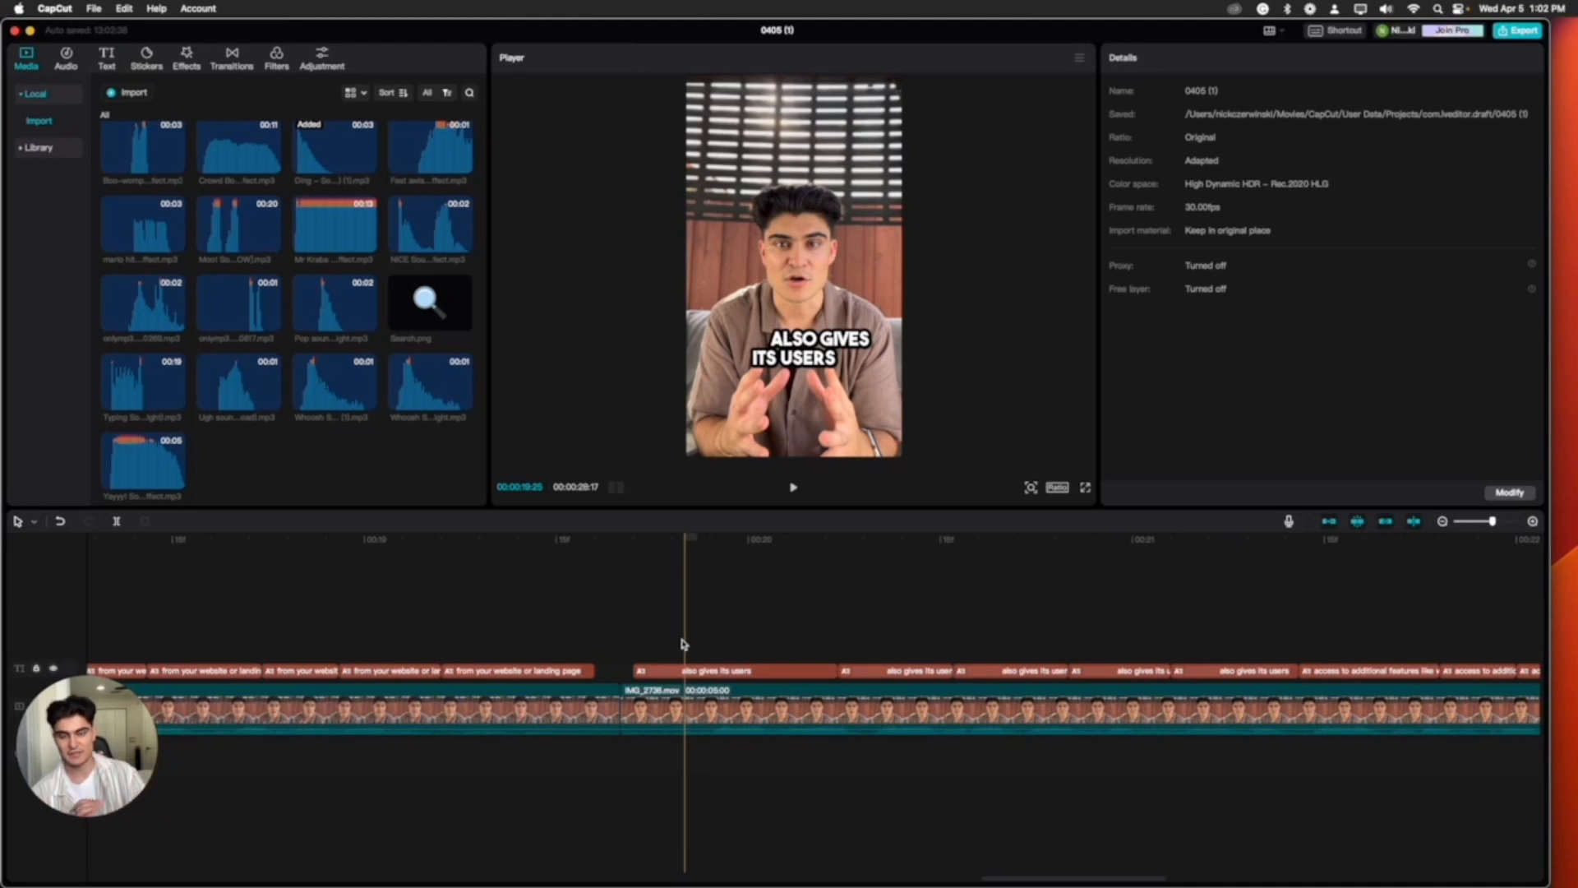
pyautogui.click(682, 643)
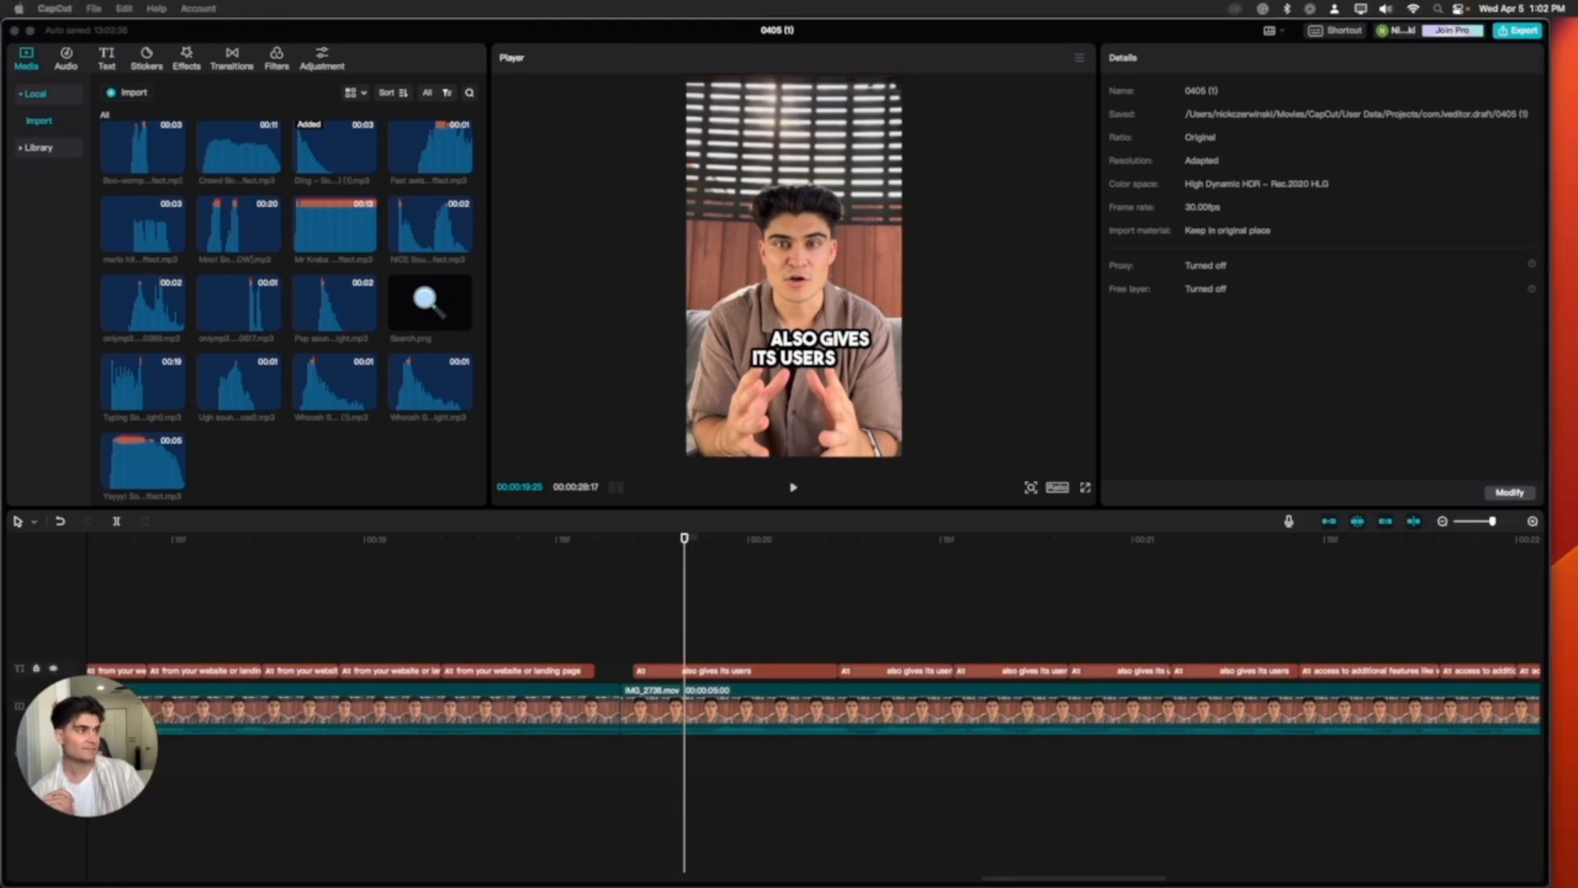
# Step: Bring up a new Chrome window over CapCut and search Google for "callrail logo"
pyautogui.moveTo(1077, 202); pyautogui.dragTo(770, 106)
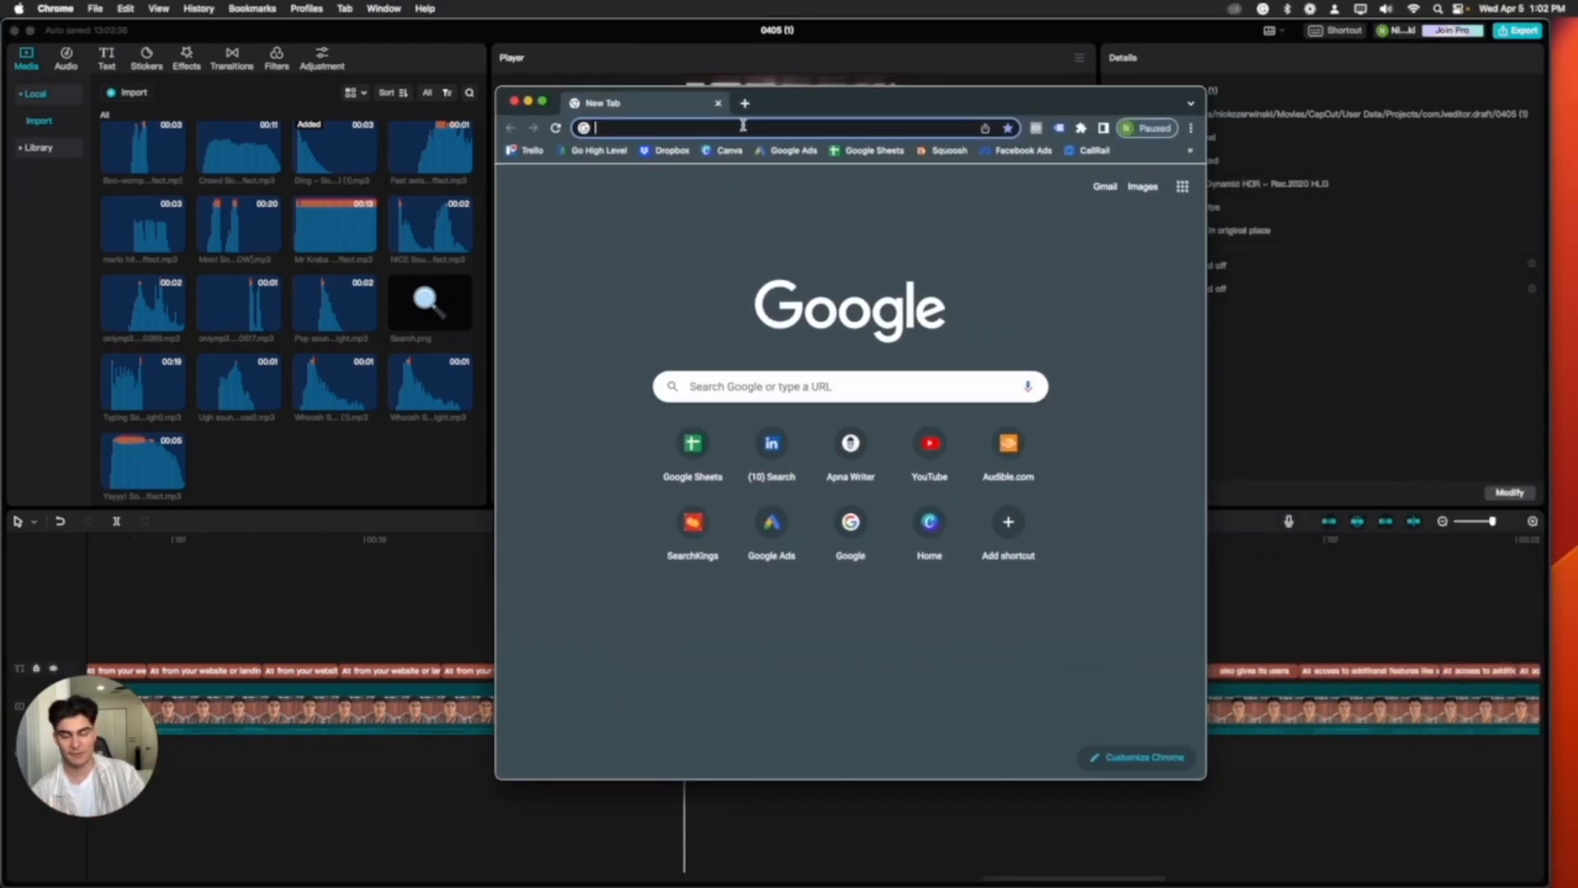
pyautogui.write('callrail')
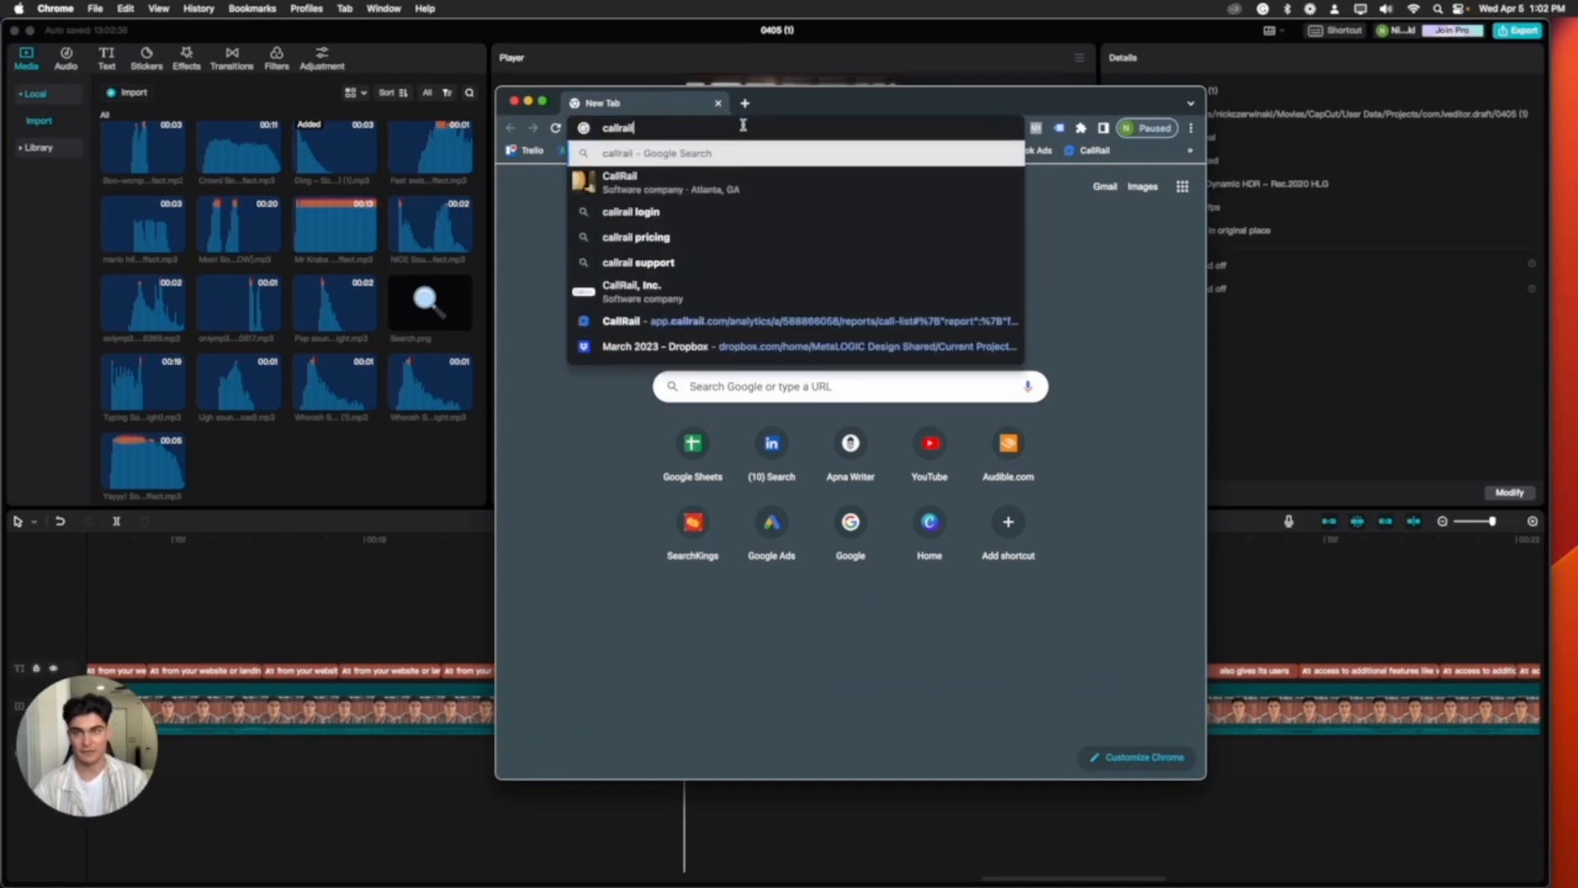
pyautogui.write(' logo')
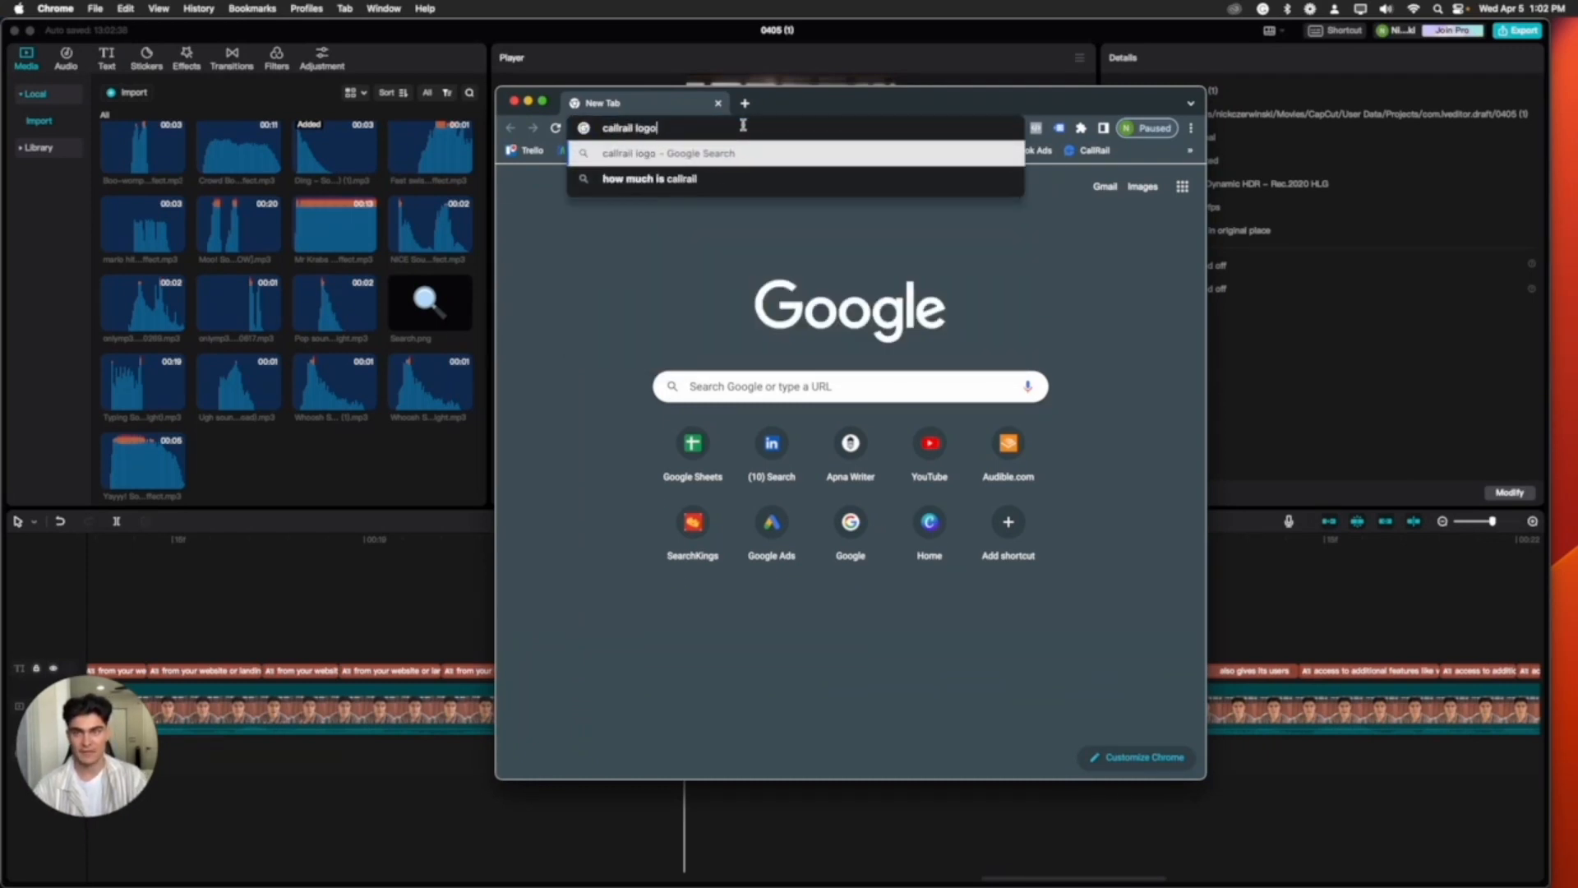
pyautogui.press('Return')
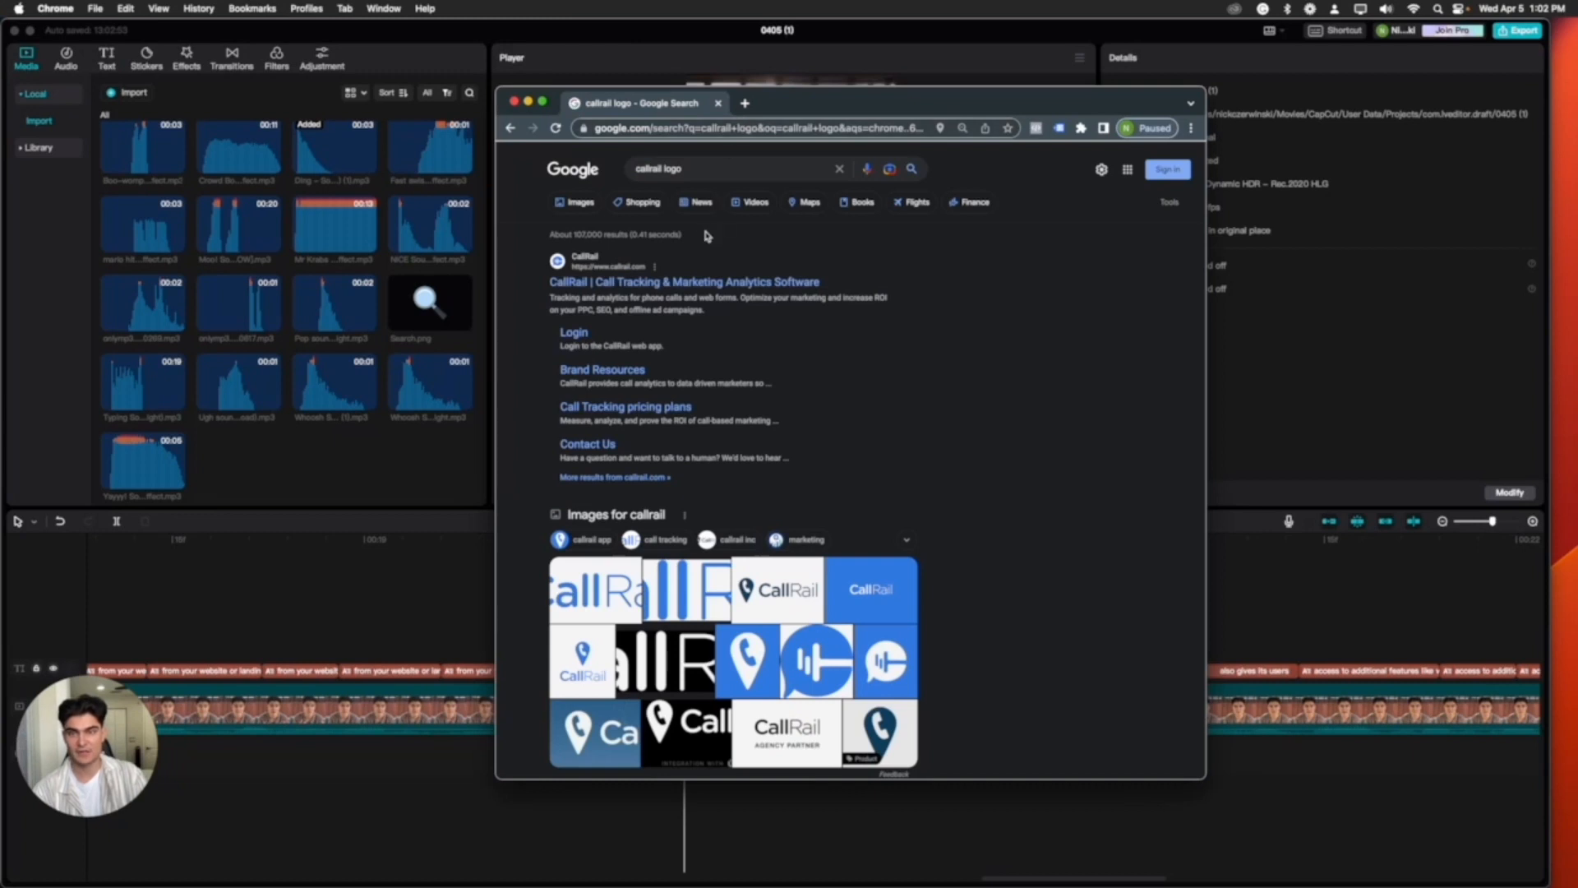
# Step: Save the transparent CallRail logo with the dark blue pin from the Google image results to Downloads as "CallRail Logo"
pyautogui.click(581, 205)
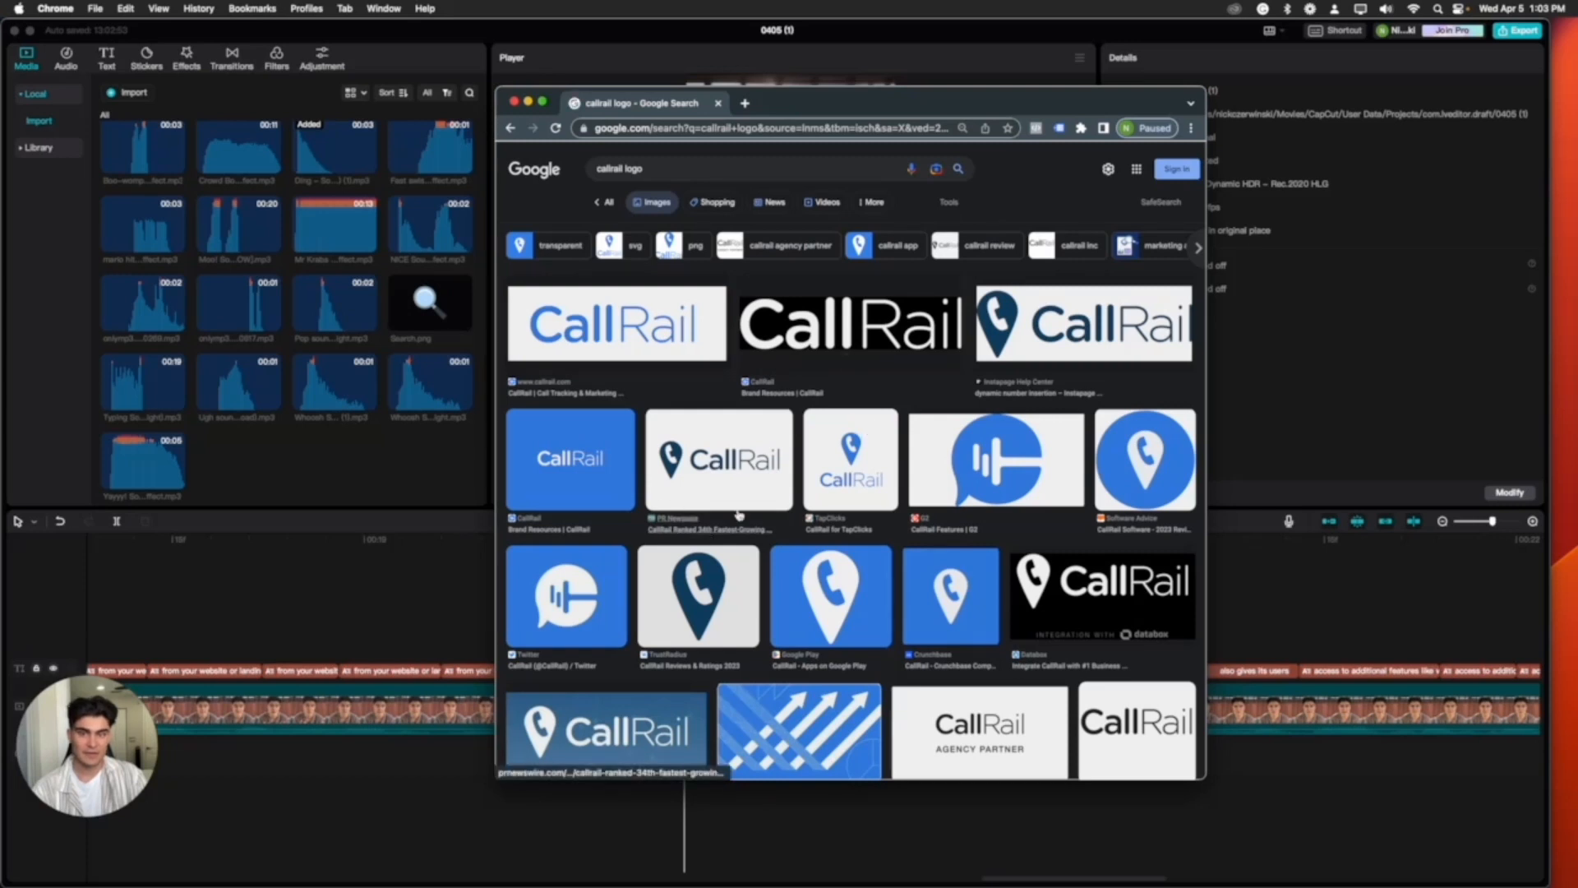
pyautogui.click(1025, 332)
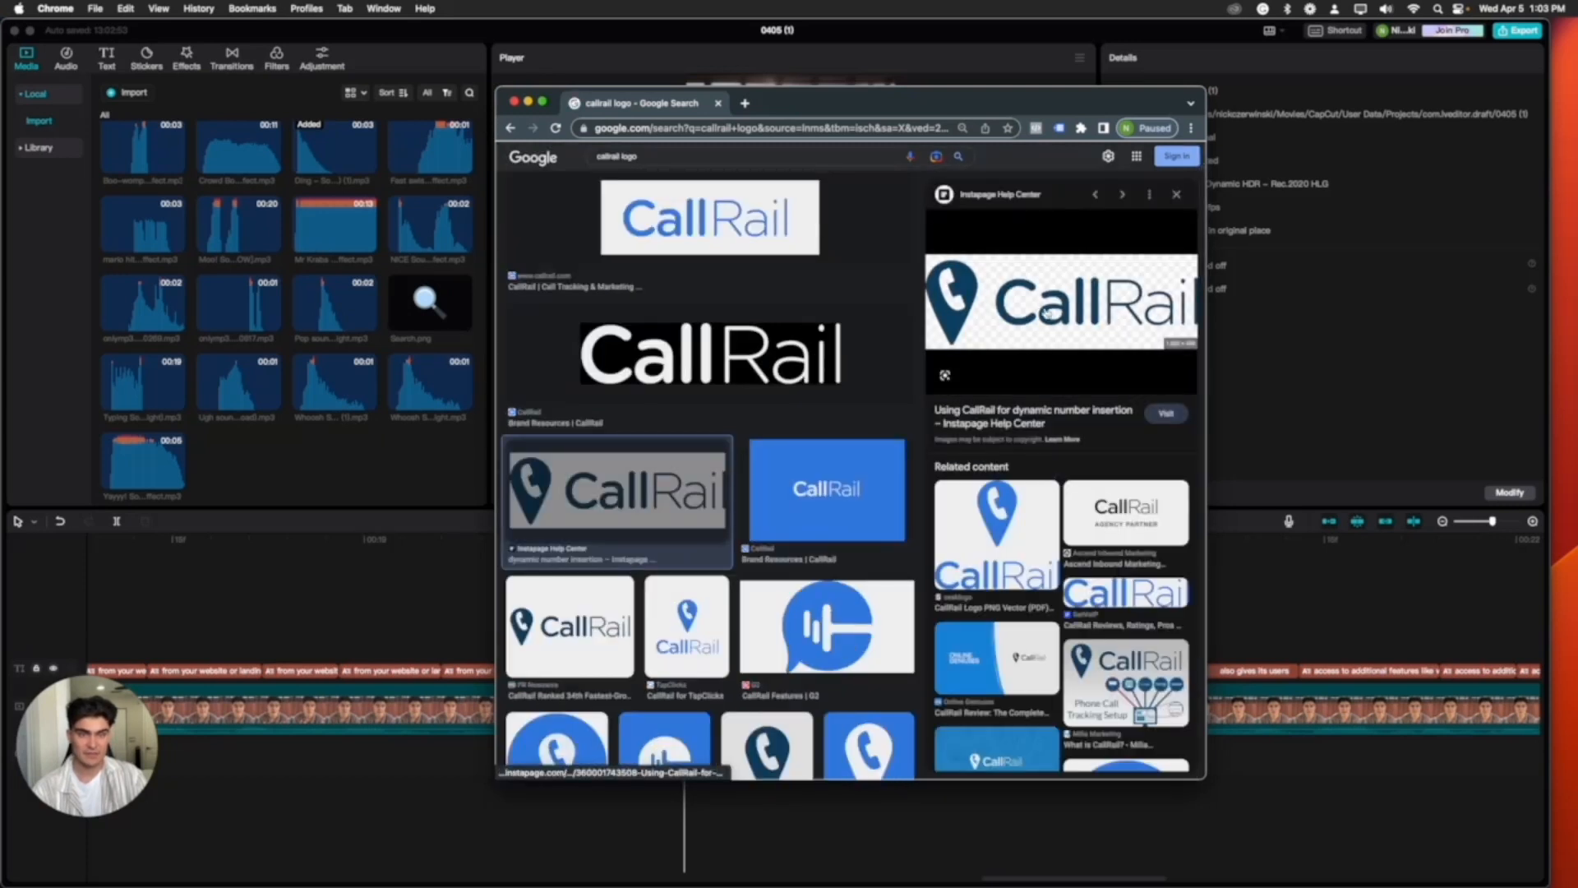
pyautogui.rightClick(1048, 306)
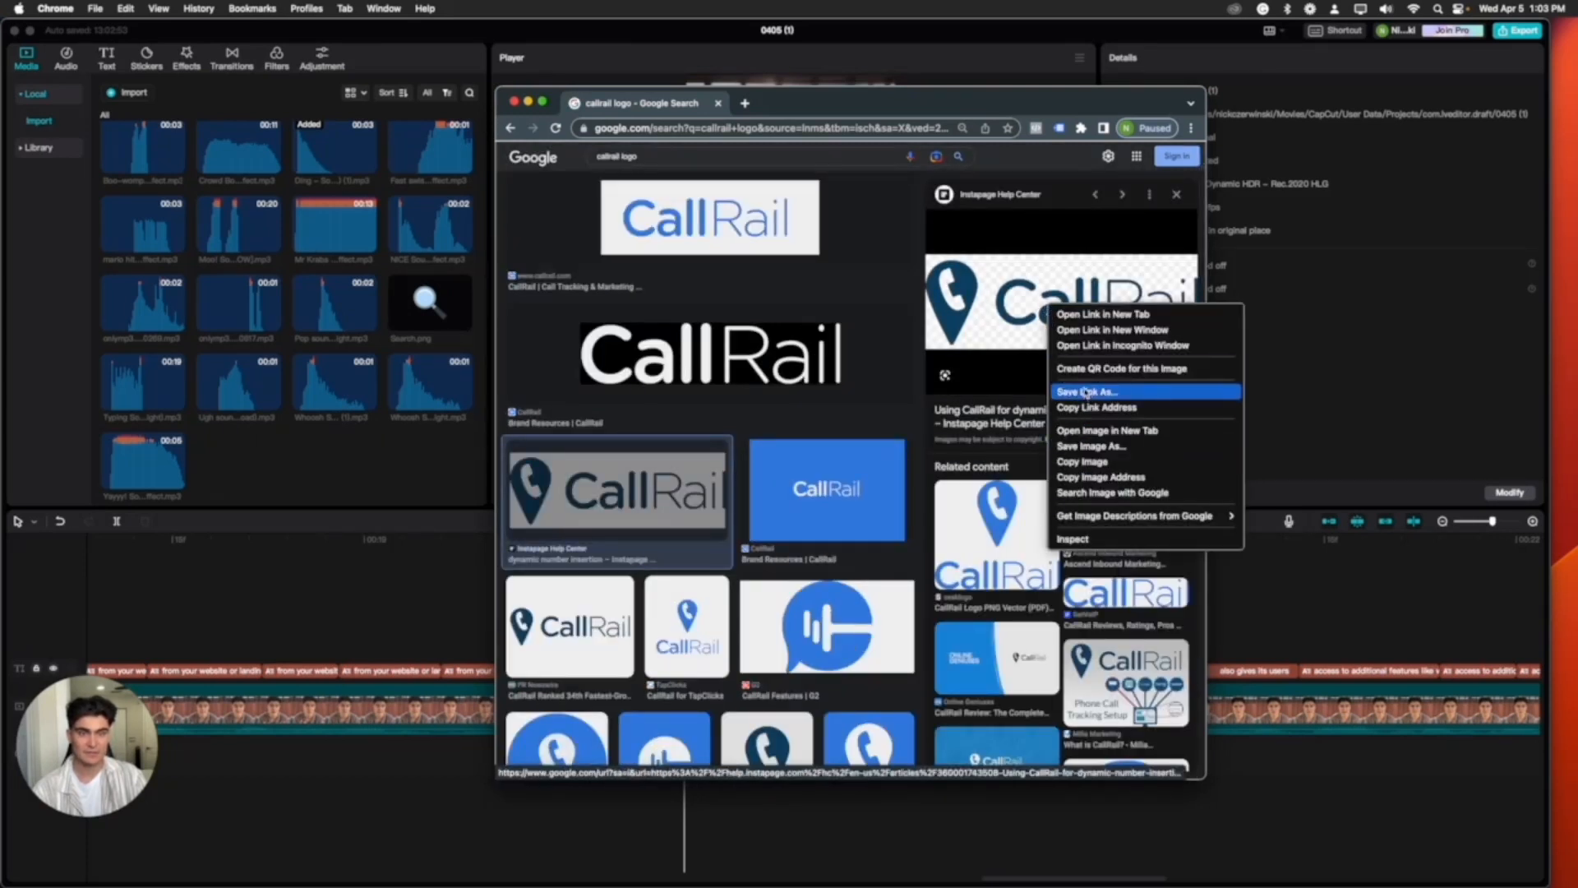
pyautogui.click(1091, 445)
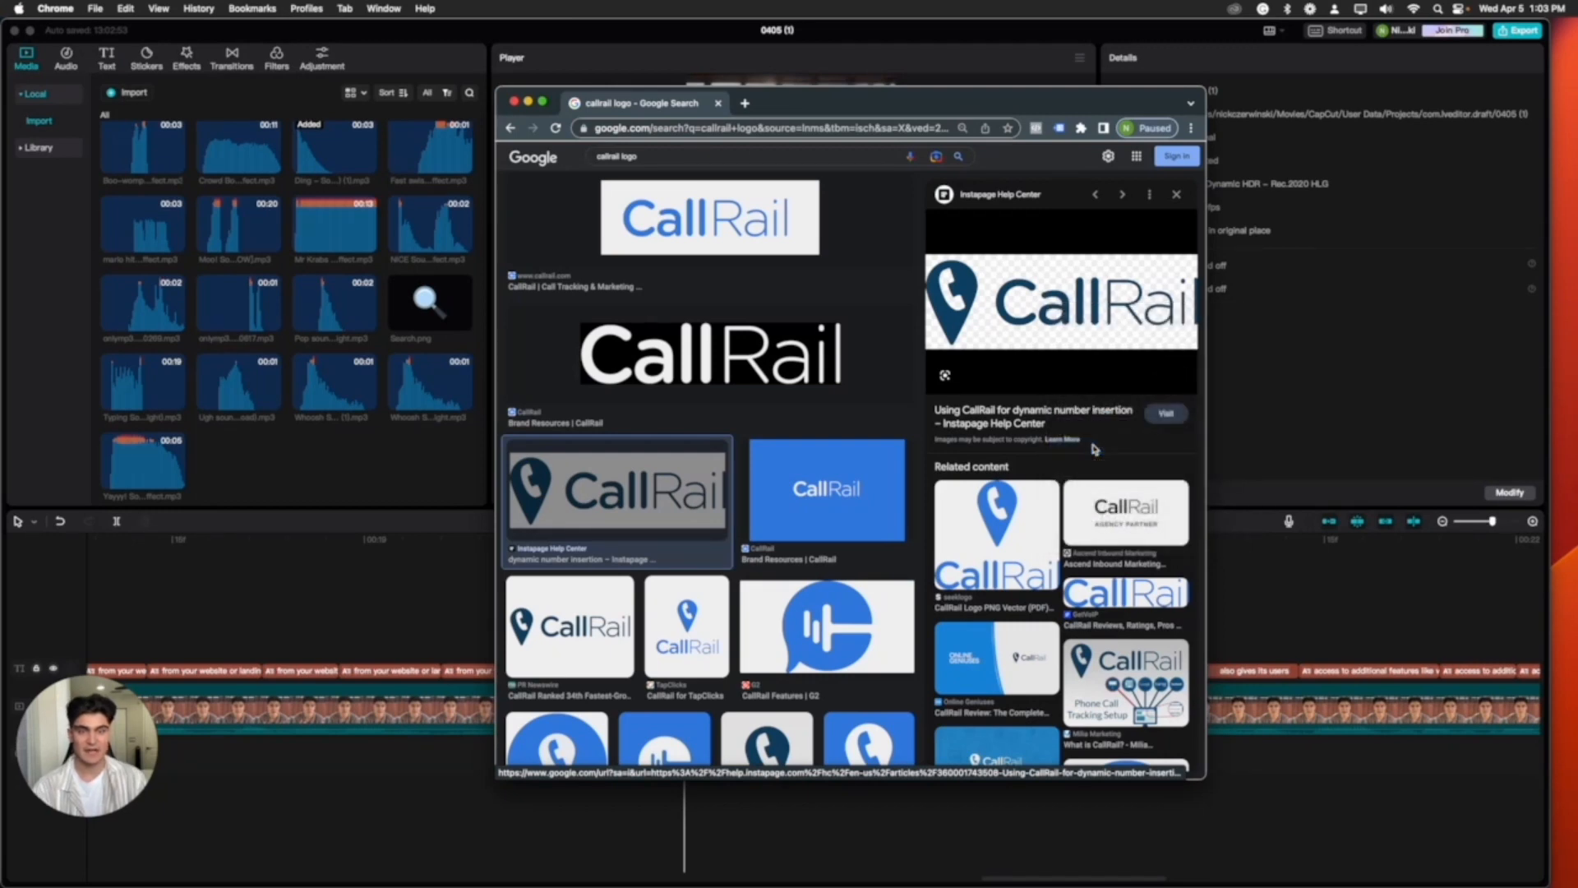
pyautogui.write('Call')
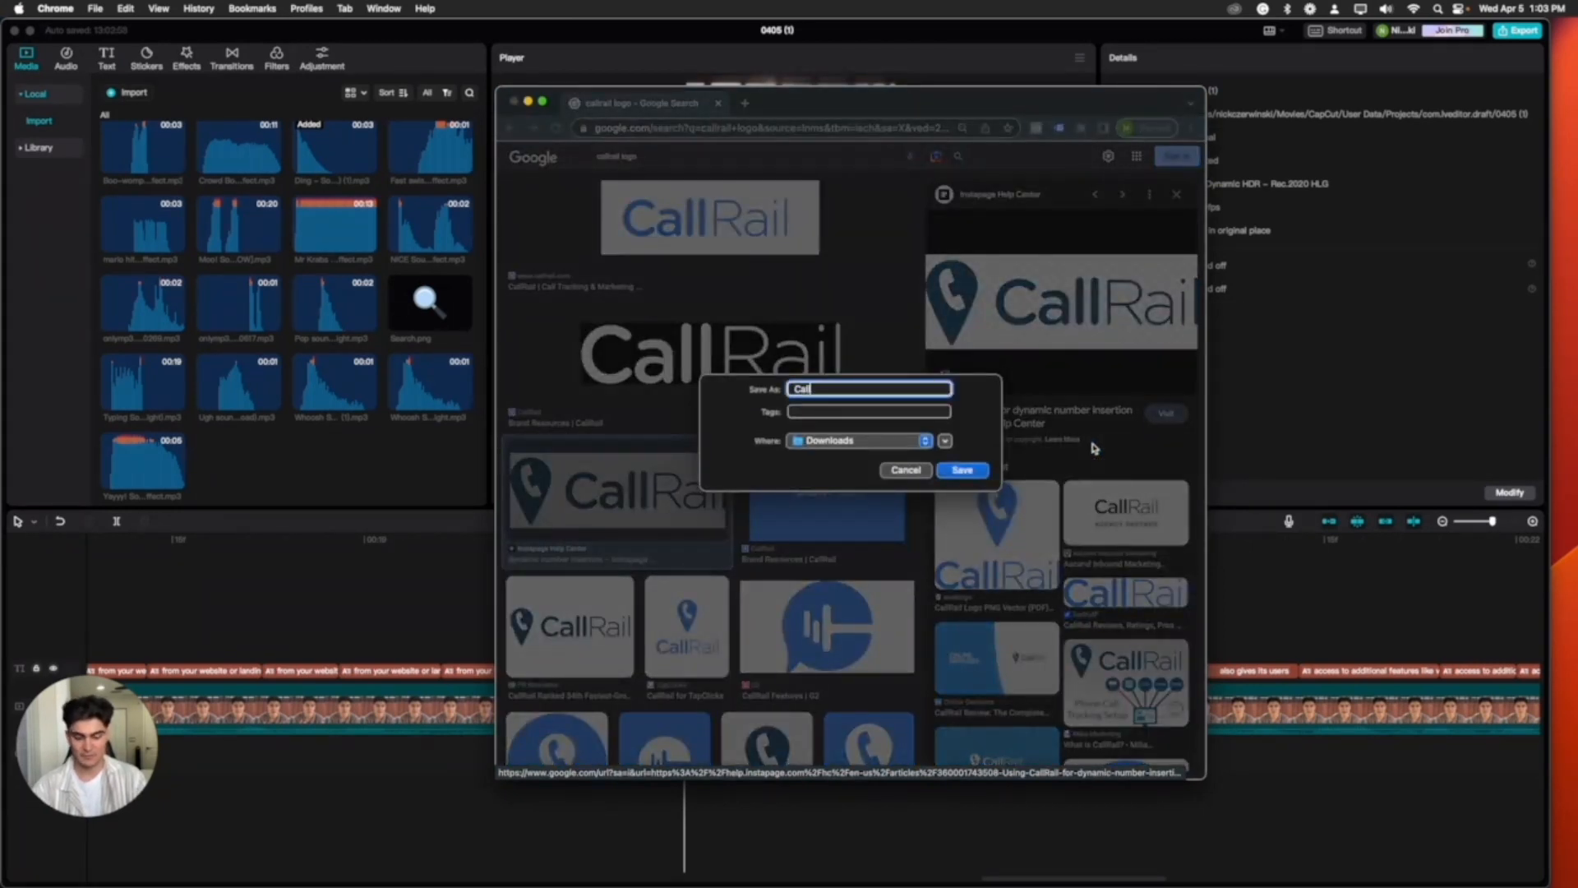
pyautogui.write('Rail Logo')
pyautogui.press('Return')
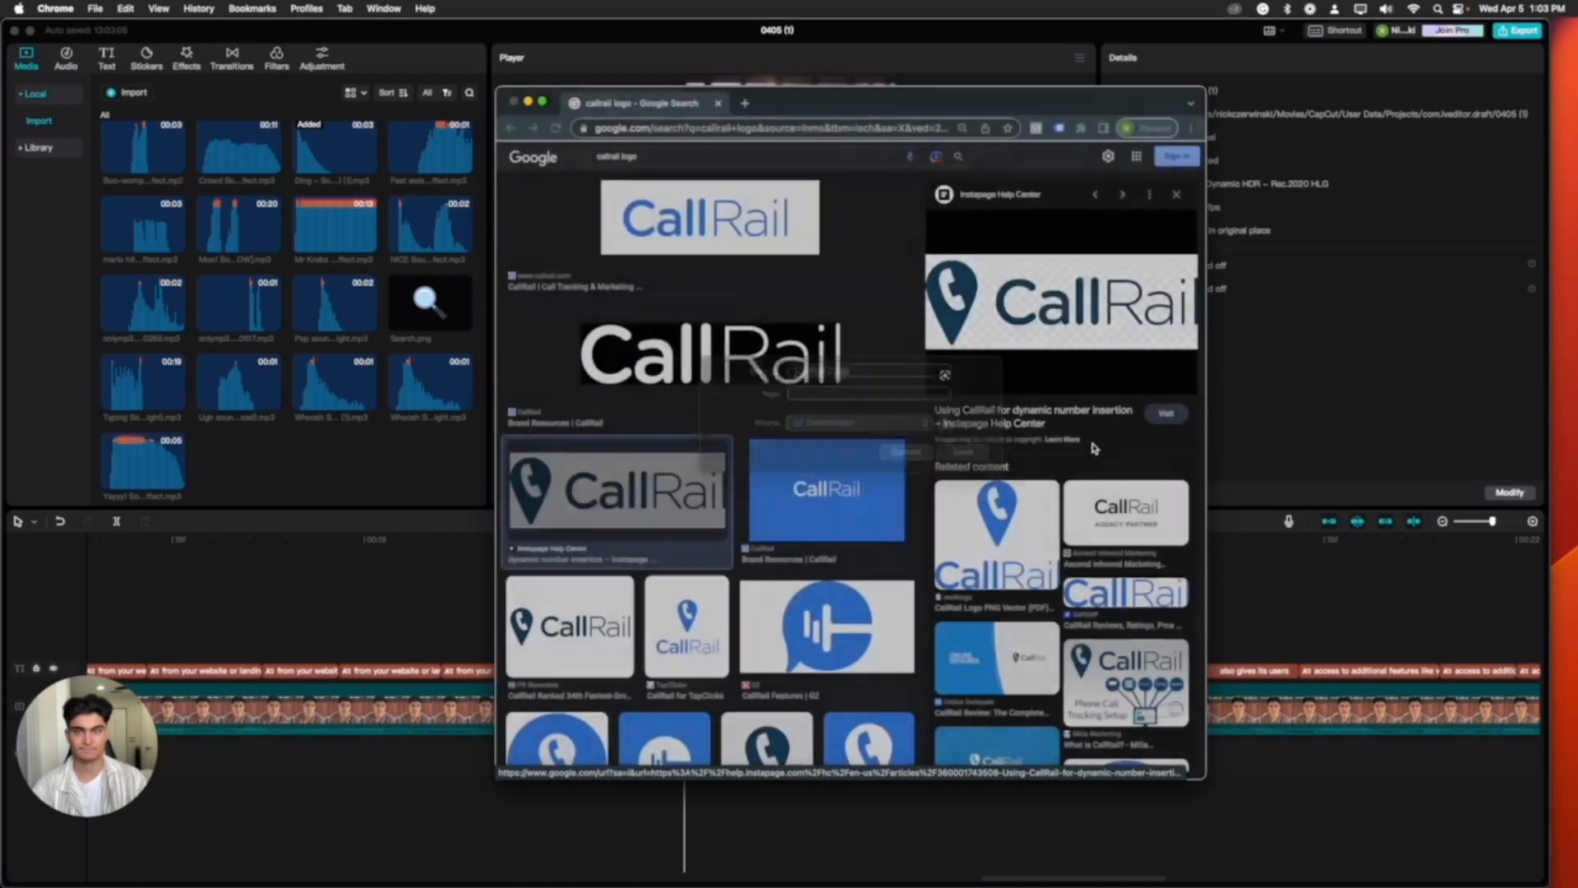
# Step: Import the downloaded CallRail Logo.png into the project's media library and switch back to CapCut
pyautogui.moveTo(610, 766); pyautogui.dragTo(256, 469)
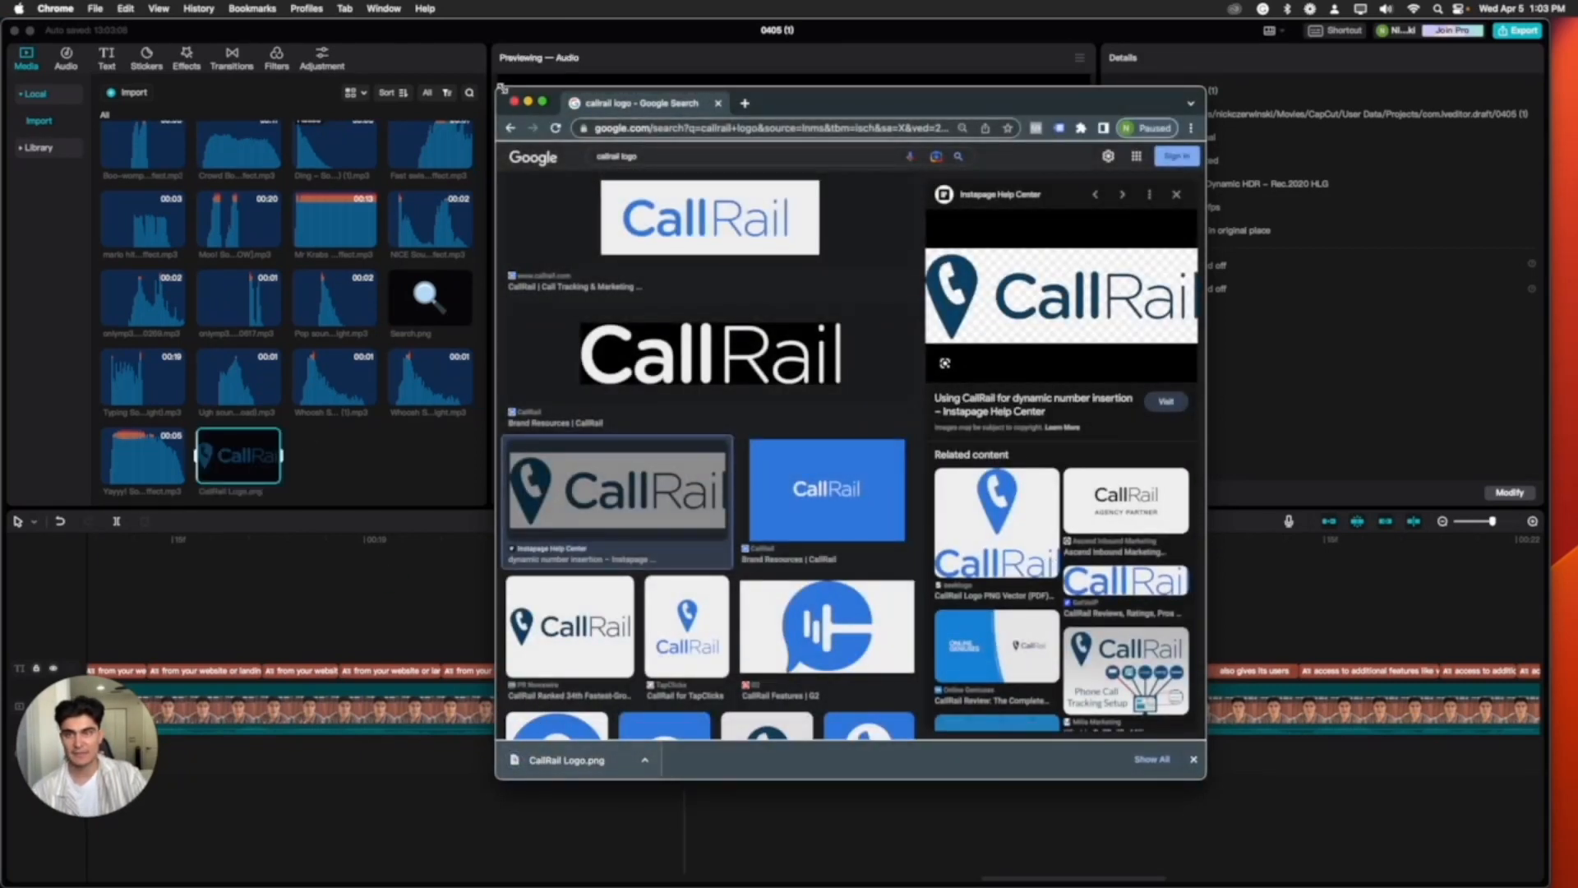
pyautogui.click(252, 474)
pyautogui.click(695, 645)
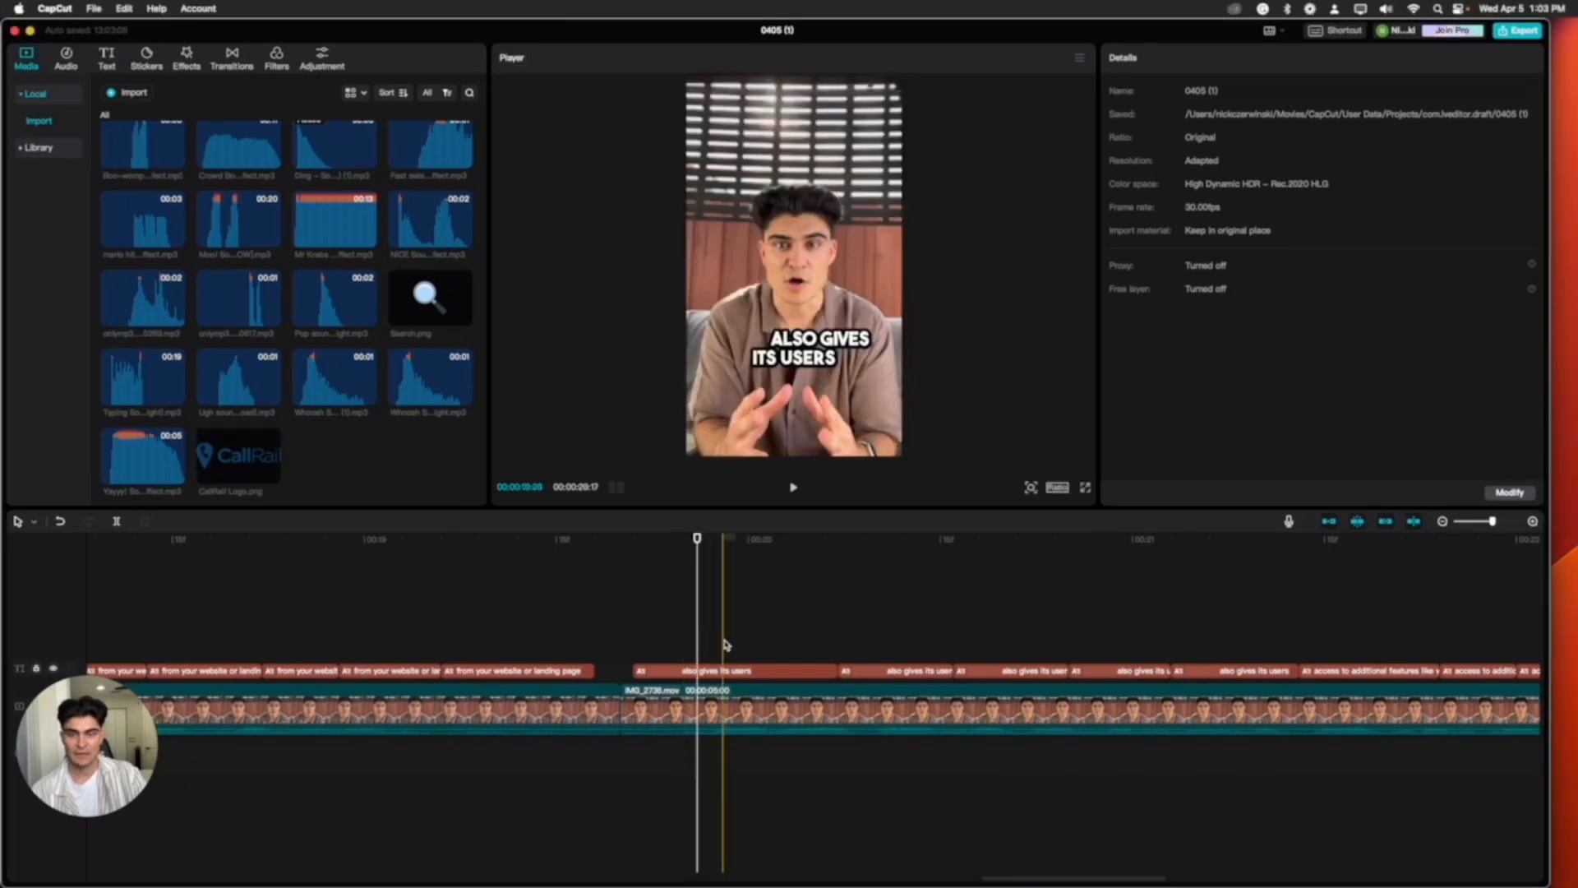
# Step: Add CallRail Logo.png above the main clip near the start of "also gives its users", adapting it to HDR with further reminders off
pyautogui.click(710, 653)
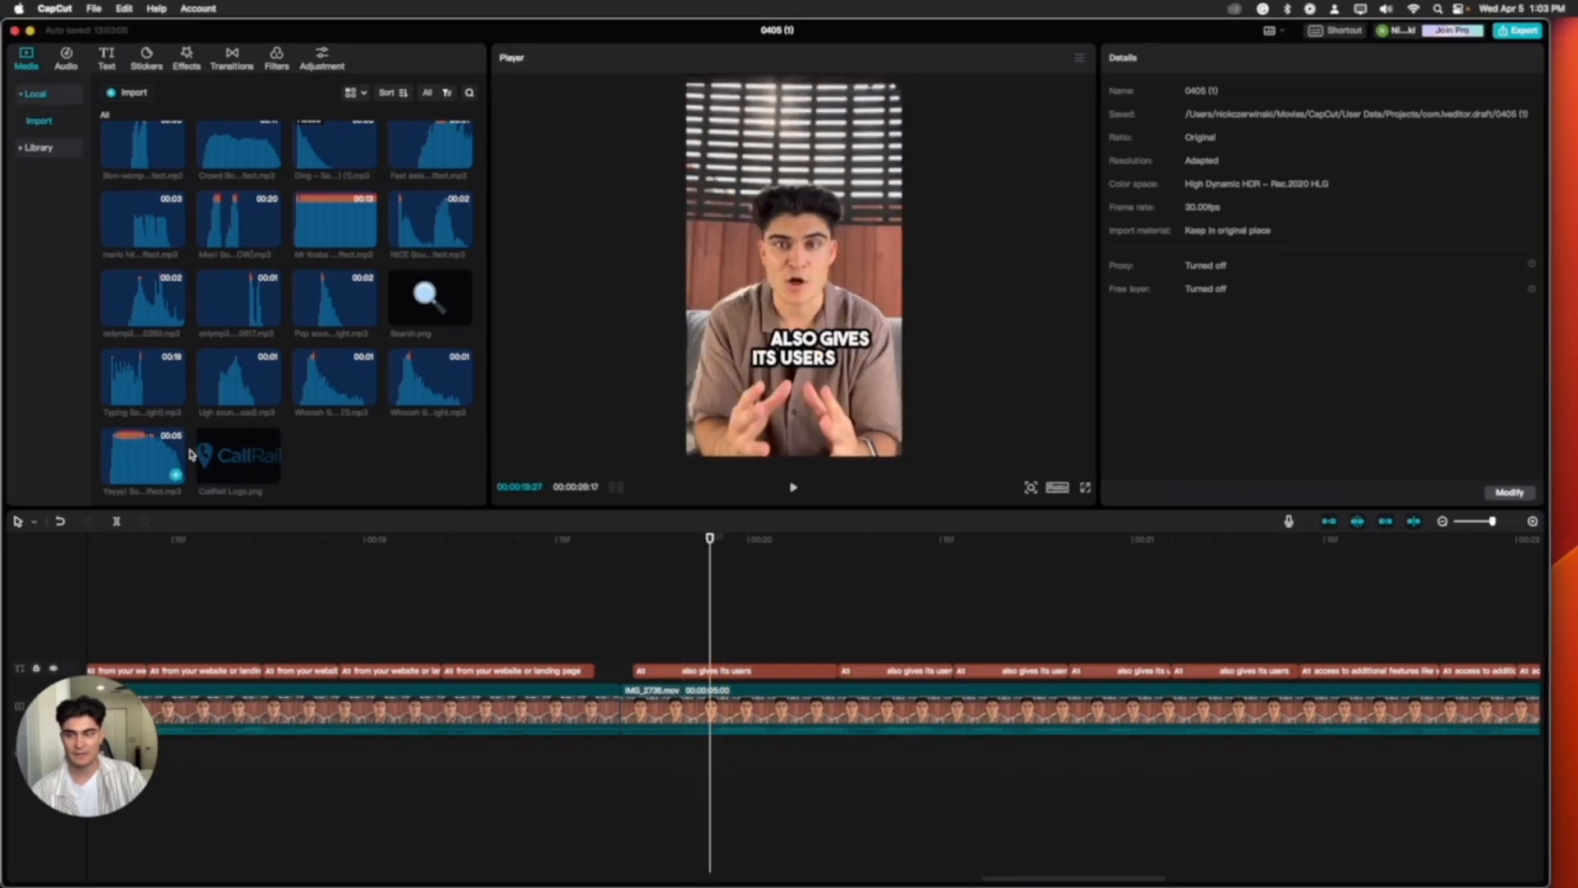
pyautogui.moveTo(247, 460); pyautogui.dragTo(778, 289)
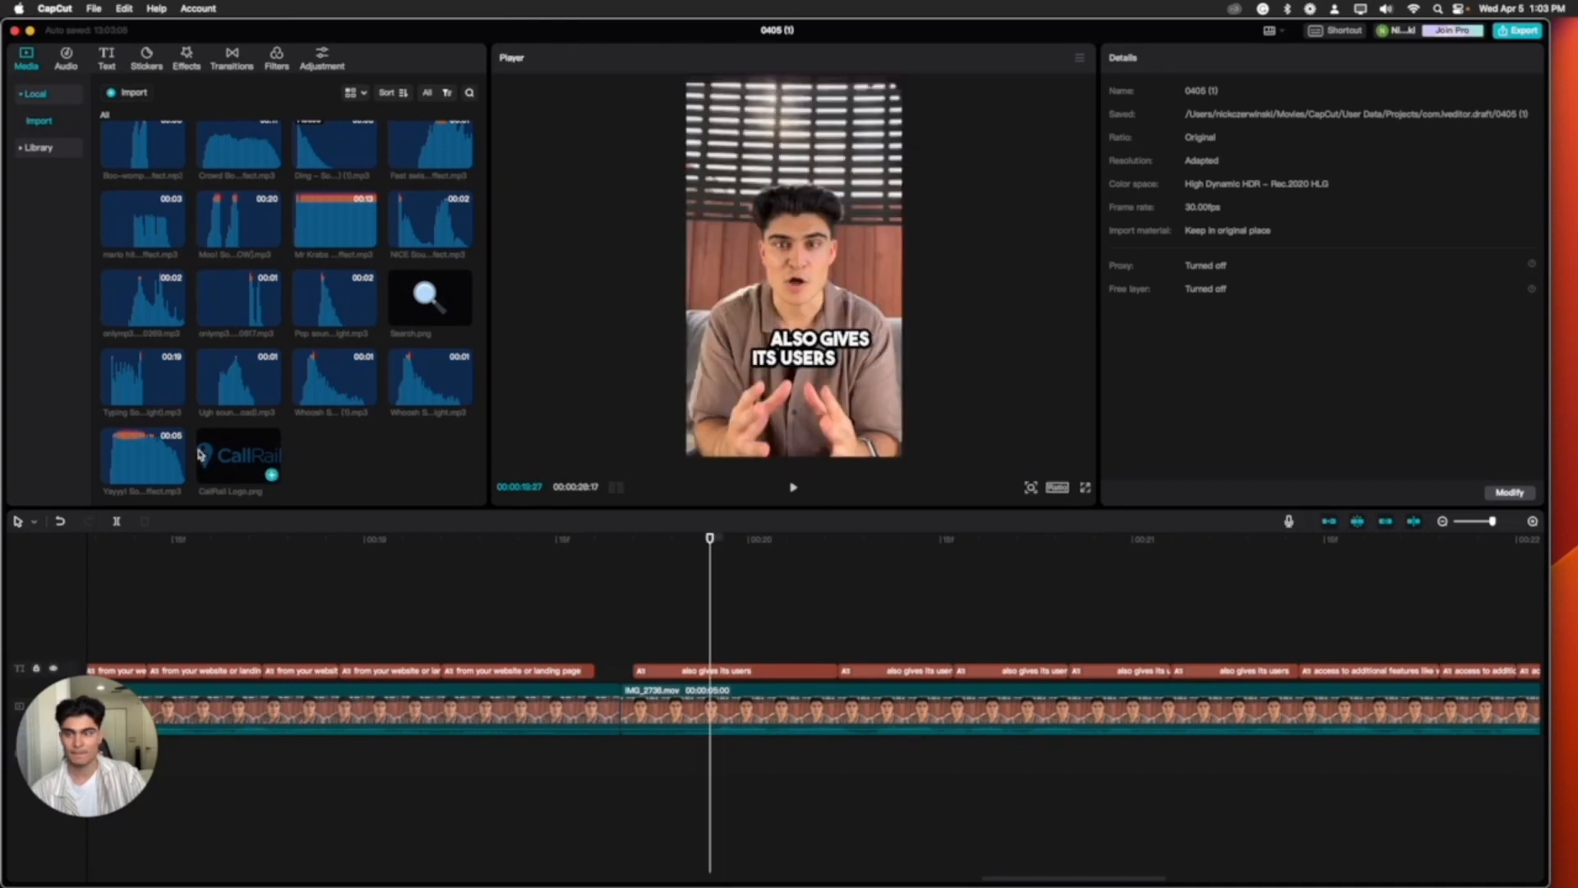
pyautogui.moveTo(271, 473); pyautogui.dragTo(646, 649)
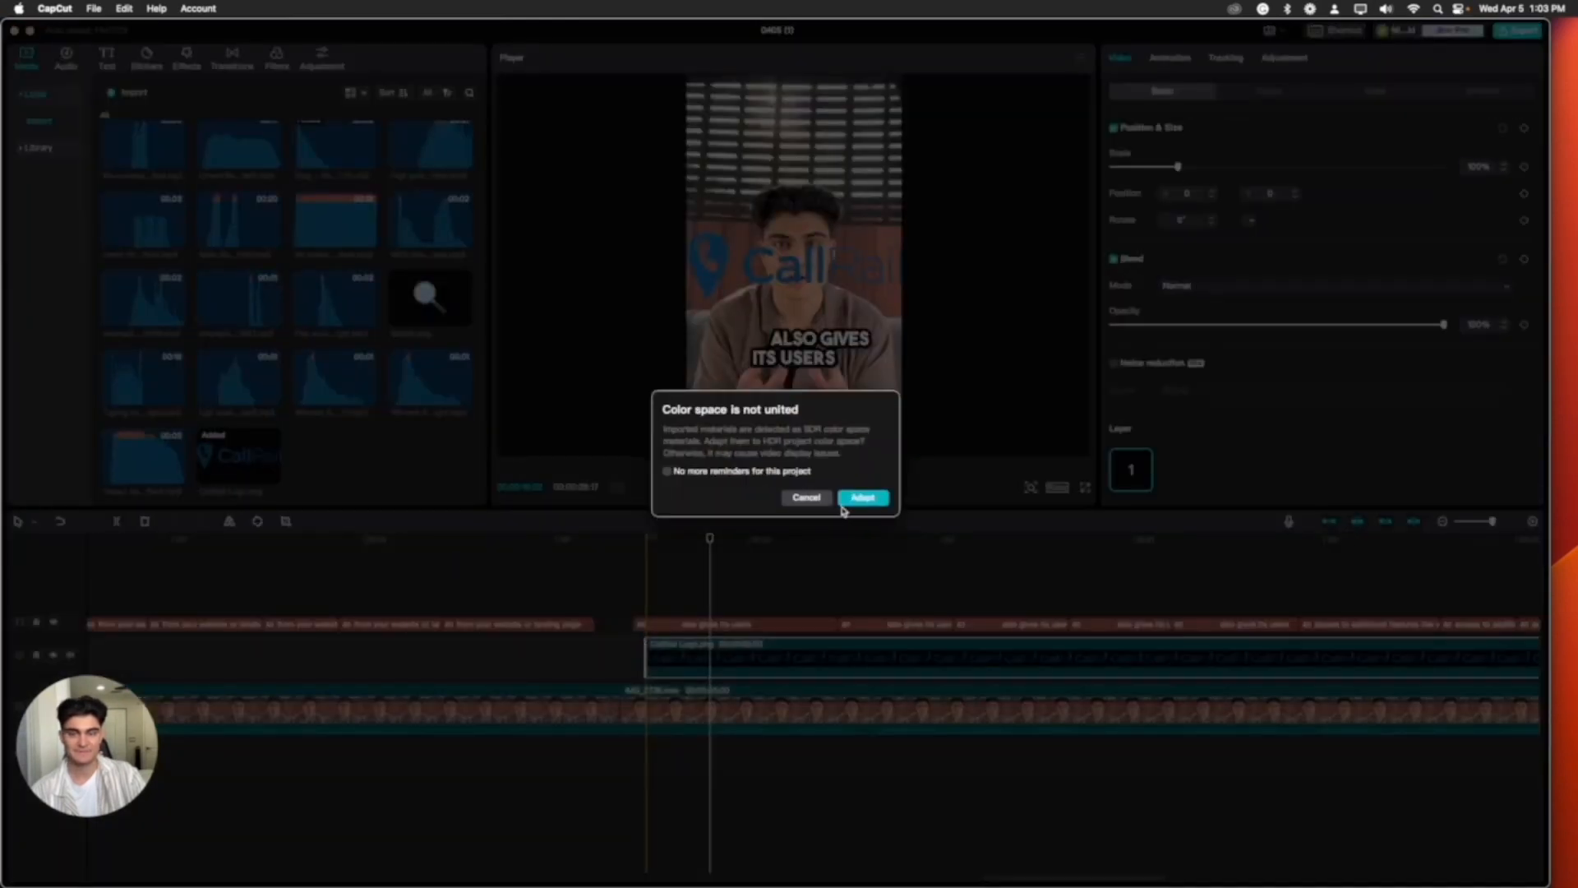
pyautogui.click(722, 475)
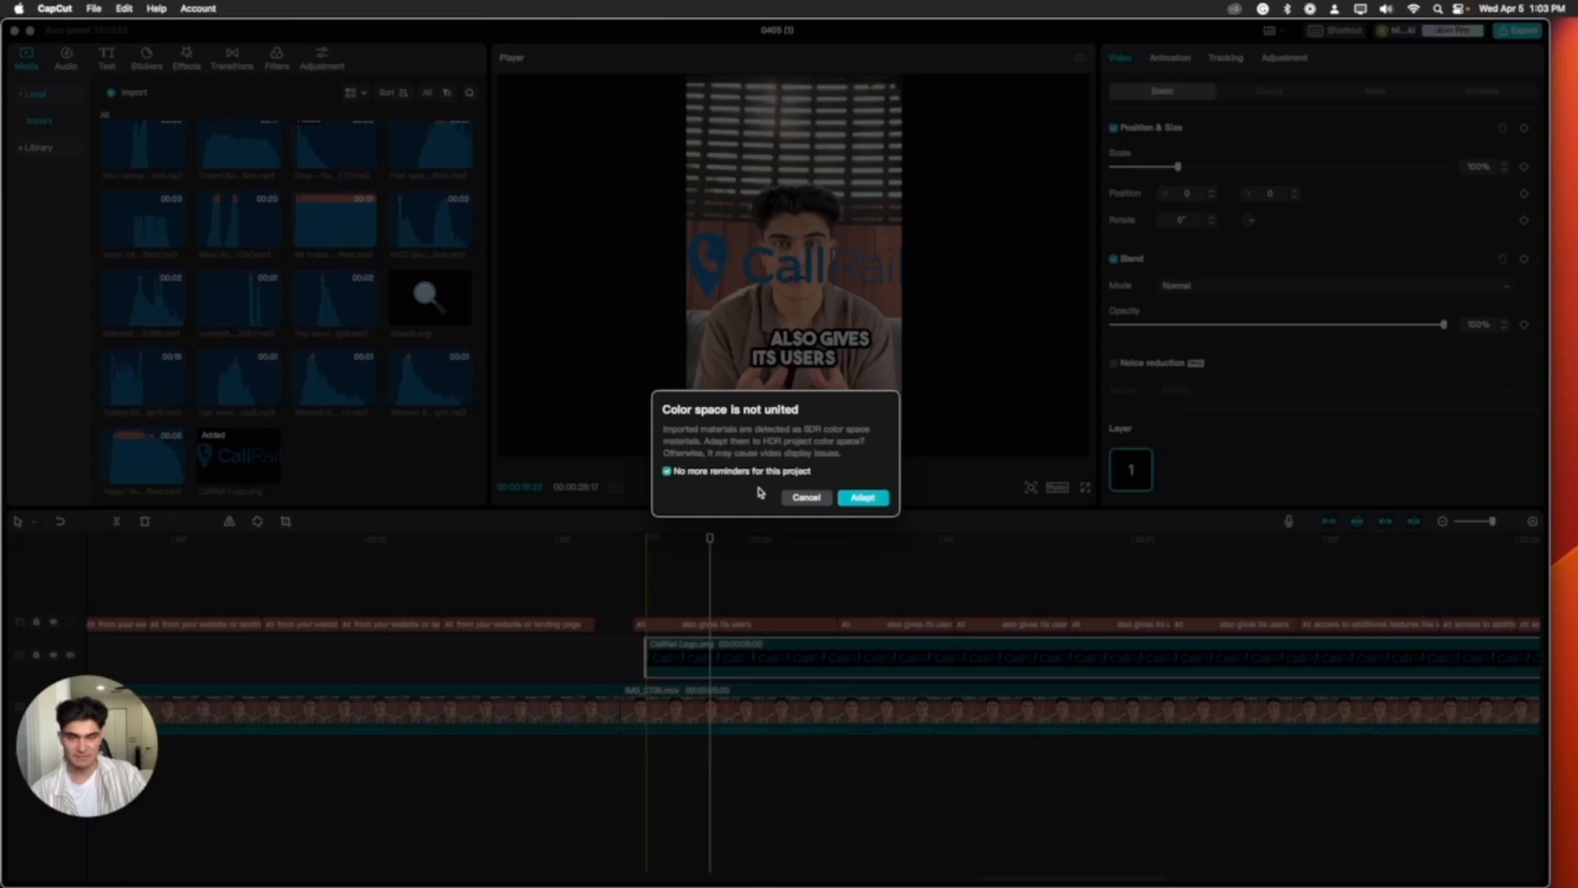
pyautogui.click(862, 499)
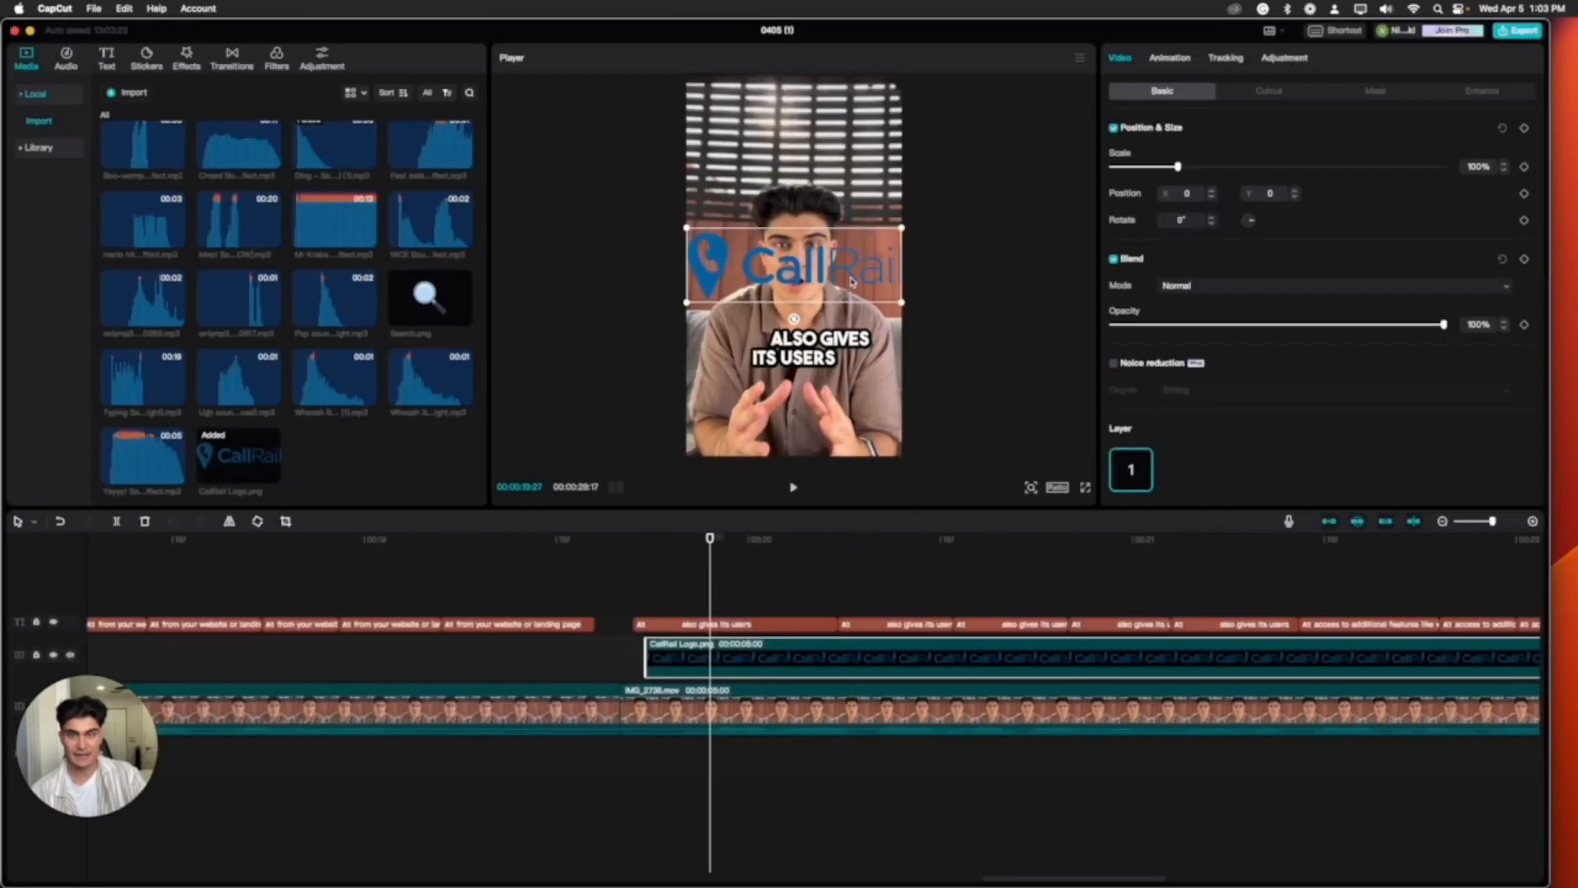
# Step: Shrink the CallRail logo to about 39% and place it just before "also" in the caption, at about X -664, Y -695
pyautogui.moveTo(903, 231); pyautogui.dragTo(761, 323)
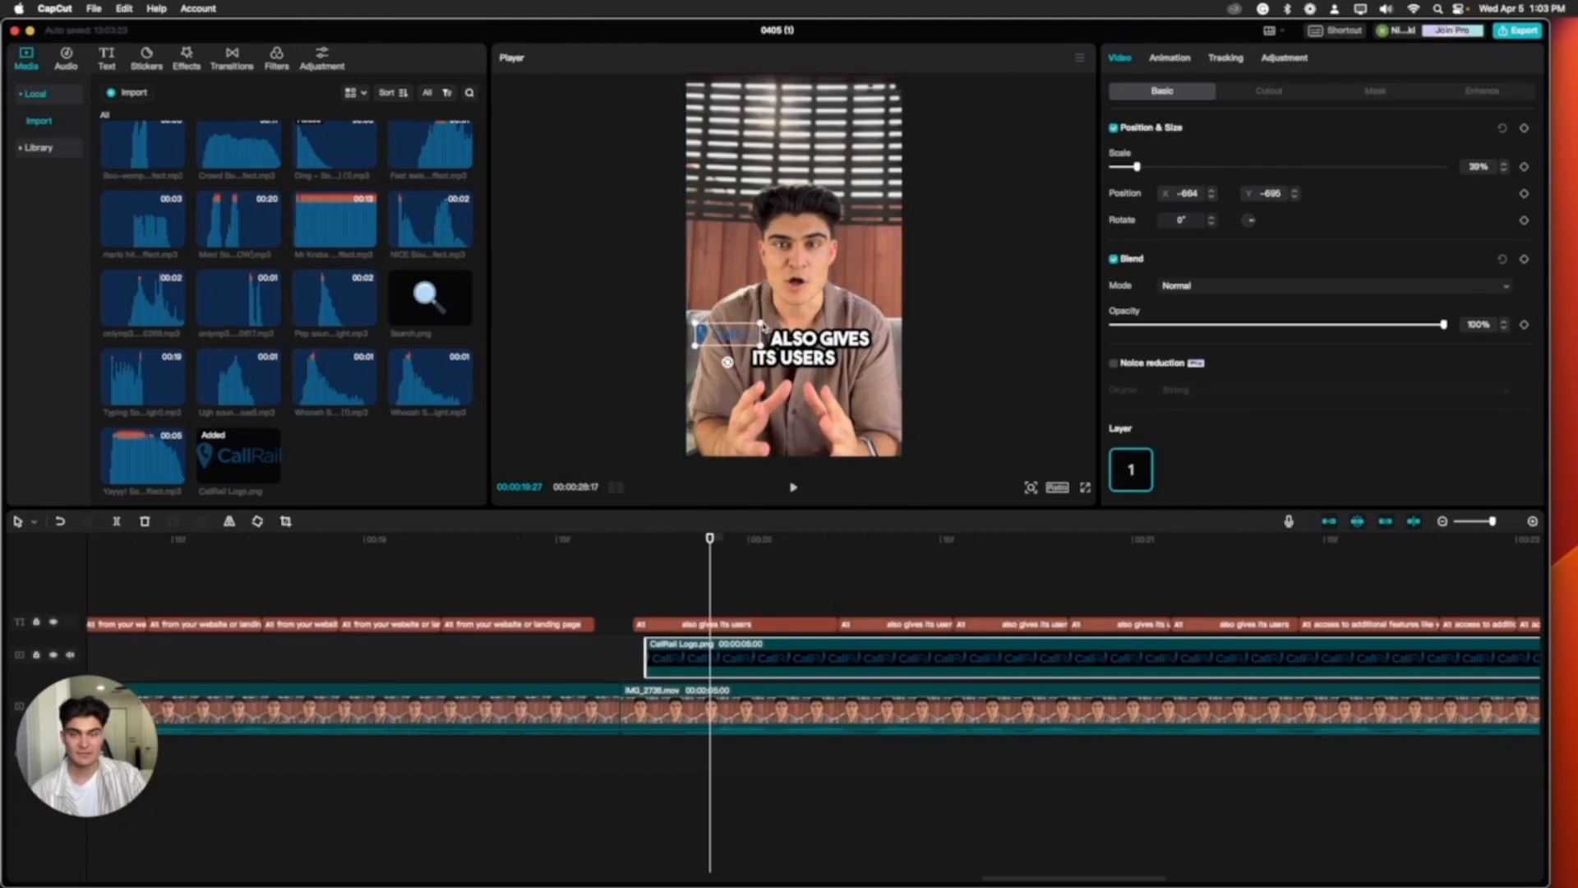
pyautogui.click(805, 288)
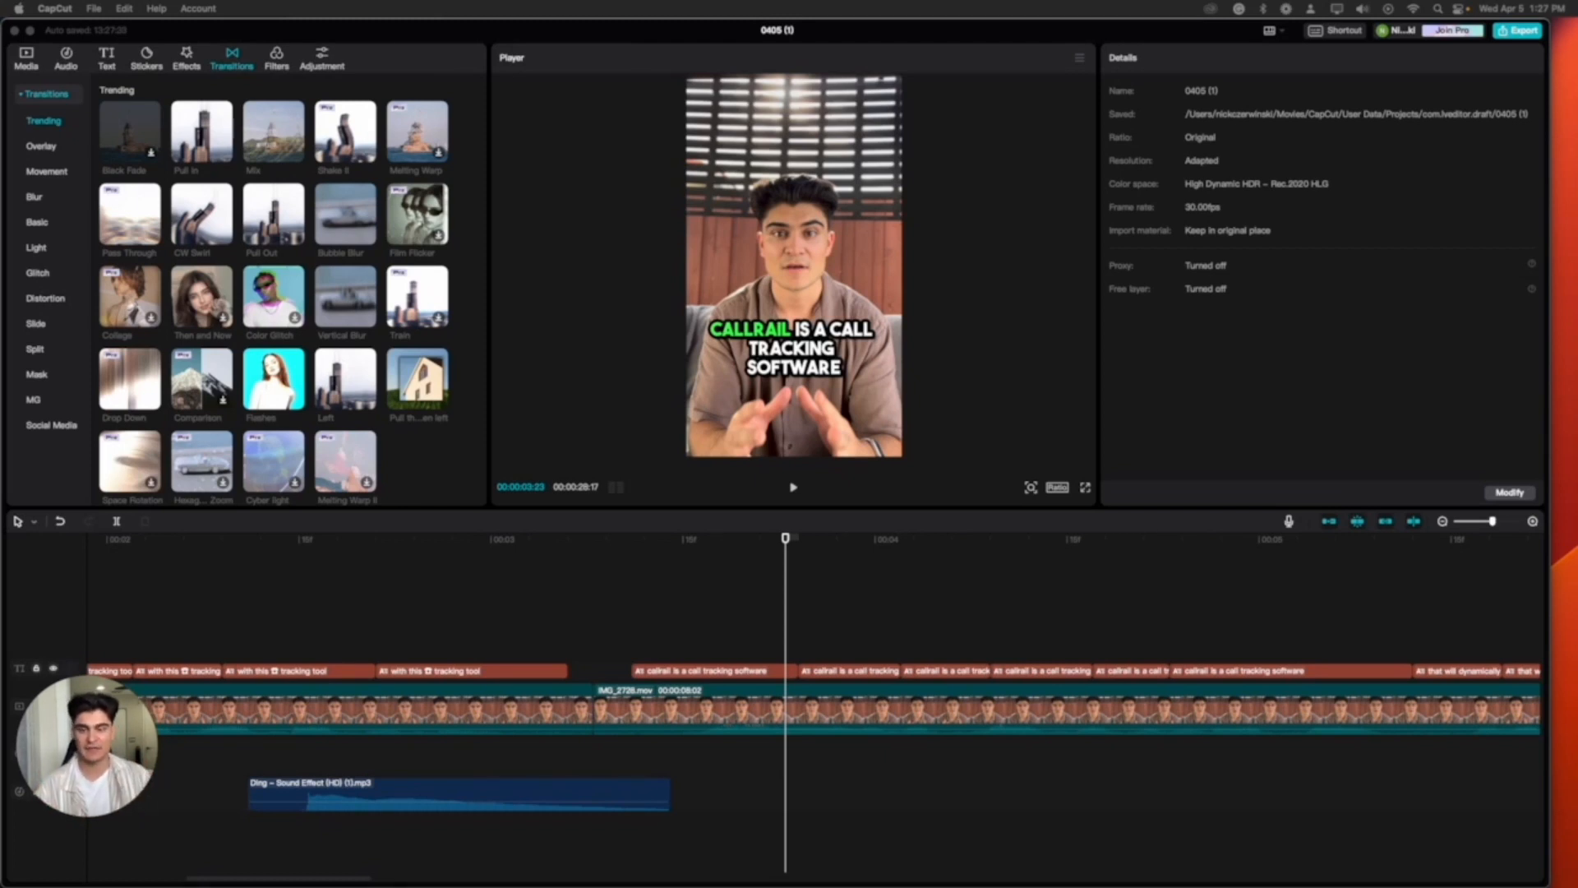
# Step: Play across the cut between the "with this tracking tool" and "callrail is a call tracking software" captions
pyautogui.click(514, 582)
pyautogui.press('space')
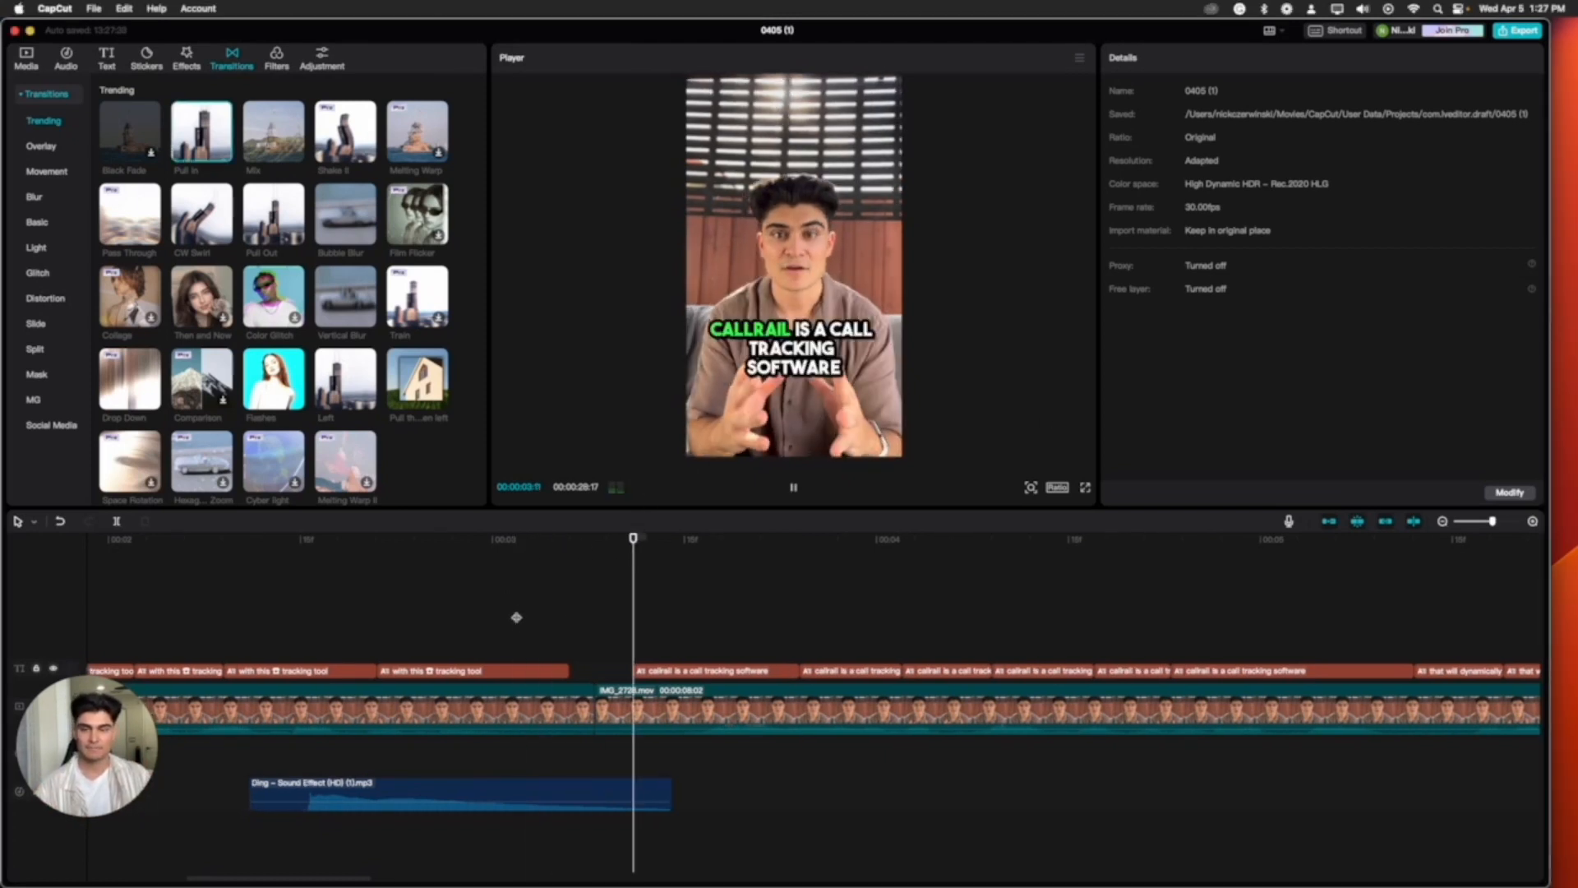
pyautogui.press('space')
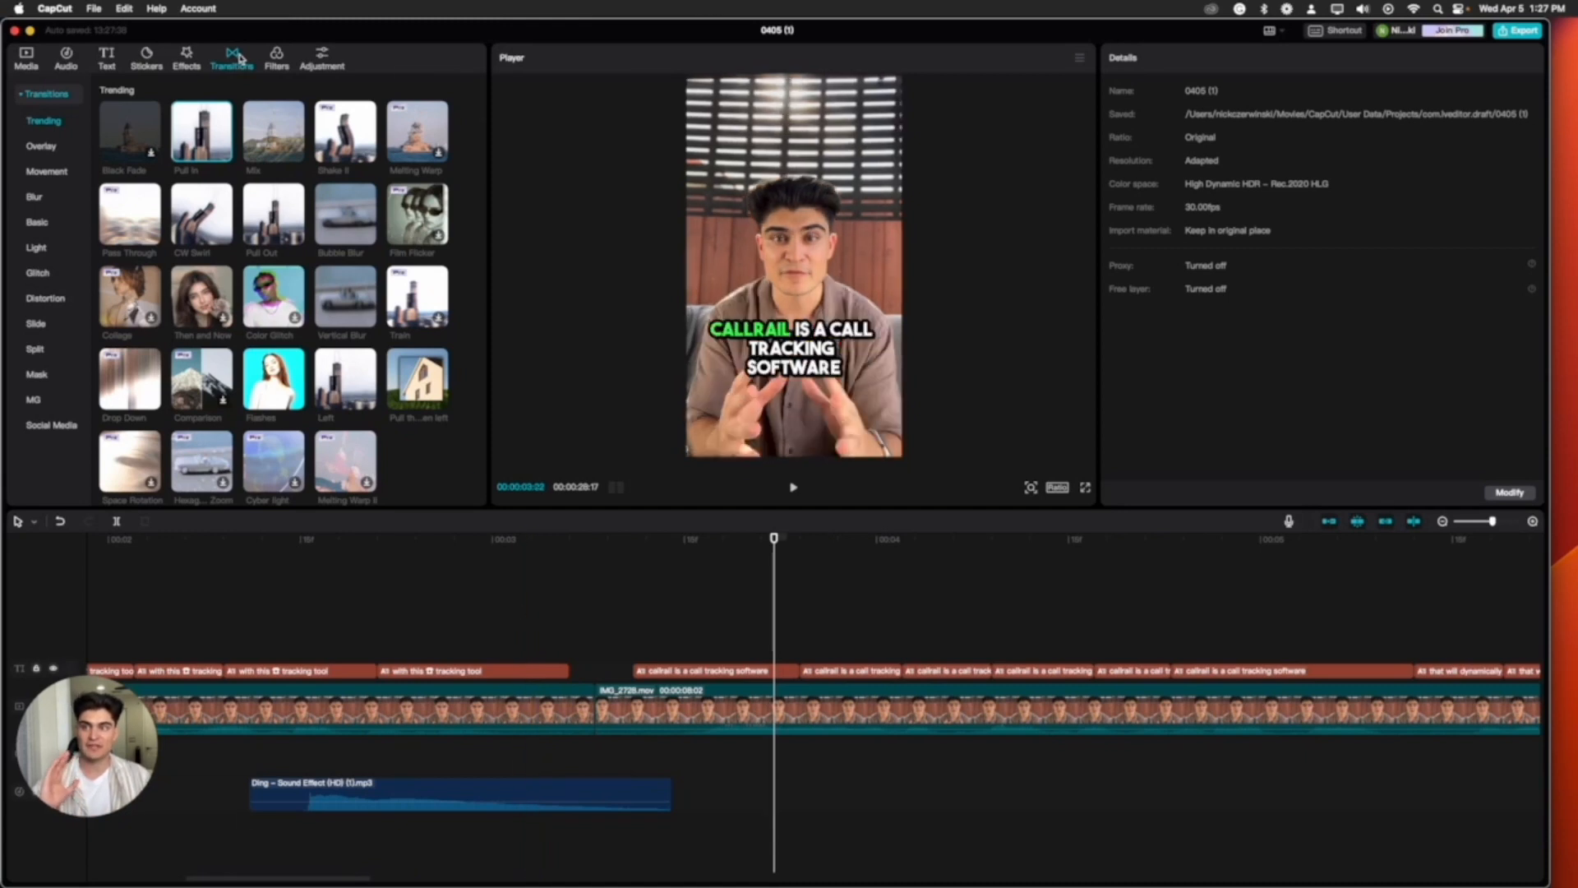
# Step: Preview the trending transitions and apply Pull In at the cut before the "callrail is a call tracking software" caption
pyautogui.moveTo(223, 113)
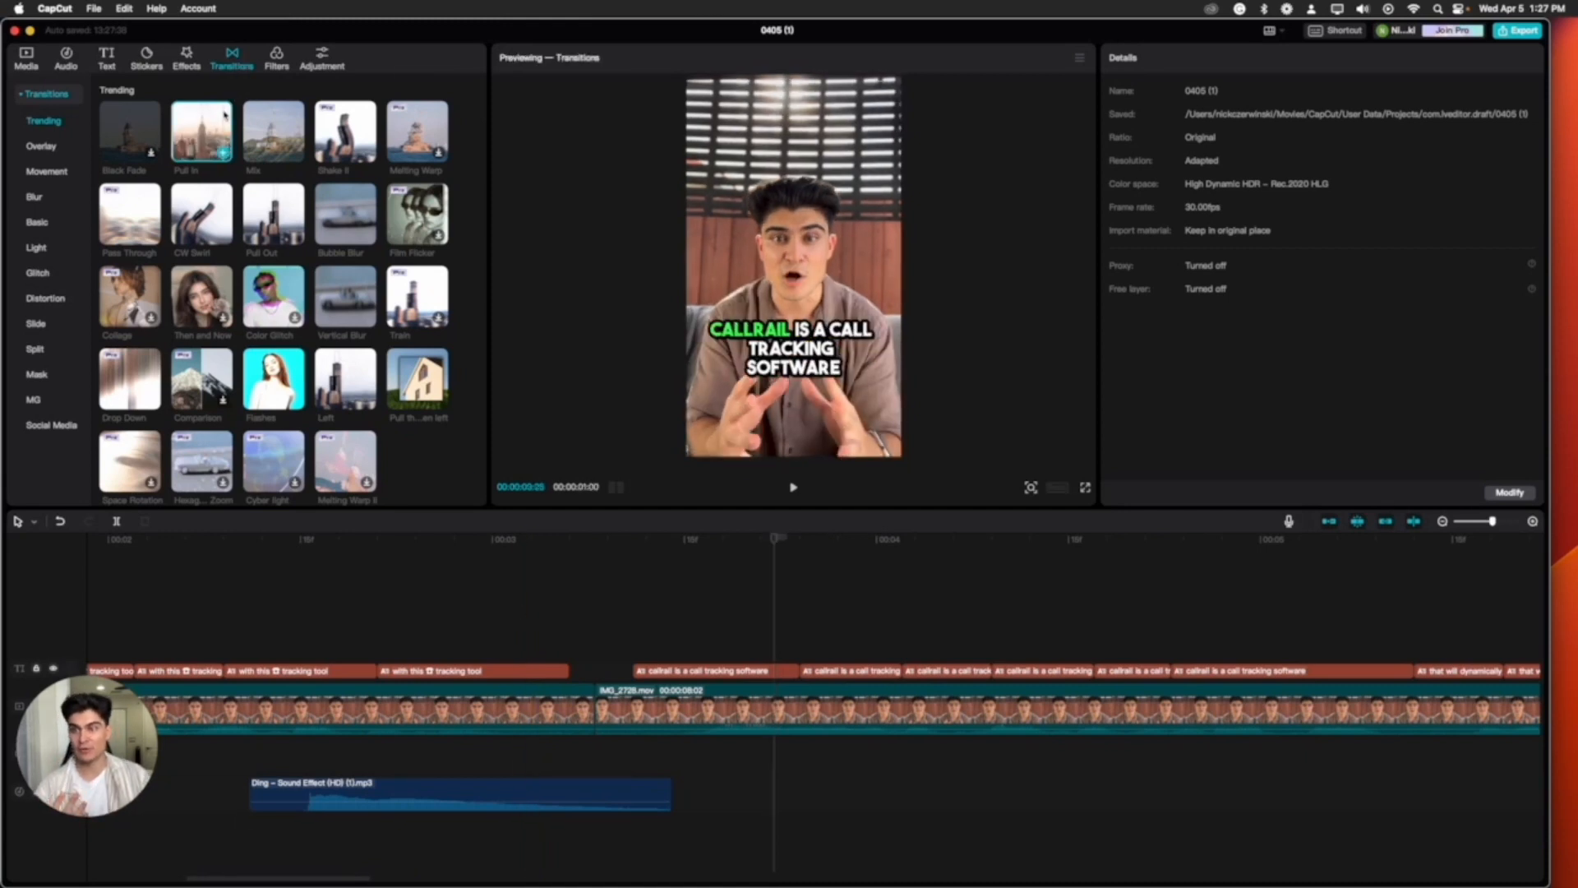
pyautogui.moveTo(345, 326)
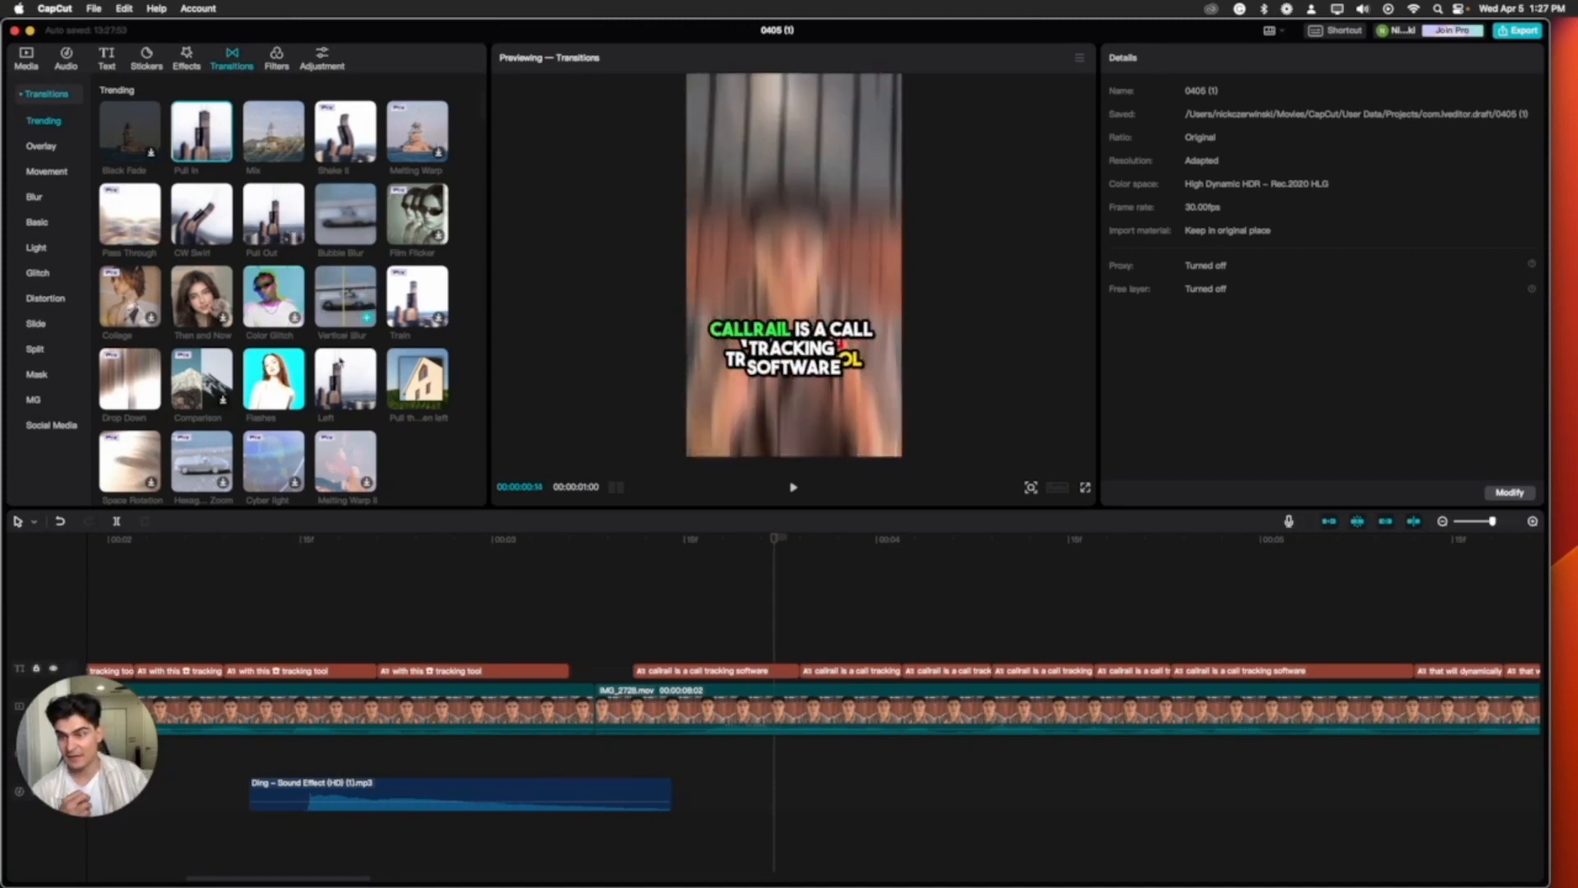
pyautogui.scroll(-1, 343, 395)
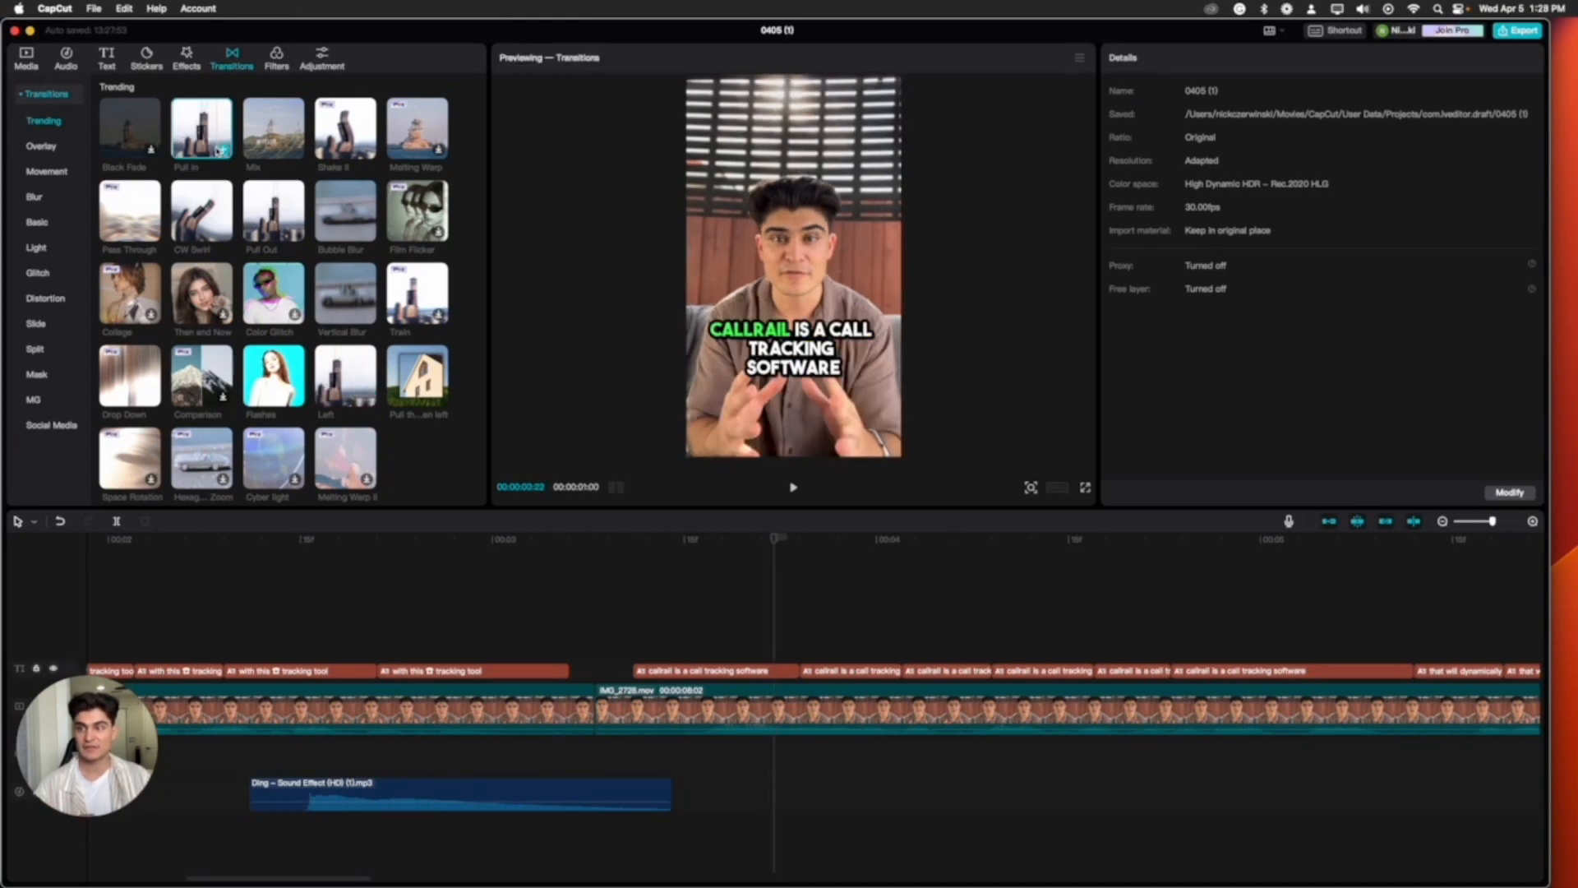
pyautogui.moveTo(337, 384); pyautogui.dragTo(531, 714)
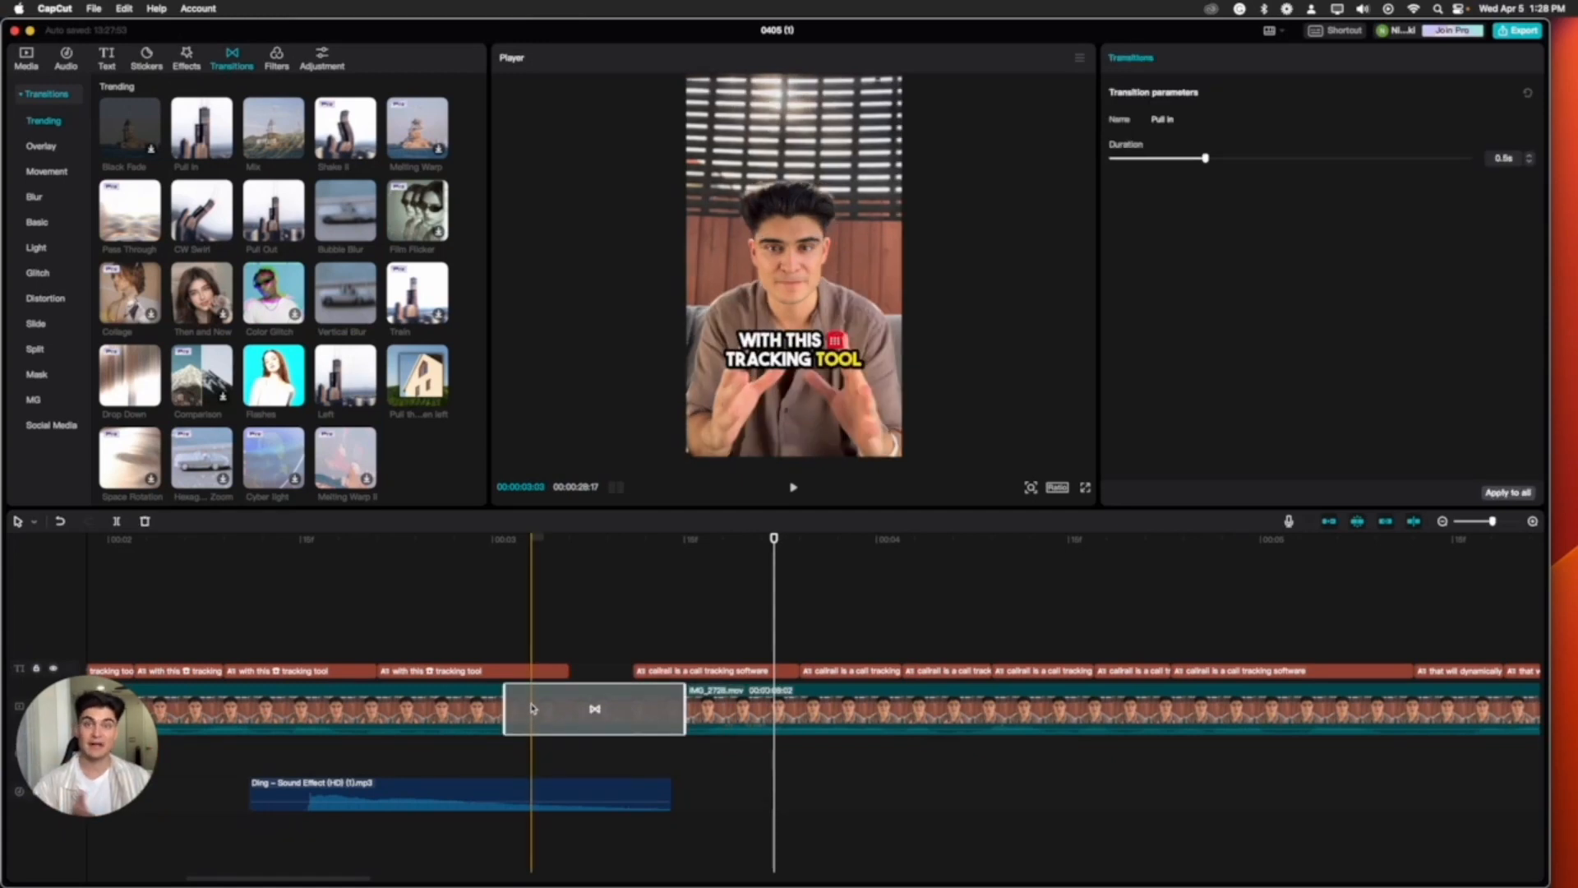
# Step: Play from the "with this tracking tool" caption through the cut to check the Pull In transition
pyautogui.click(252, 672)
pyautogui.press('space')
pyautogui.press('space')
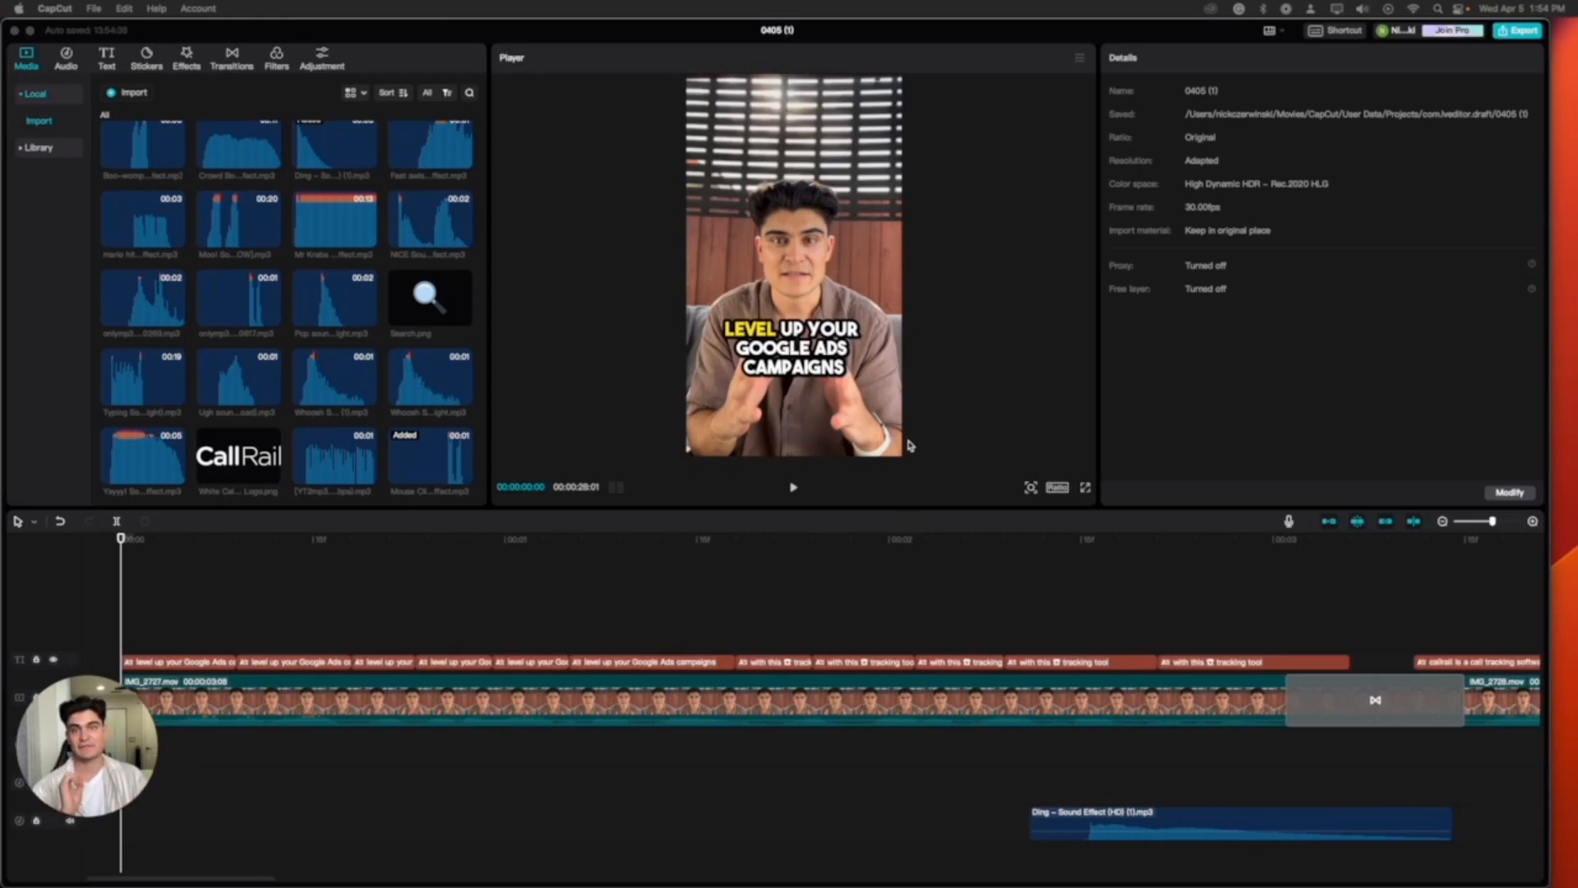
# Step: Play the edited video from the beginning in full screen, then return to the editor and pause playback
pyautogui.click(1085, 490)
pyautogui.click(1084, 491)
pyautogui.press('space')
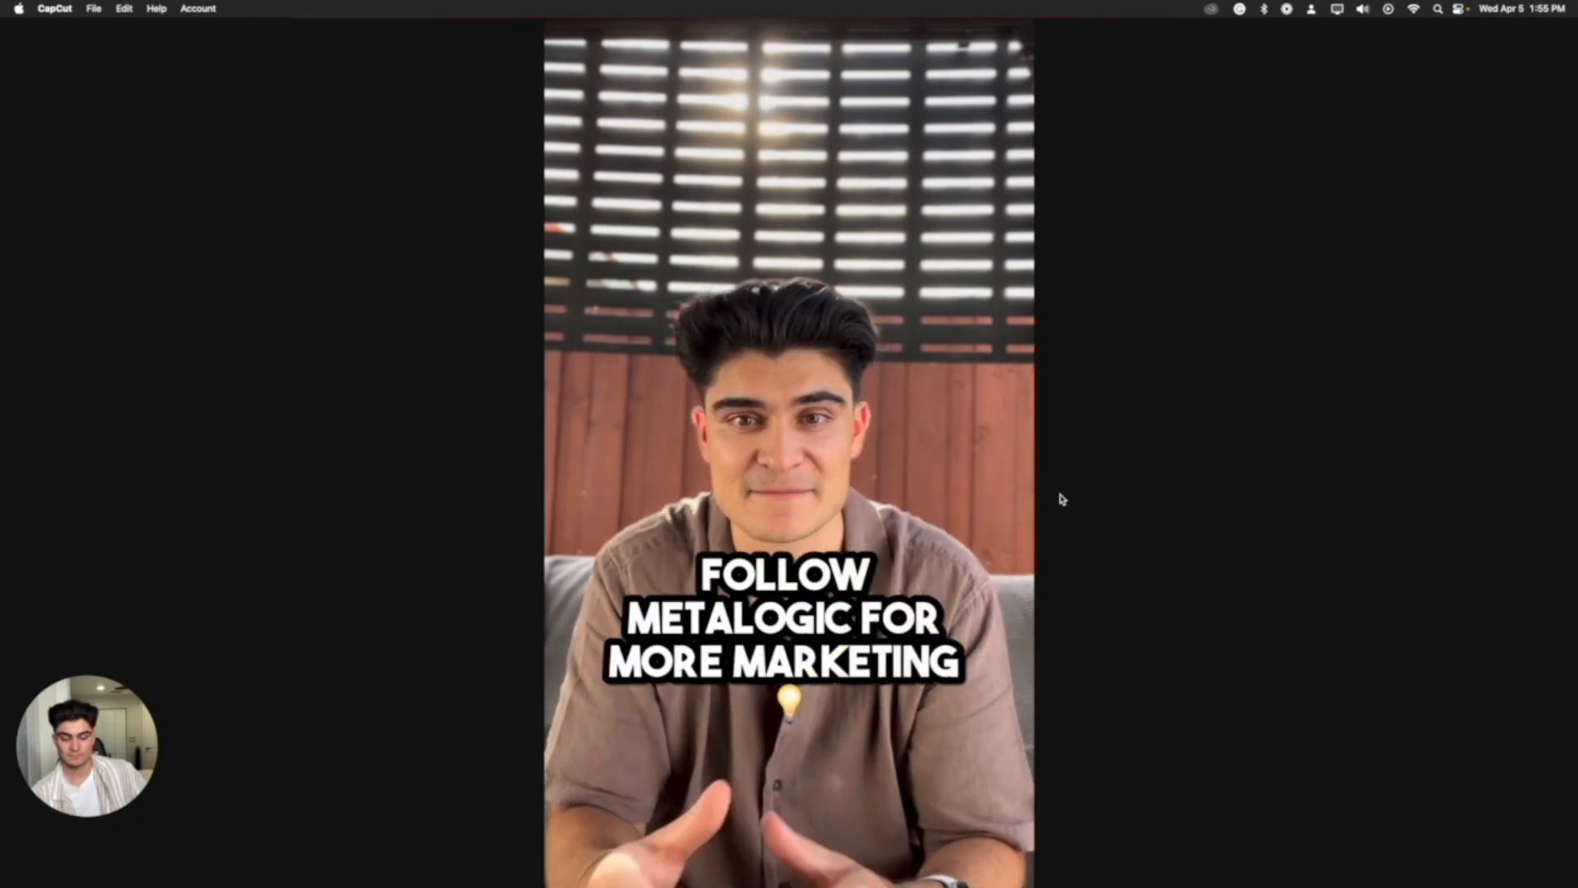
pyautogui.press('Escape')
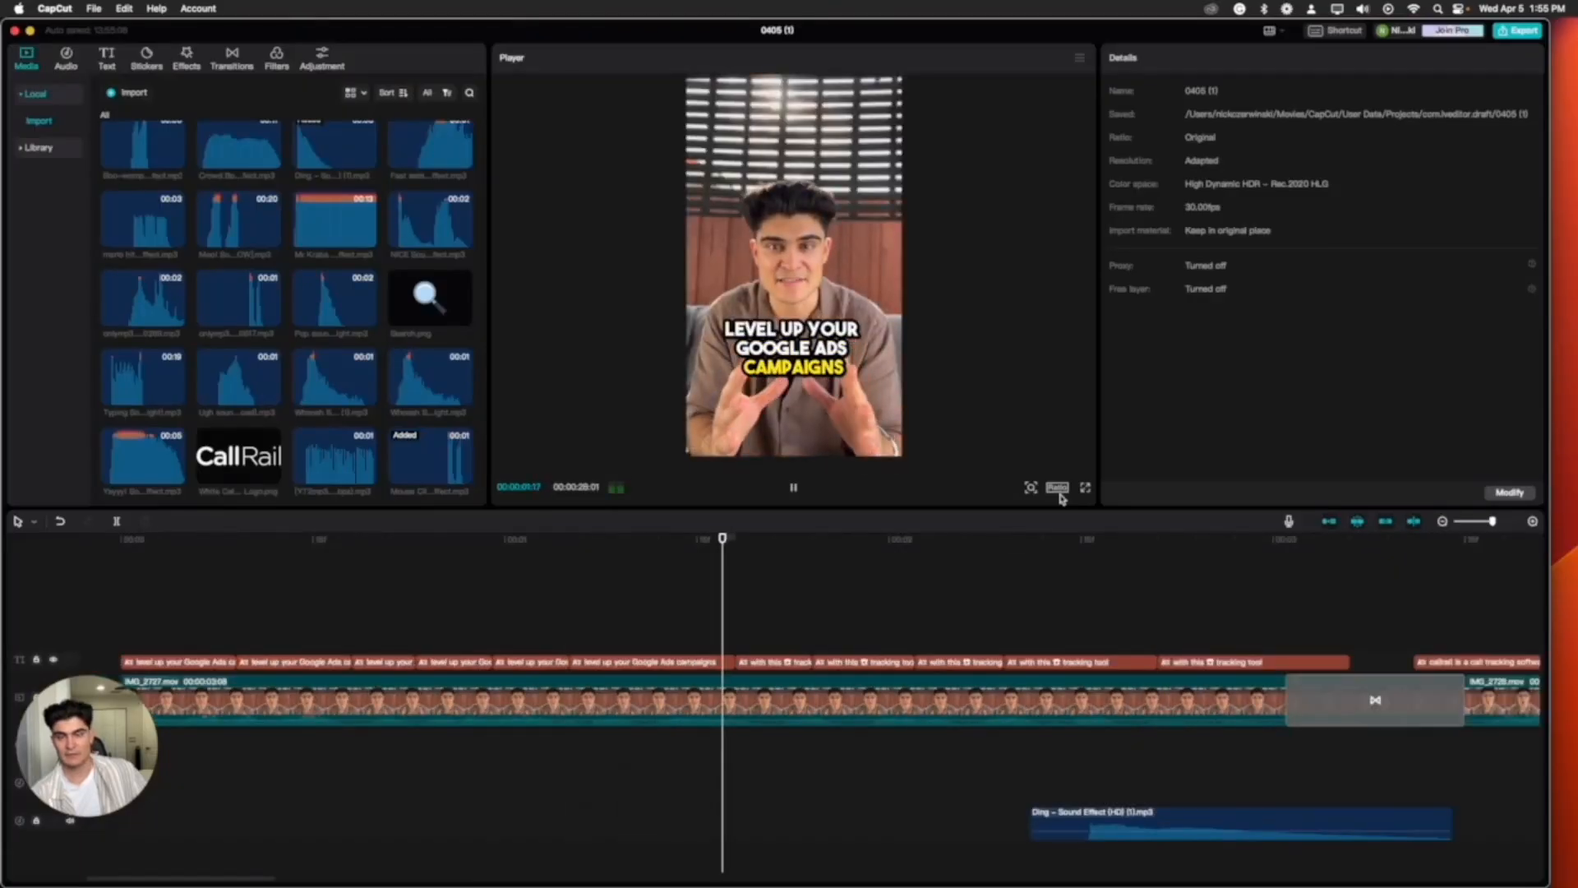
pyautogui.press('space')
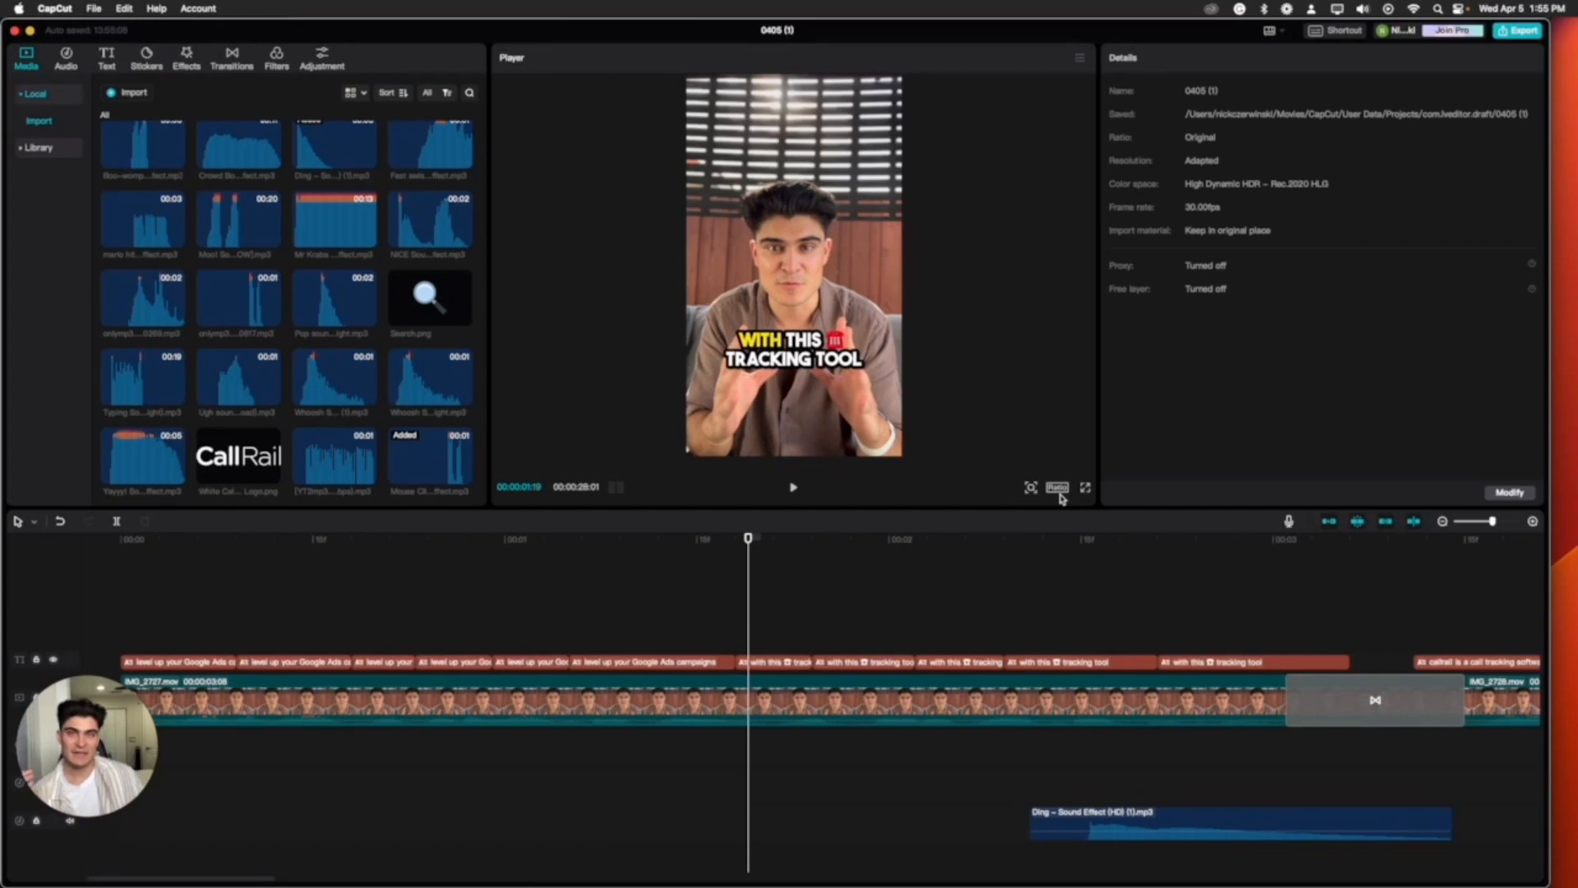